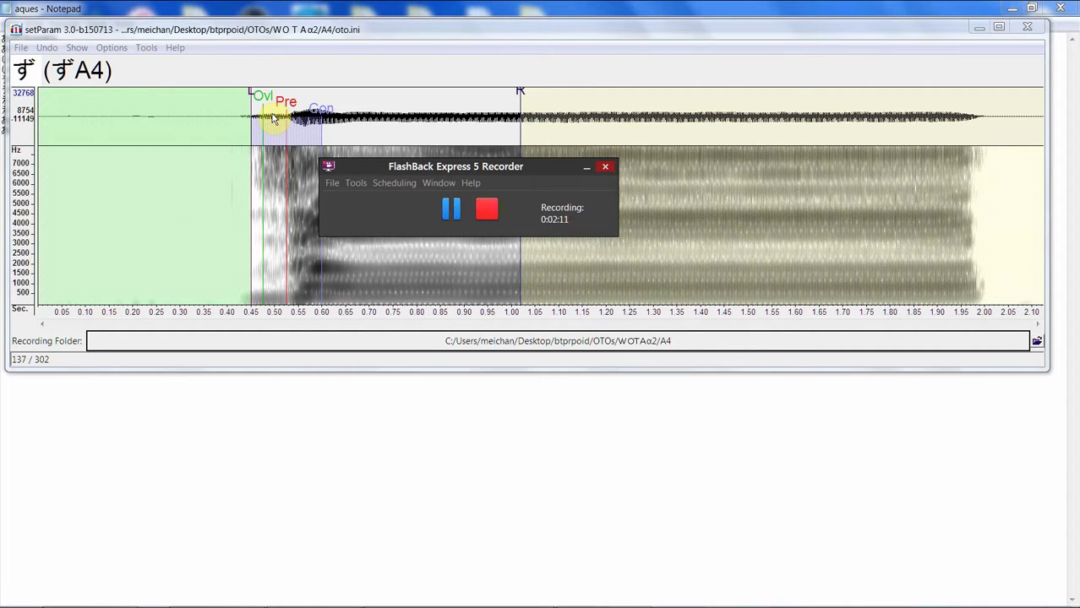
- Display the F0 curve below the spectrum and enlarge the window until the time axis and recording folder are visible
{"action": "left_click", "coordinate": [76, 47]}
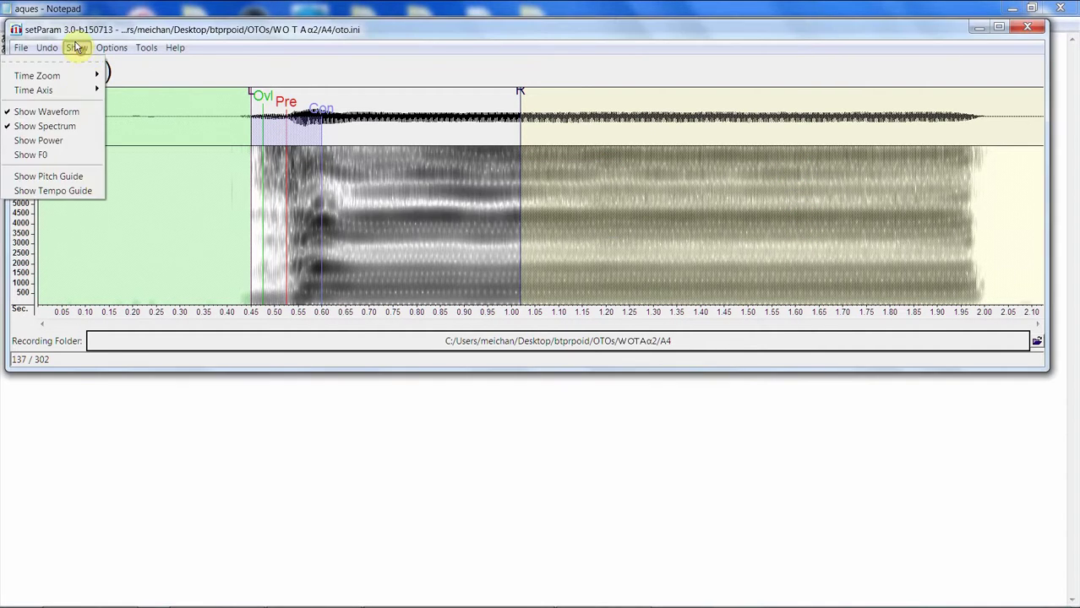
{"action": "left_click", "coordinate": [74, 157]}
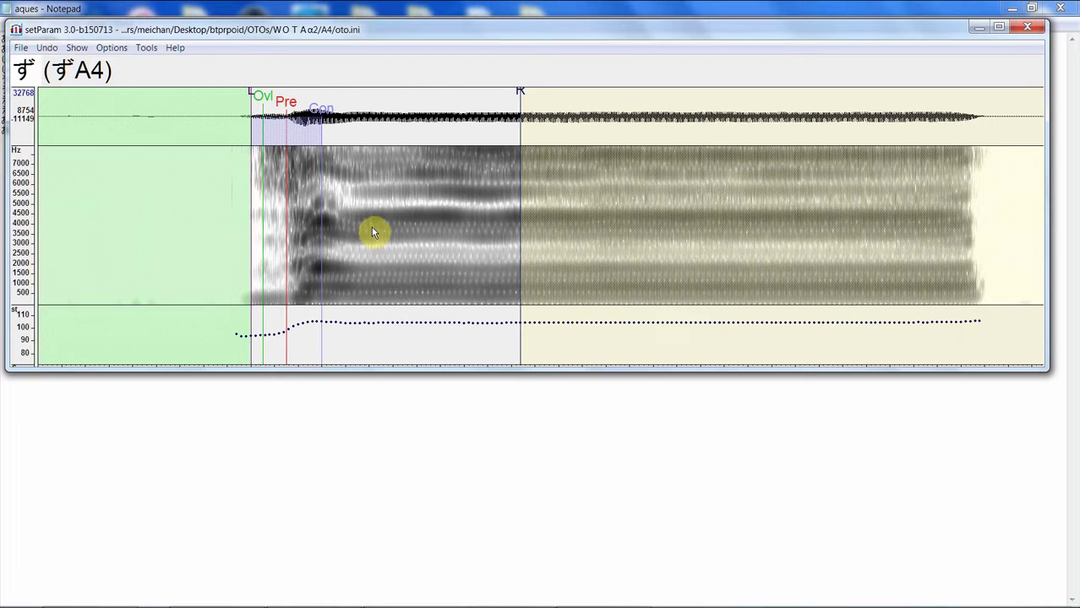
{"action": "left_click_drag", "start_coordinate": [467, 370], "coordinate": [483, 435]}
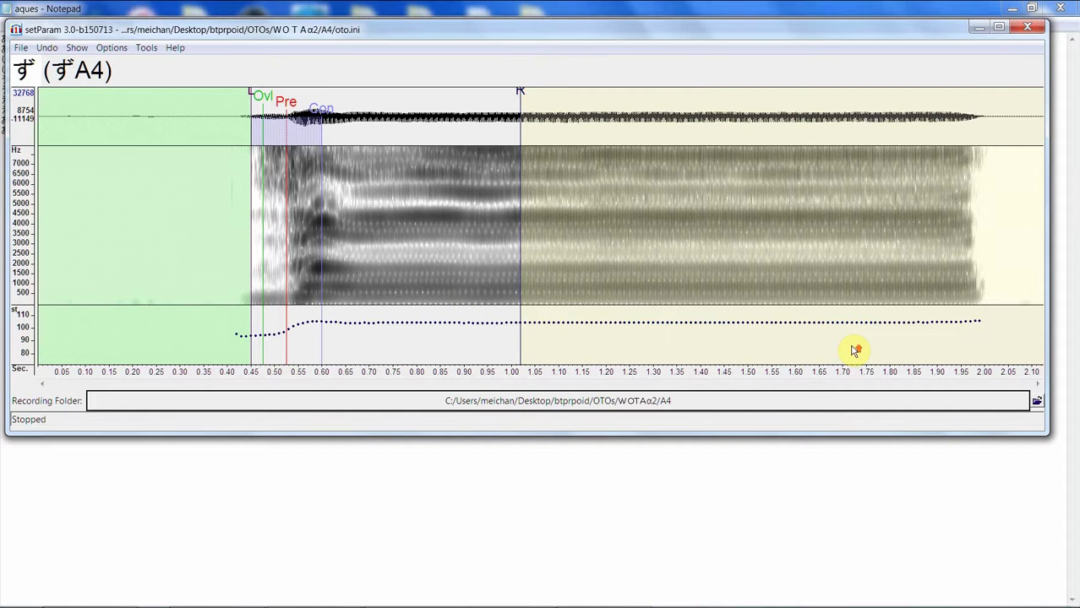
- Browse back through the voice entries from ず to n わA4, examining where each entry's parameter markers sit
{"action": "key", "text": "Down"}
{"action": "key", "text": "Down"}
{"action": "key", "text": "Up"}
{"action": "key", "text": "Up"}
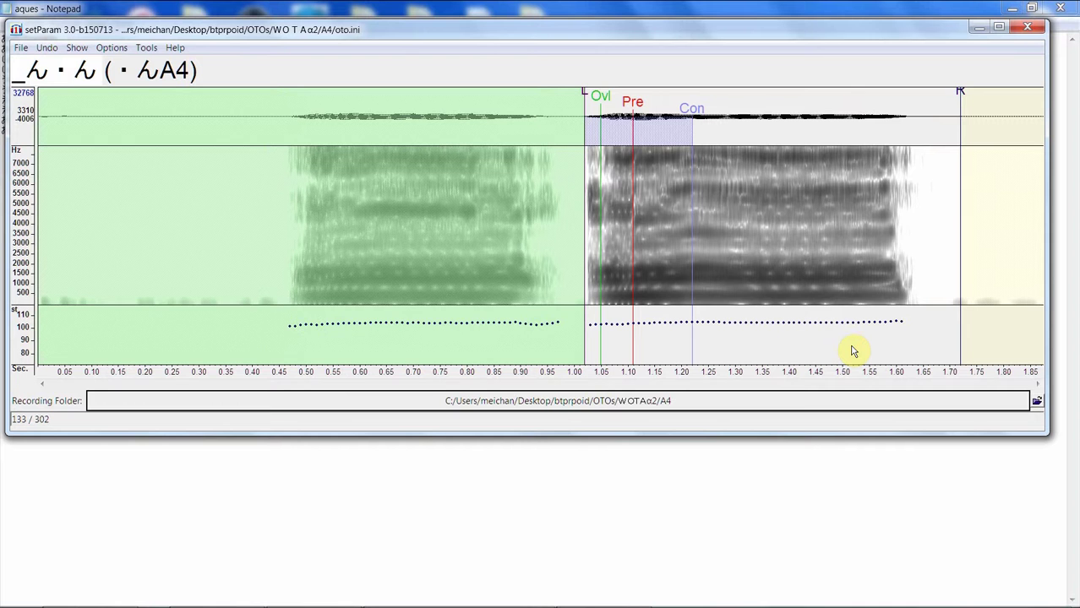
{"action": "key", "text": "Down"}
{"action": "key", "text": "Up"}
{"action": "key", "text": "Up"}
{"action": "key", "text": "Up"}
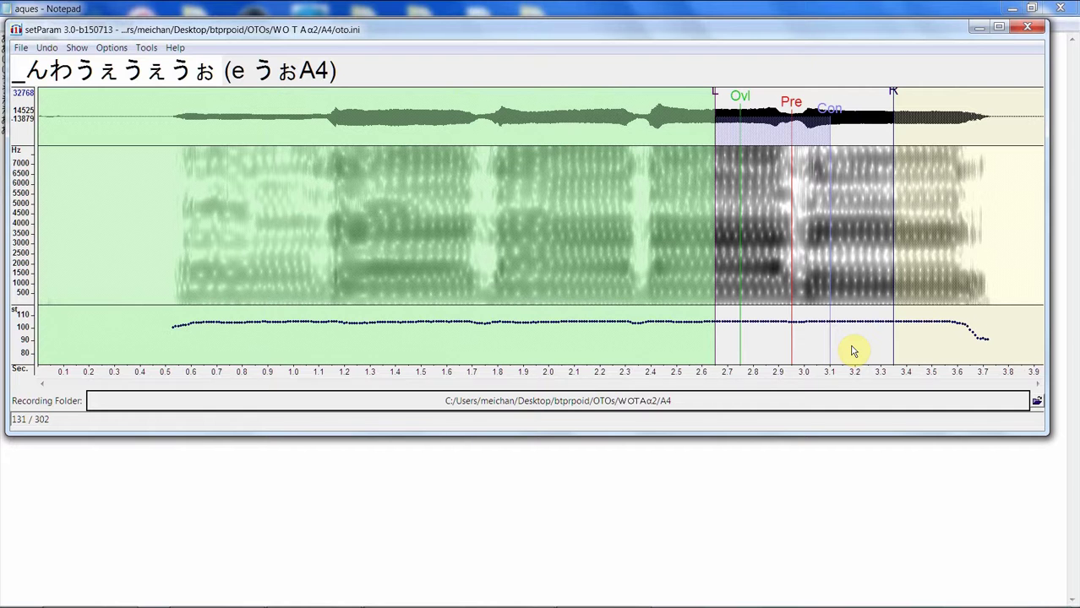
{"action": "key", "text": "Down"}
{"action": "key", "text": "Up"}
{"action": "key", "text": "Up"}
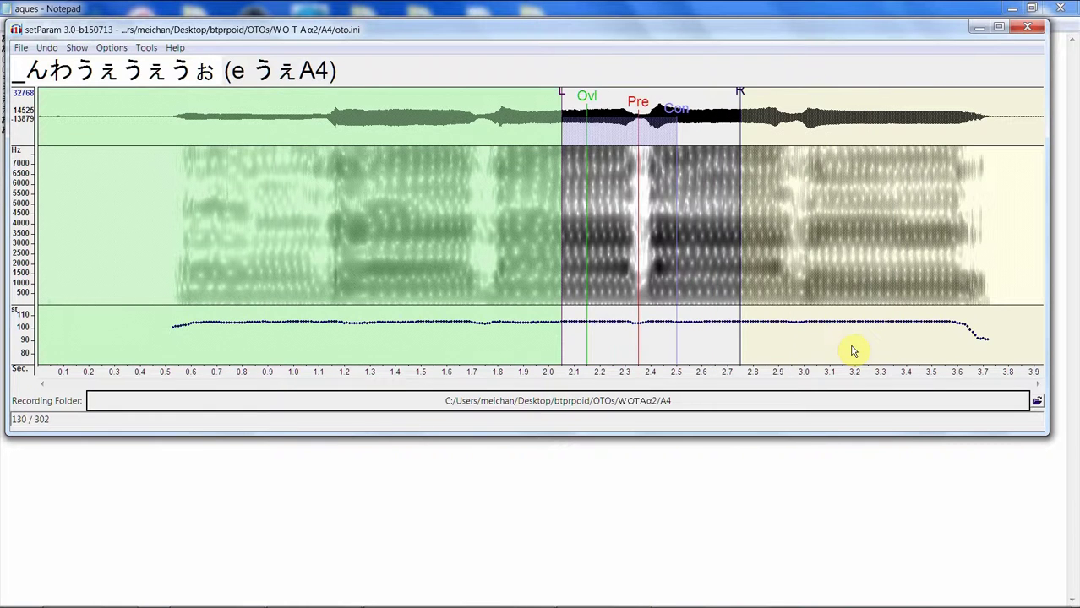
{"action": "key", "text": "Up"}
{"action": "key", "text": "Up"}
{"action": "key", "text": "Up"}
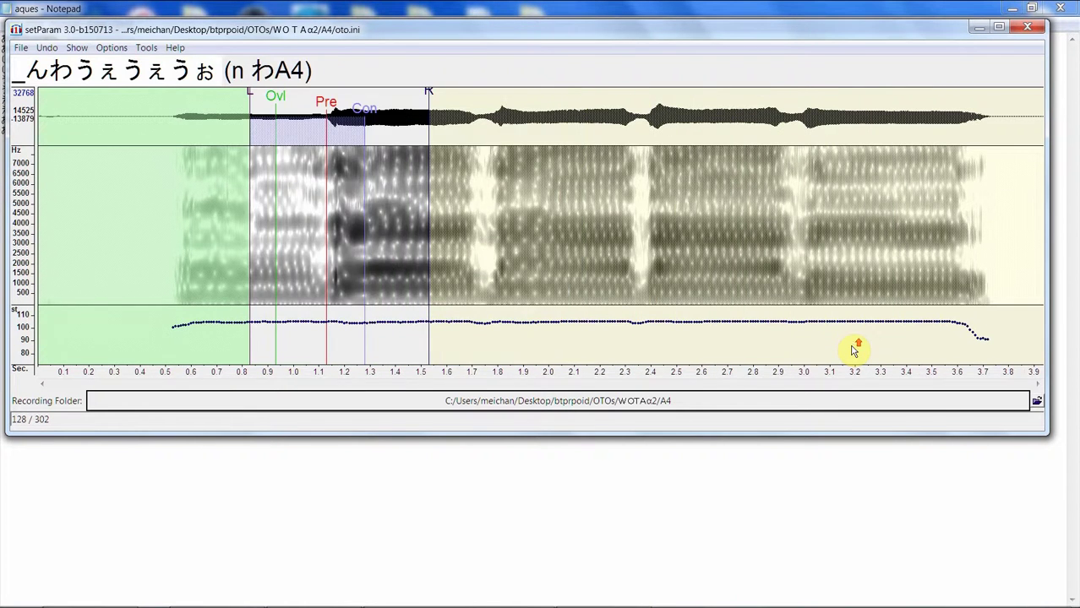
- Browse forward from n わA4 through the _んわうぇうぇうぉ and _ん・ん entries to the single-sound entry く
{"action": "key", "text": "Down"}
{"action": "key", "text": "Down"}
{"action": "key", "text": "Down"}
{"action": "key", "text": "Down"}
{"action": "key", "text": "Down"}
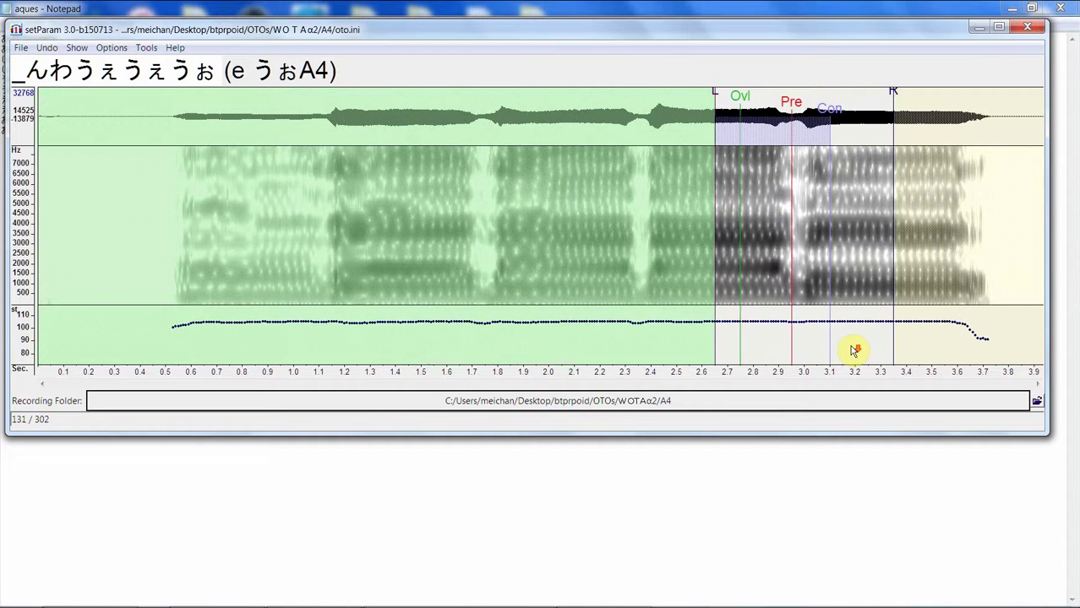
{"action": "key", "text": "Down"}
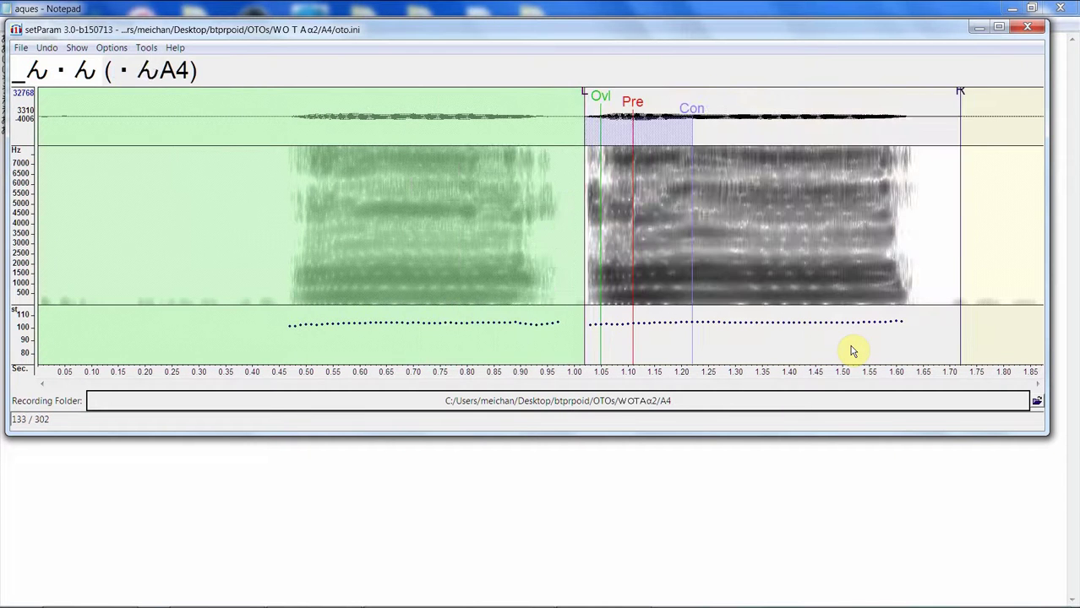
{"action": "key", "text": "Down"}
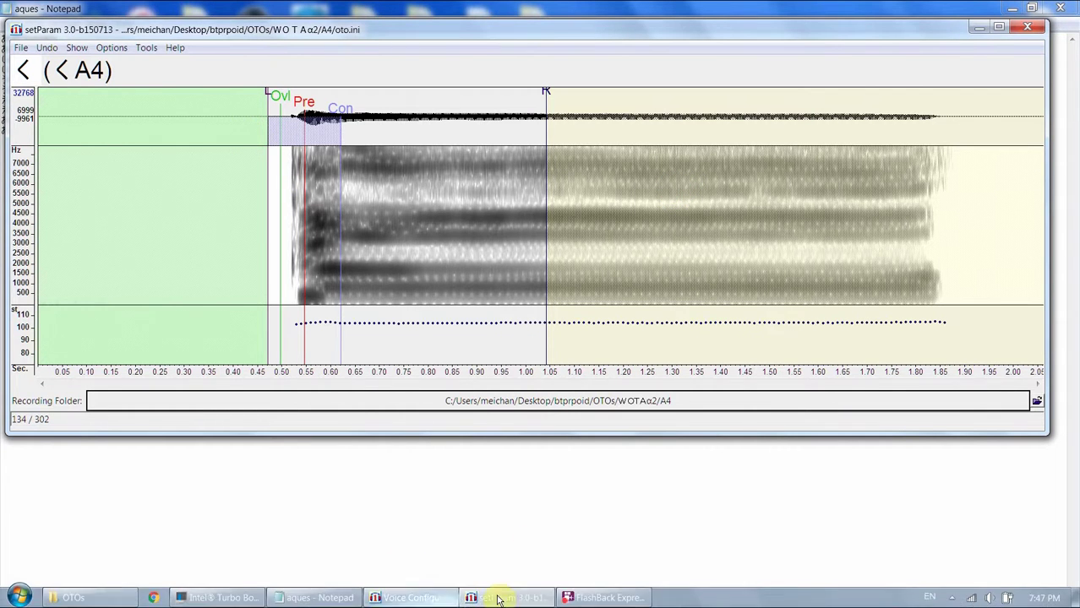
- Clear the Overlap, Pre-utterance, Consonant and Right Blank values of every entry from く to the end of the parameter list
{"action": "left_click", "coordinate": [506, 601]}
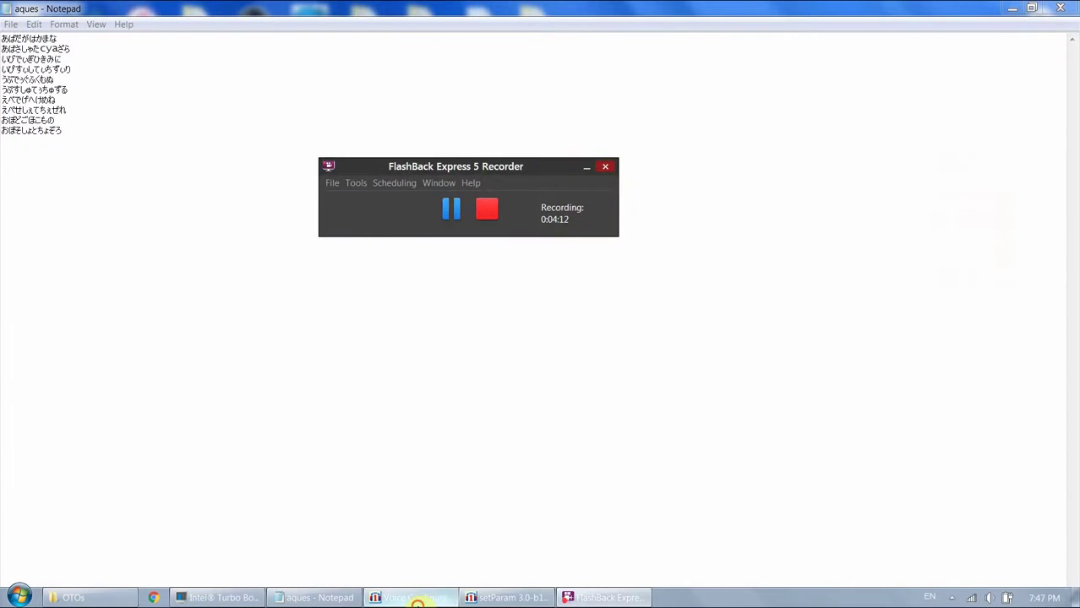
{"action": "left_click", "coordinate": [412, 600]}
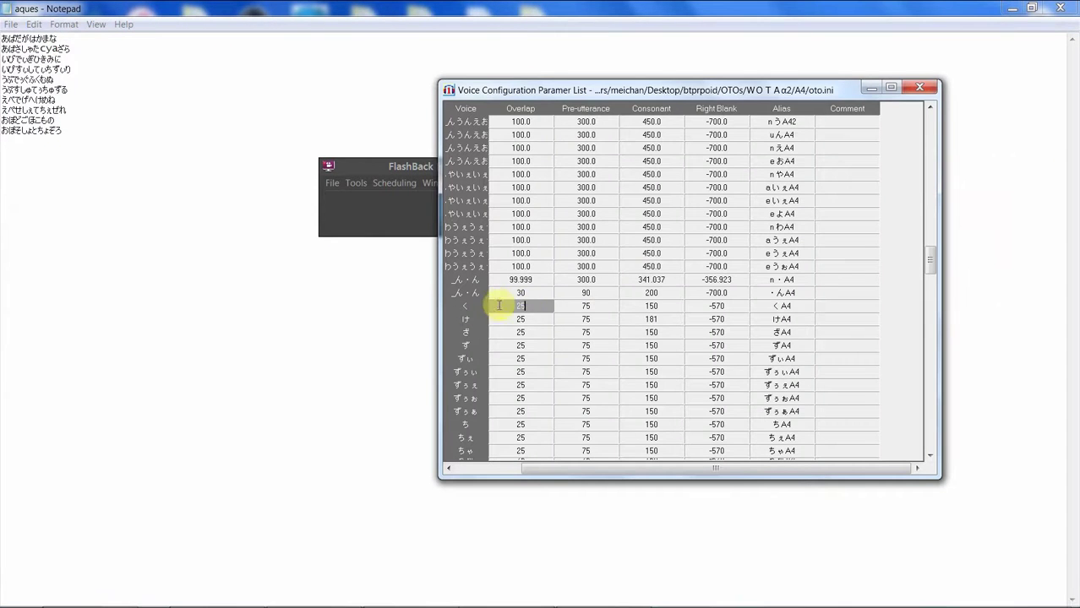
{"action": "left_click_drag", "start_coordinate": [500, 303], "coordinate": [716, 449]}
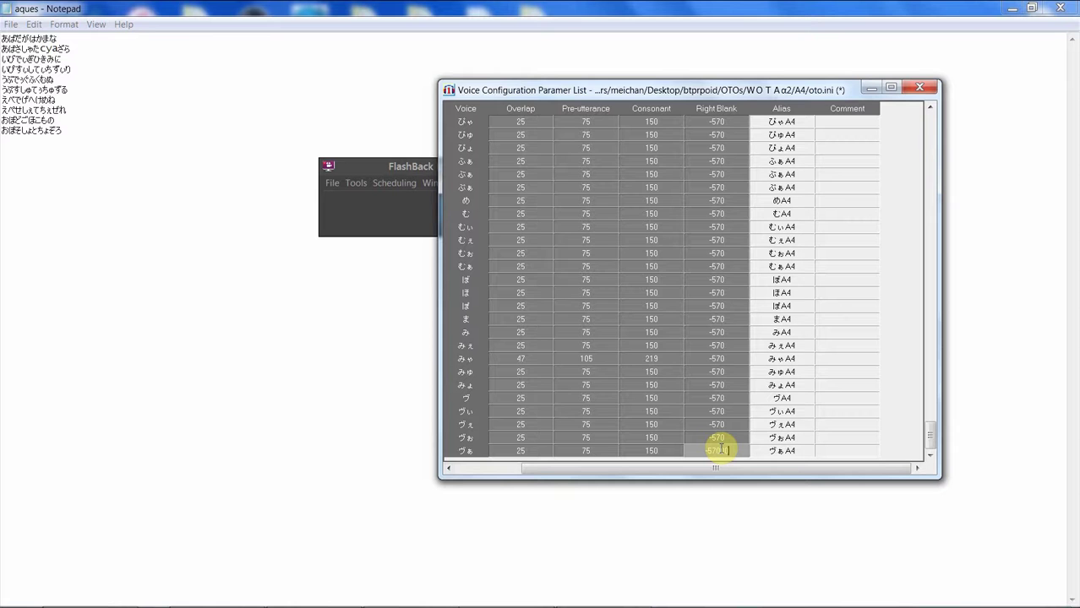
{"action": "key", "text": "Delete"}
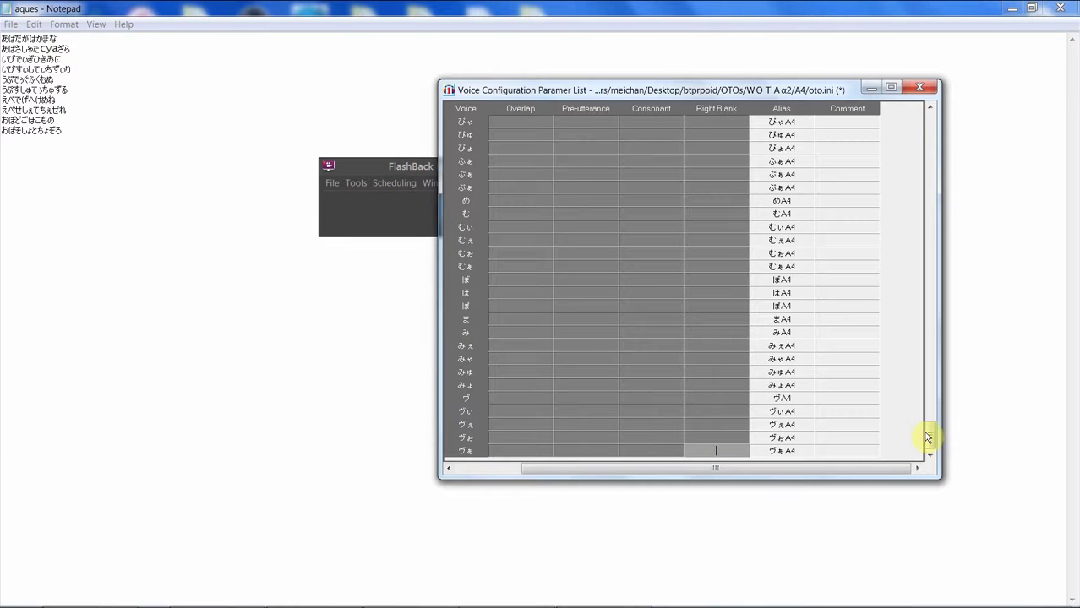
{"action": "left_click_drag", "start_coordinate": [927, 437], "coordinate": [933, 273]}
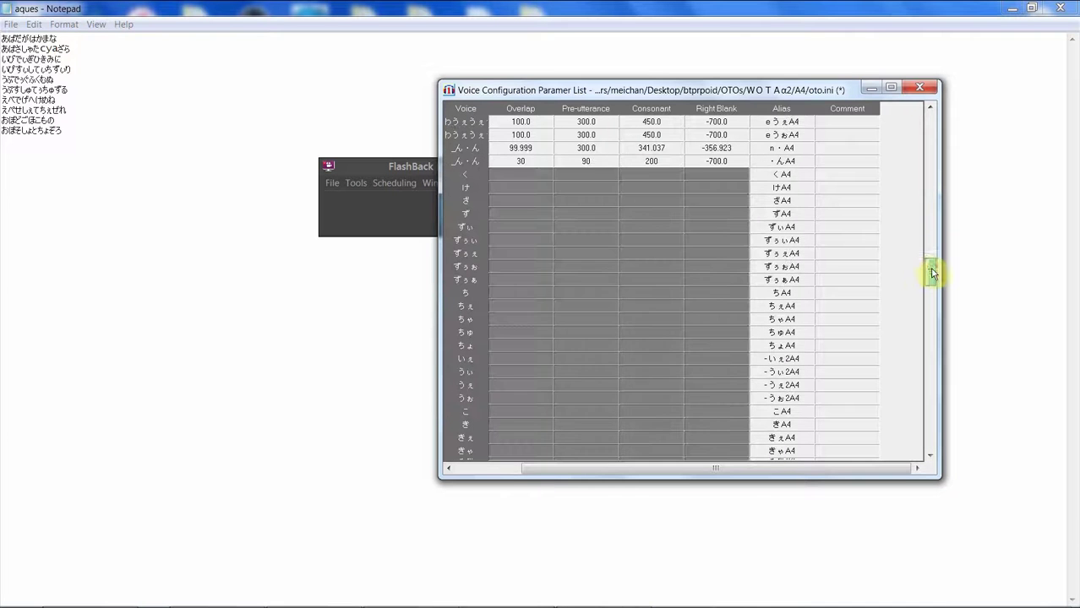
{"action": "left_click", "coordinate": [531, 175]}
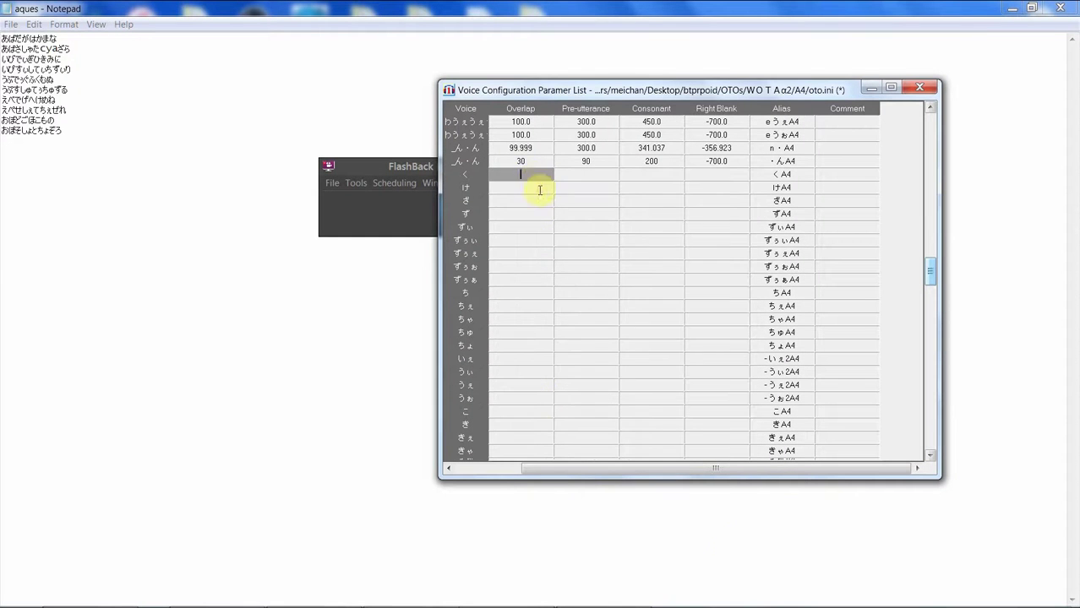
- Bring the waveform window forward and examine the cleared markers of the く entry
{"action": "mouse_move", "coordinate": [818, 602]}
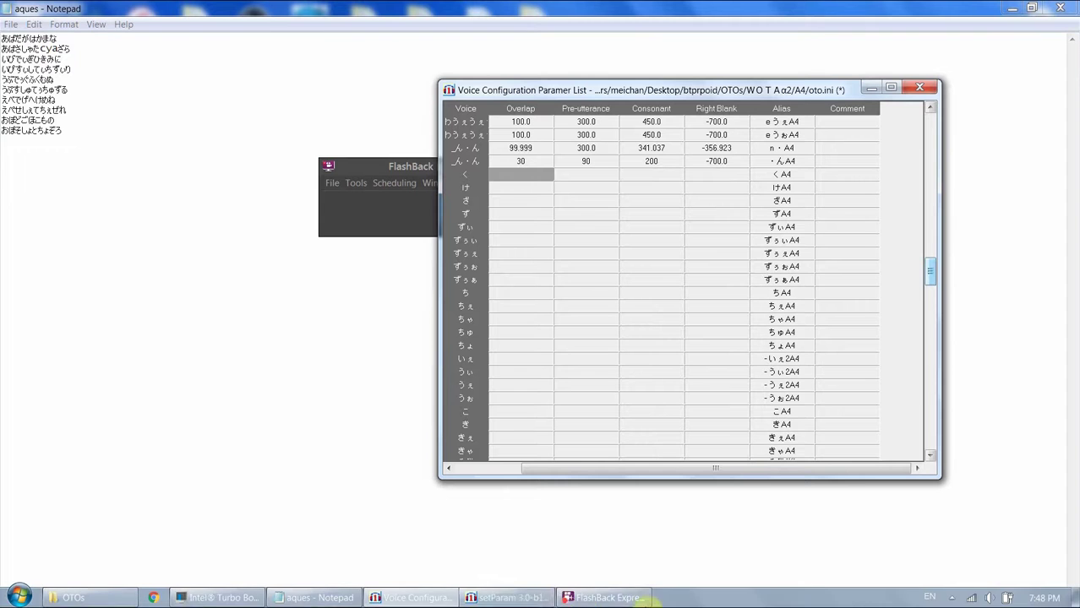
{"action": "left_click", "coordinate": [509, 598]}
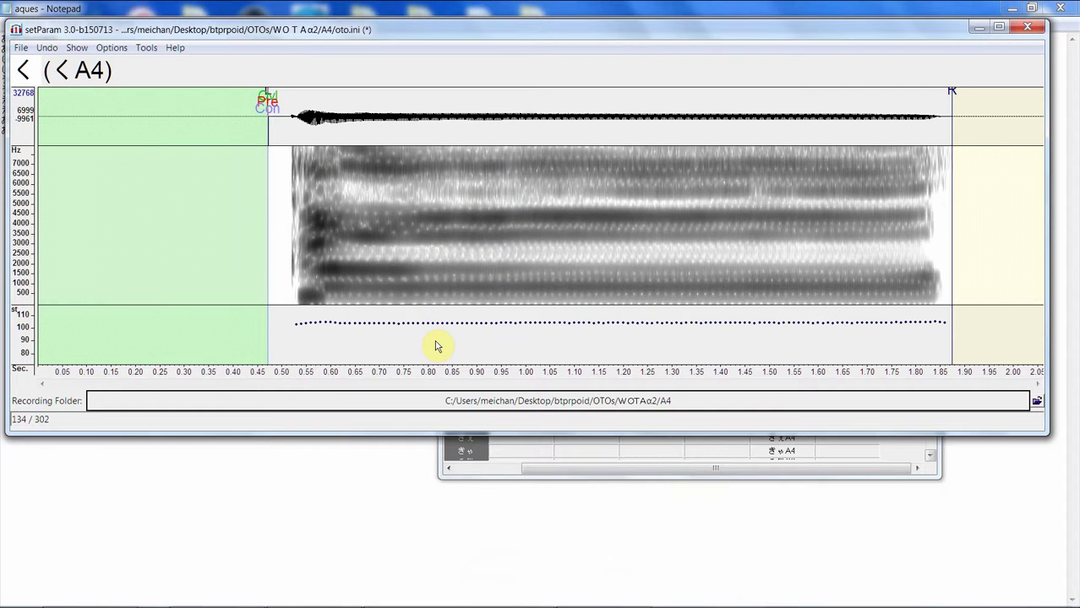
{"action": "scroll", "coordinate": [460, 214], "scroll_direction": "up", "scroll_amount": 1}
{"action": "scroll", "coordinate": [459, 214], "scroll_direction": "down", "scroll_amount": 1}
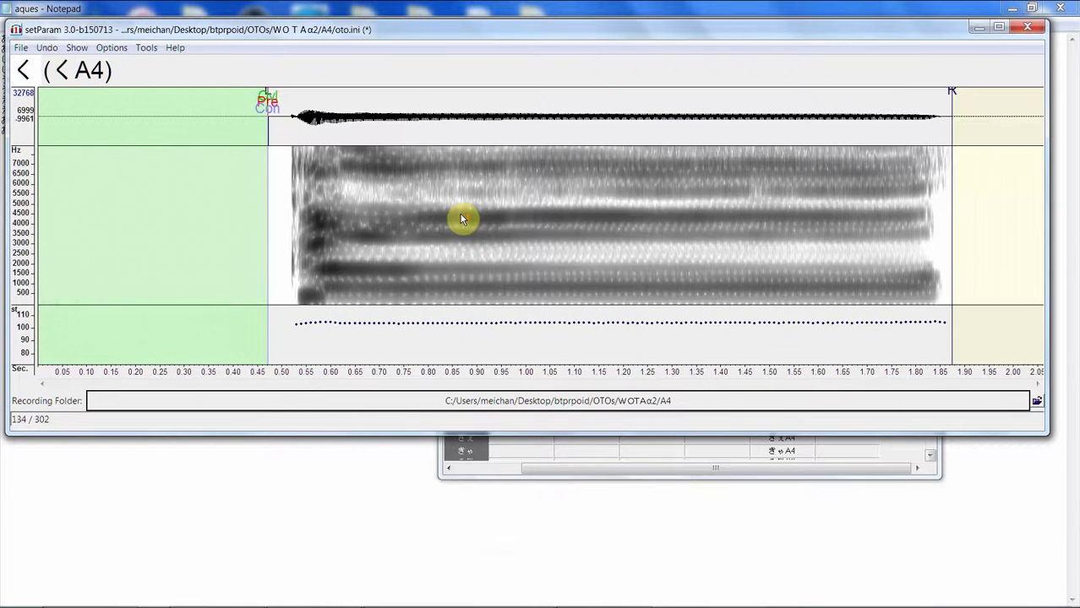
{"action": "scroll", "coordinate": [459, 218], "scroll_direction": "down", "scroll_amount": 1}
{"action": "scroll", "coordinate": [462, 220], "scroll_direction": "up", "scroll_amount": 1}
- Check the きゃ and ず entries from the parameter list, then return to the waveform of く
{"action": "left_click", "coordinate": [694, 448]}
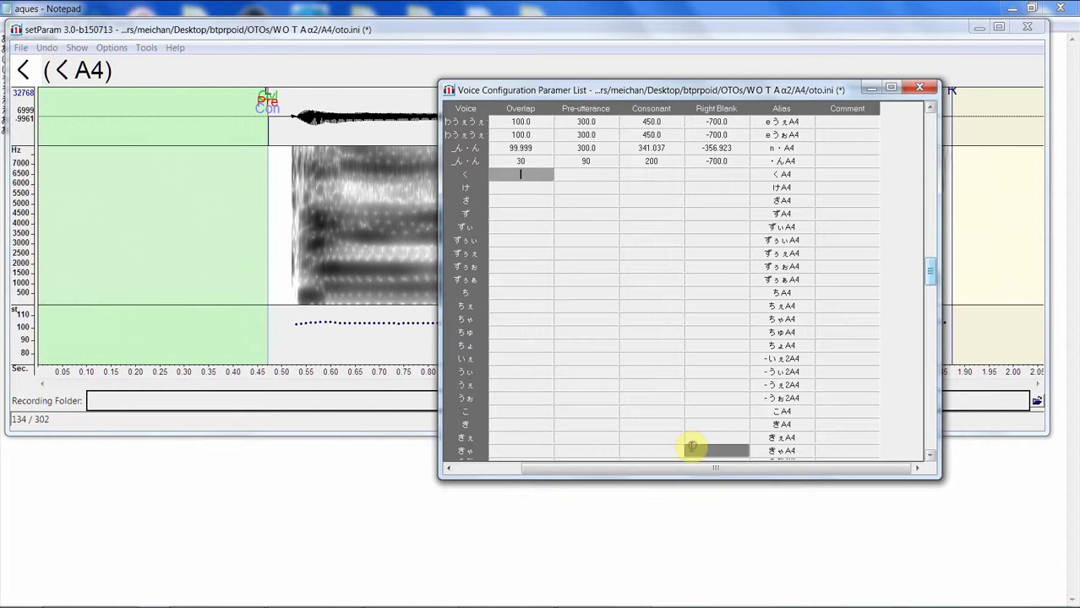
{"action": "left_click", "coordinate": [570, 213]}
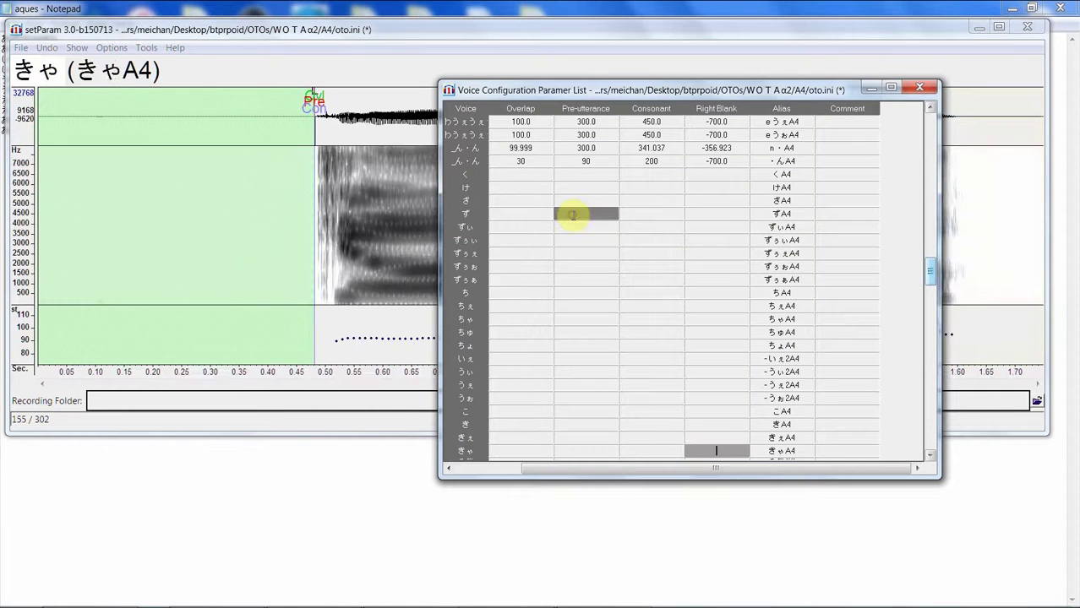
{"action": "left_click", "coordinate": [511, 172]}
{"action": "left_click", "coordinate": [512, 173]}
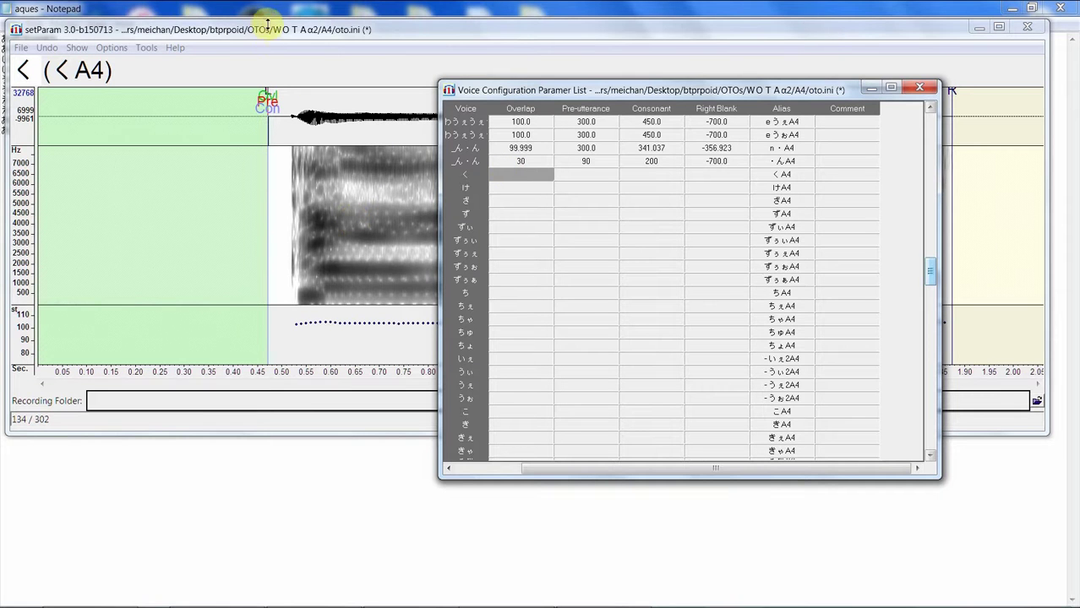
{"action": "left_click", "coordinate": [267, 24]}
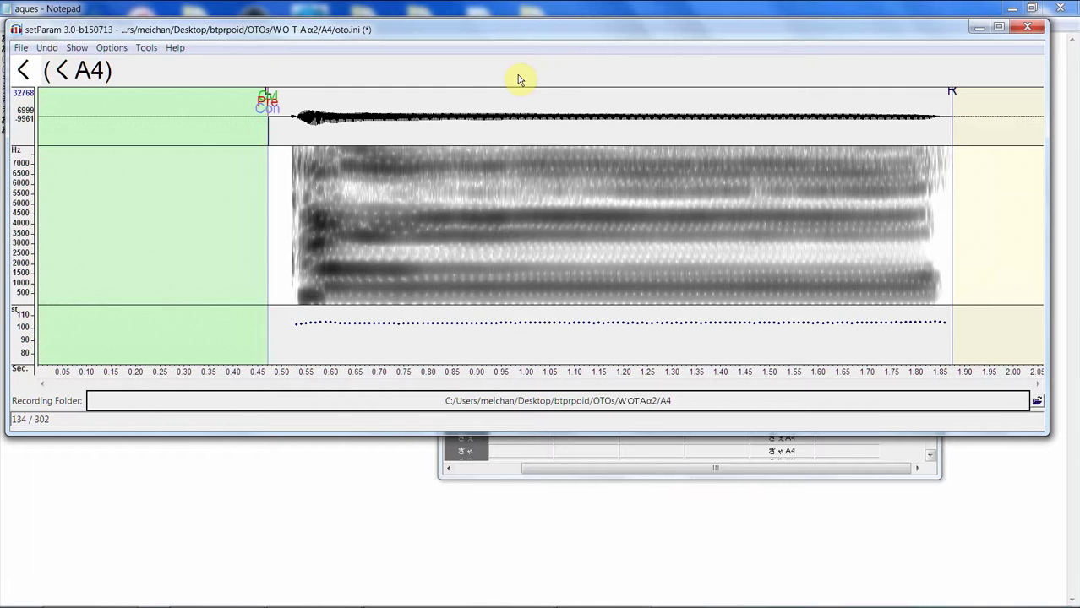
- Shift the left blank of く to about 489 ms and look over the left blanks in the parameter list
{"action": "left_click_drag", "start_coordinate": [275, 128], "coordinate": [277, 131]}
{"action": "left_click", "coordinate": [634, 475]}
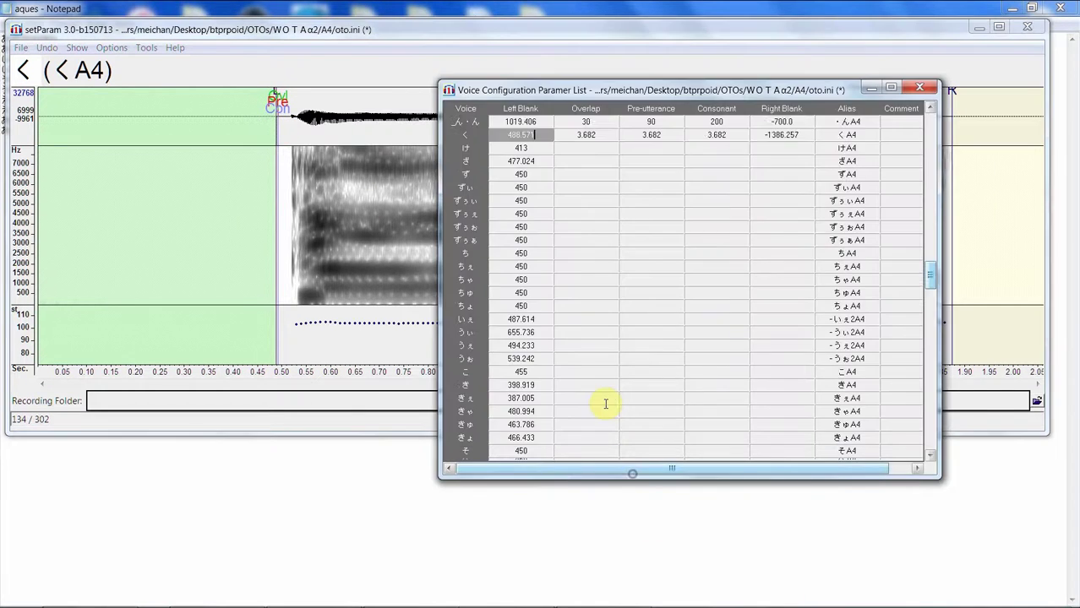
{"action": "scroll", "coordinate": [602, 405], "scroll_direction": "down", "scroll_amount": 1}
{"action": "scroll", "coordinate": [612, 409], "scroll_direction": "down", "scroll_amount": 1}
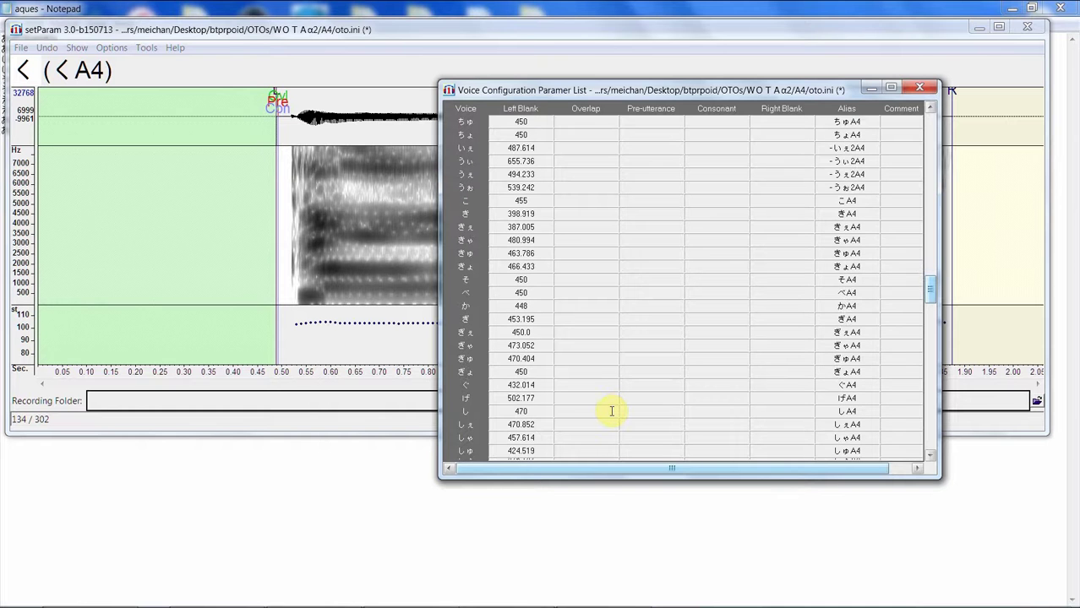
{"action": "left_click", "coordinate": [272, 27]}
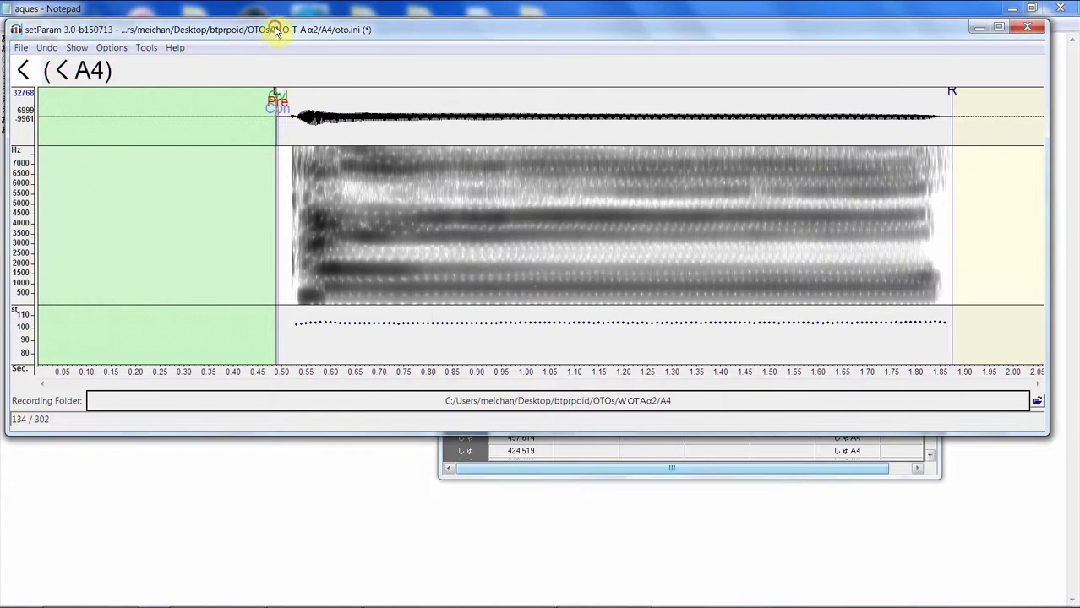
{"action": "left_click", "coordinate": [634, 470]}
{"action": "scroll", "coordinate": [621, 410], "scroll_direction": "down", "scroll_amount": 1}
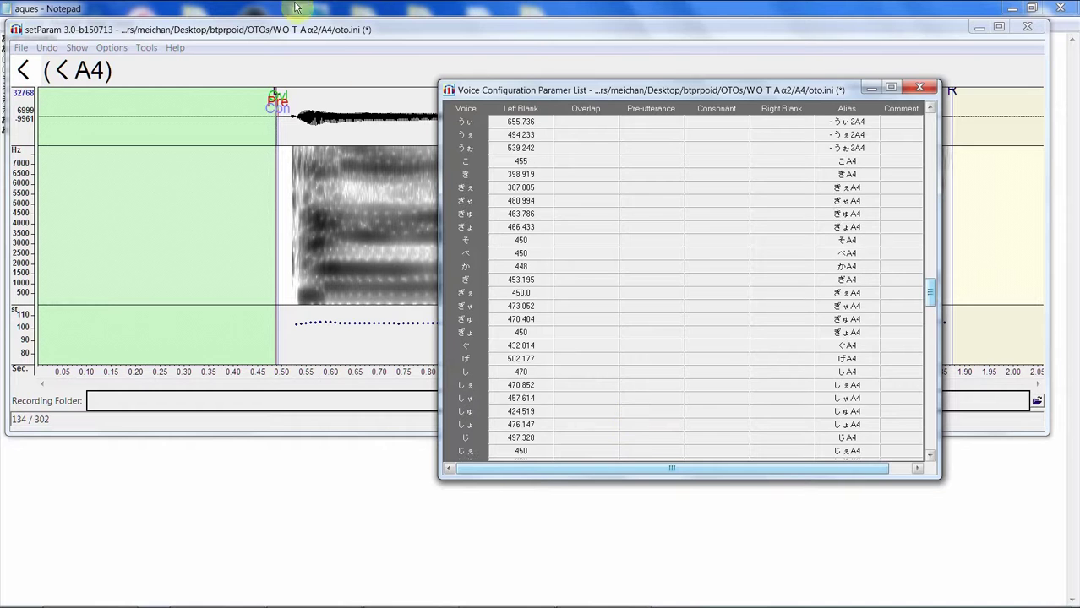
- Place the markers of く: left blank at about 0.475 s, overlap 0.485 s, preutterance 0.55 s and consonant 0.75 s
{"action": "left_click", "coordinate": [314, 30]}
{"action": "mouse_move", "coordinate": [283, 134]}
{"action": "left_mouse_down"}
{"action": "mouse_move", "coordinate": [272, 130]}
{"action": "mouse_move", "coordinate": [305, 126]}
{"action": "mouse_move", "coordinate": [297, 134]}
{"action": "left_mouse_up"}
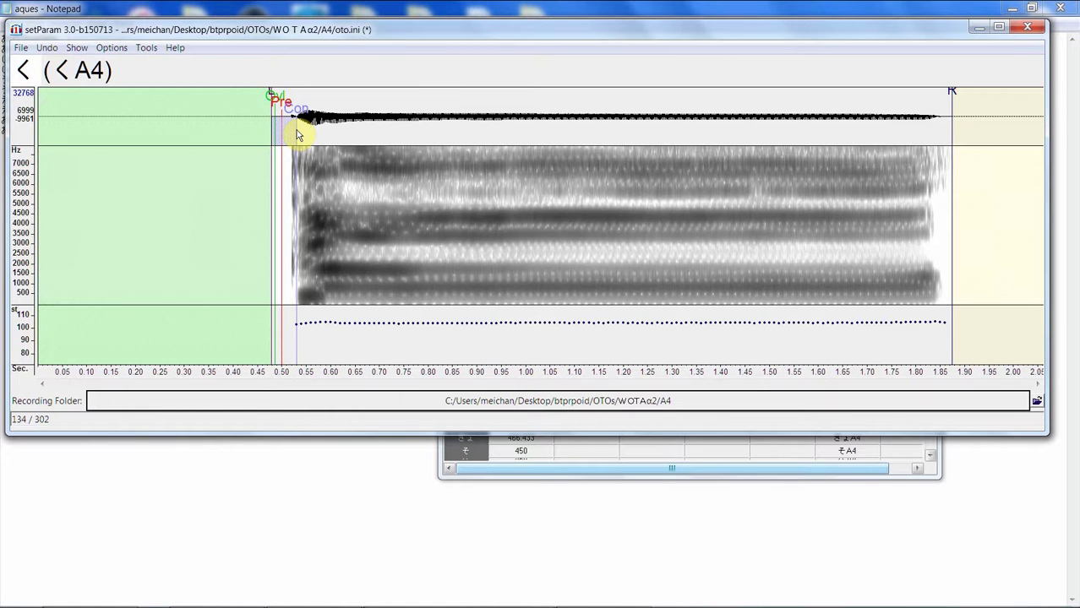
{"action": "right_click", "coordinate": [297, 134]}
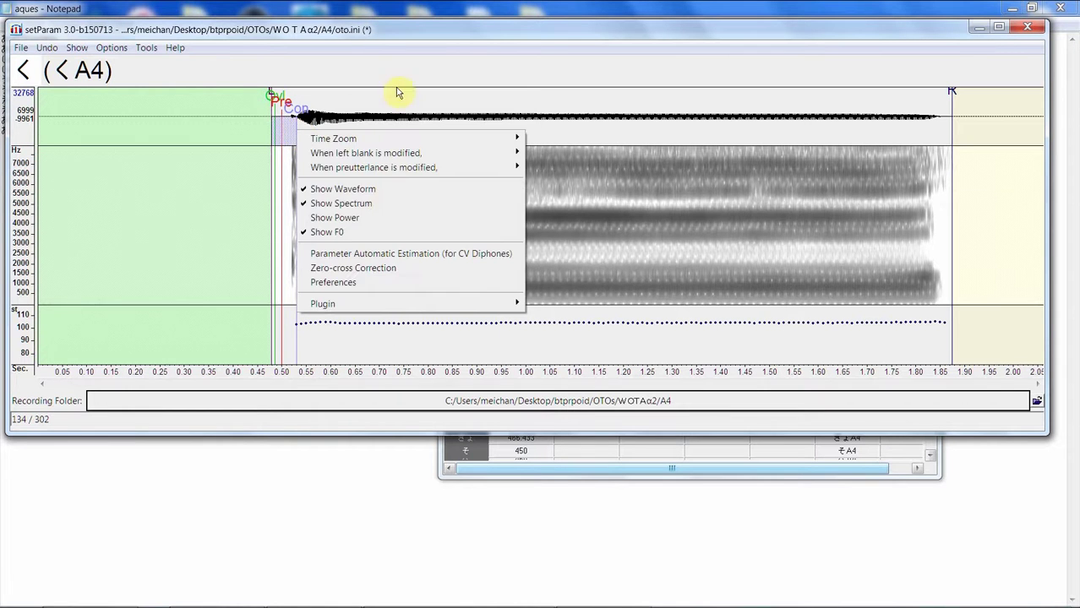
{"action": "left_click", "coordinate": [466, 83]}
{"action": "mouse_move", "coordinate": [276, 118]}
{"action": "left_mouse_down"}
{"action": "mouse_move", "coordinate": [270, 126]}
{"action": "mouse_move", "coordinate": [360, 127]}
{"action": "mouse_move", "coordinate": [305, 118]}
{"action": "mouse_move", "coordinate": [309, 106]}
{"action": "left_mouse_up"}
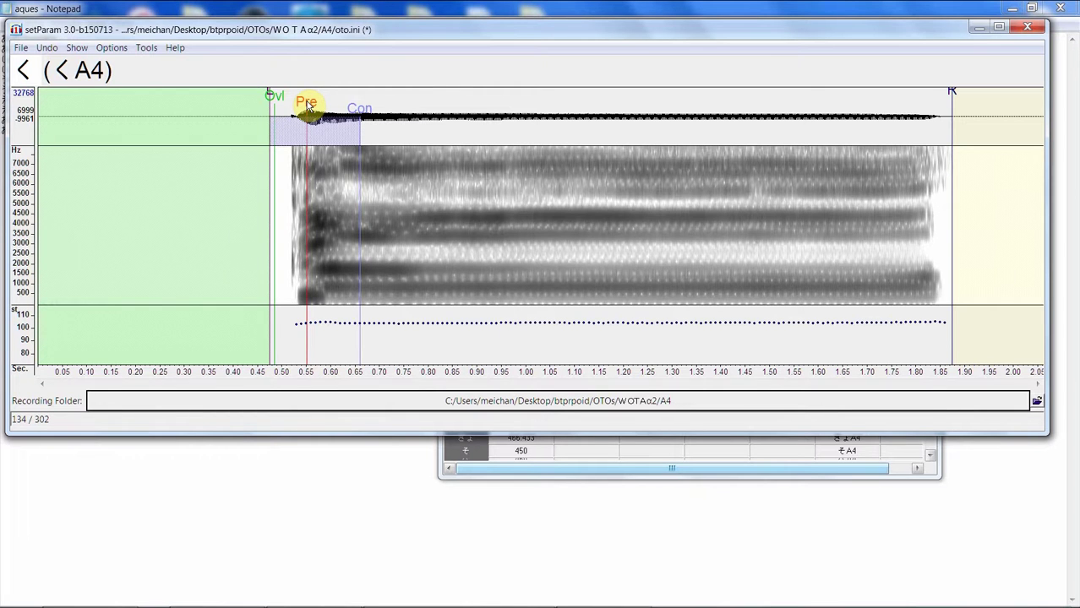
{"action": "left_click", "coordinate": [328, 116]}
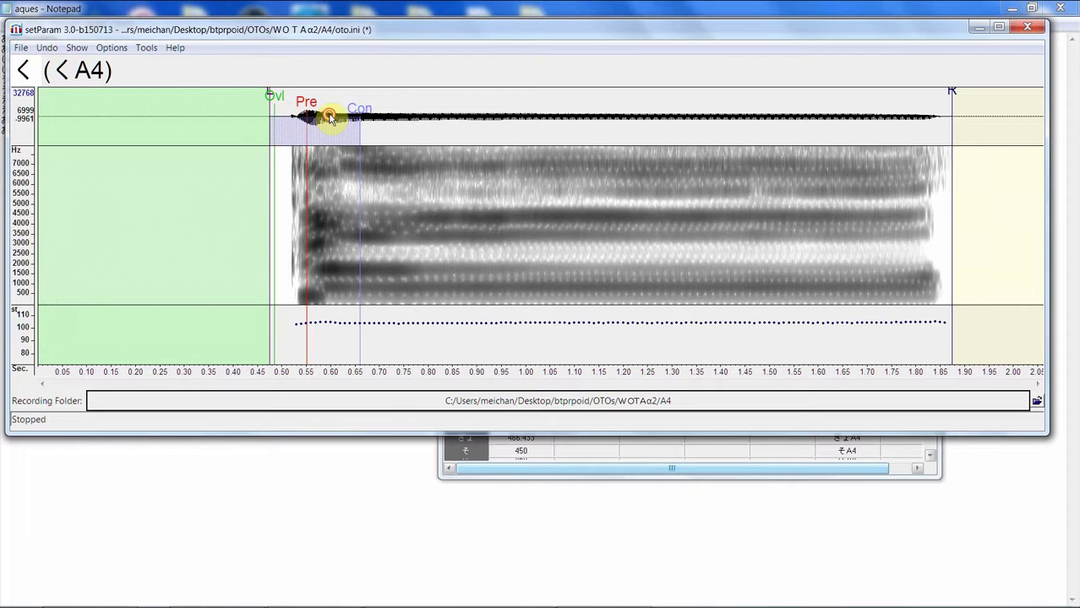
{"action": "mouse_move", "coordinate": [326, 114]}
{"action": "left_mouse_down"}
{"action": "mouse_move", "coordinate": [685, 138]}
{"action": "mouse_move", "coordinate": [350, 133]}
{"action": "mouse_move", "coordinate": [415, 139]}
{"action": "mouse_move", "coordinate": [404, 142]}
{"action": "left_mouse_up"}
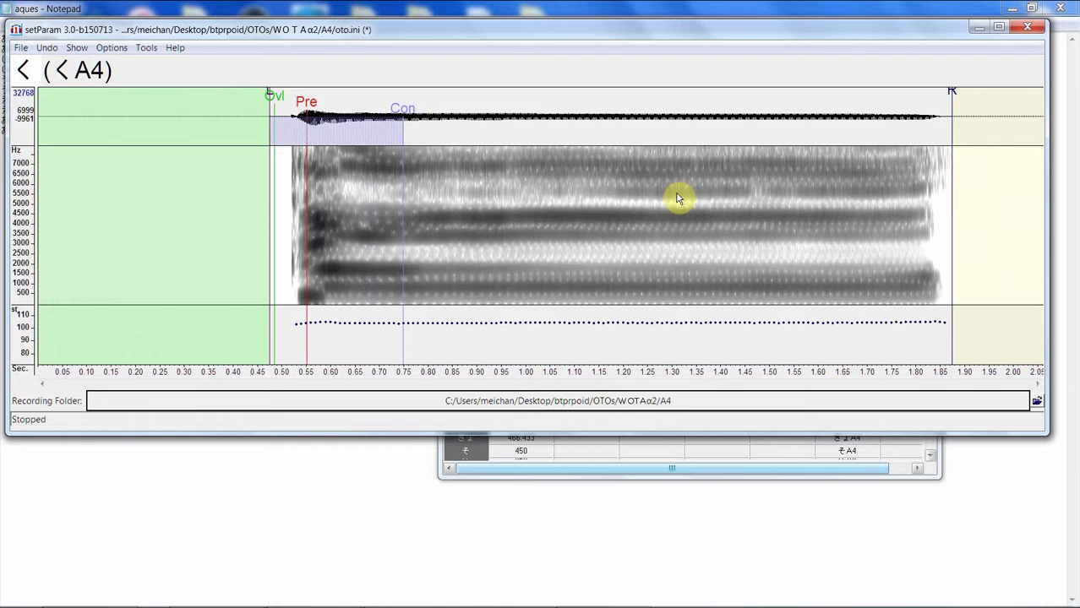
{"action": "left_click", "coordinate": [812, 184]}
{"action": "mouse_move", "coordinate": [842, 184]}
{"action": "left_mouse_down"}
{"action": "mouse_move", "coordinate": [871, 176]}
{"action": "mouse_move", "coordinate": [839, 207]}
{"action": "left_mouse_up"}
- Place the markers of the け entry: left blank at about 0.41 s, overlap 0.43 s, preutterance 0.49 s and consonant 0.615 s
{"action": "key", "text": "Down"}
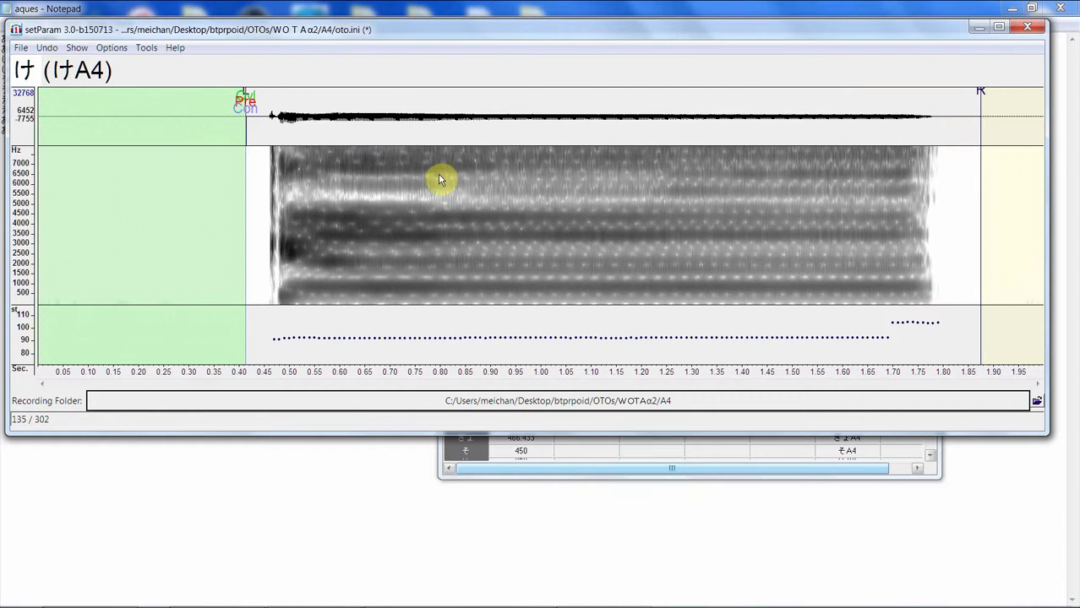
{"action": "left_click", "coordinate": [297, 108]}
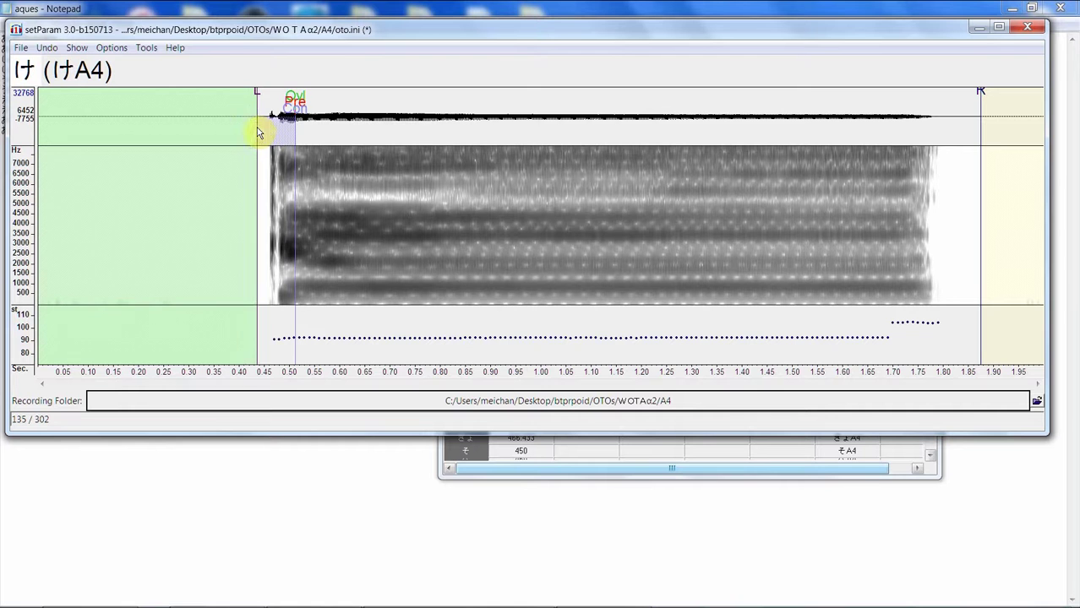
{"action": "left_click_drag", "start_coordinate": [247, 141], "coordinate": [350, 115]}
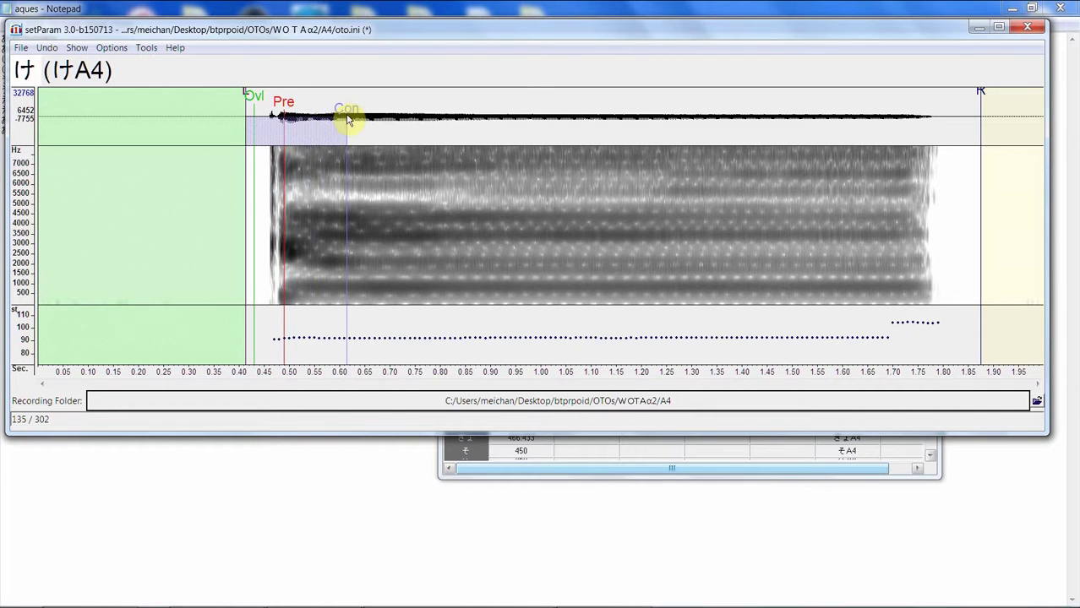
- Set the right blank of け at about 1.62 s and extend its consonant marker to about 0.815 s
{"action": "left_click_drag", "start_coordinate": [872, 113], "coordinate": [853, 133]}
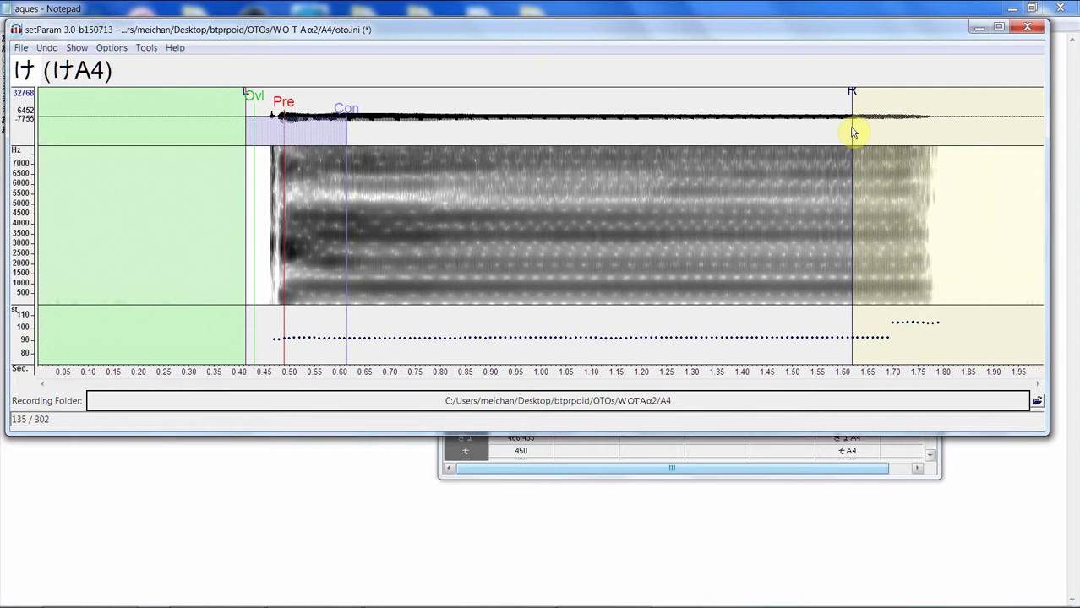
{"action": "left_click_drag", "start_coordinate": [514, 118], "coordinate": [447, 125]}
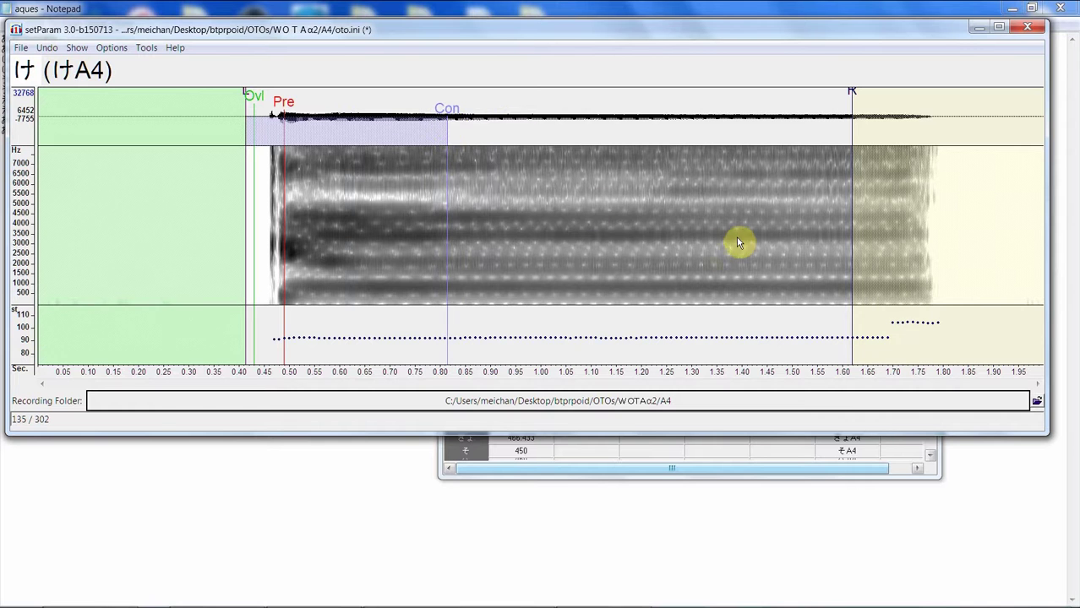
- Place the markers of ざ: left blank at about 0.355 s, overlap 0.41 s, preutterance 0.53 s, consonant 0.77 s and right blank 1.685 s
{"action": "key", "text": "Down"}
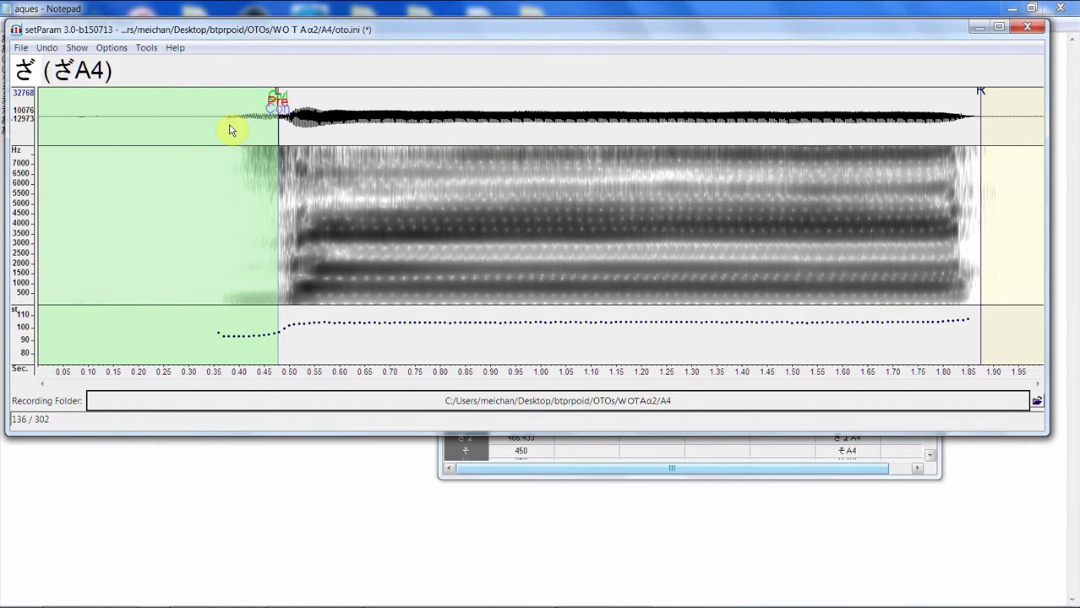
{"action": "left_click_drag", "start_coordinate": [187, 139], "coordinate": [246, 135]}
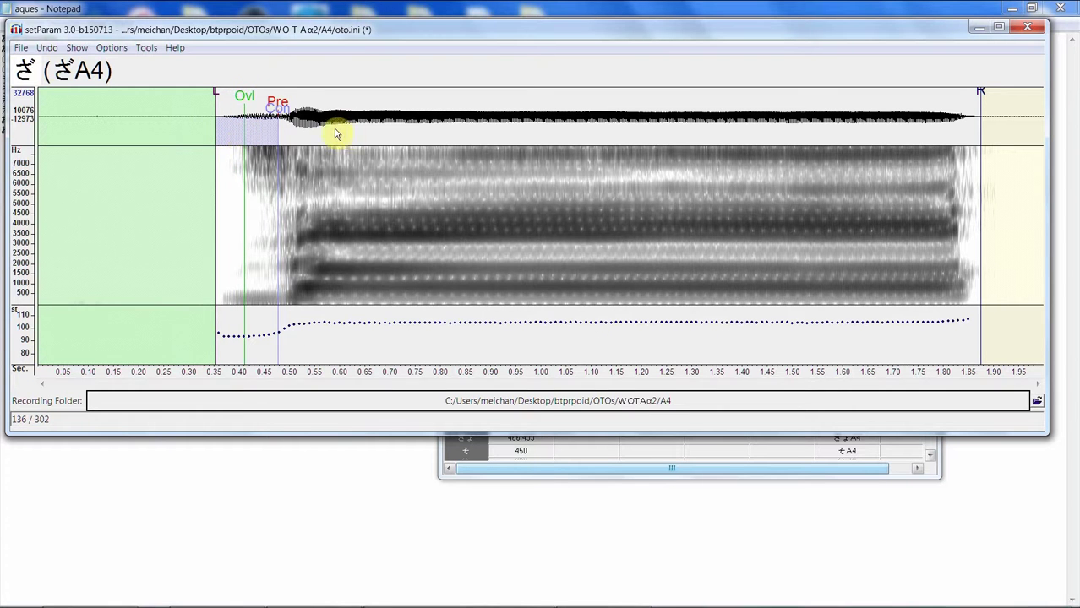
{"action": "left_click_drag", "start_coordinate": [357, 128], "coordinate": [425, 128]}
{"action": "left_click_drag", "start_coordinate": [301, 121], "coordinate": [302, 119]}
{"action": "left_click", "coordinate": [812, 156]}
{"action": "mouse_move", "coordinate": [851, 161]}
{"action": "left_mouse_down"}
{"action": "mouse_move", "coordinate": [891, 146]}
{"action": "mouse_move", "coordinate": [883, 151]}
{"action": "left_mouse_up"}
- Move the left blank of ず to about 0.425 s and that of ざ to about 0.37 s
{"action": "key", "text": "Down"}
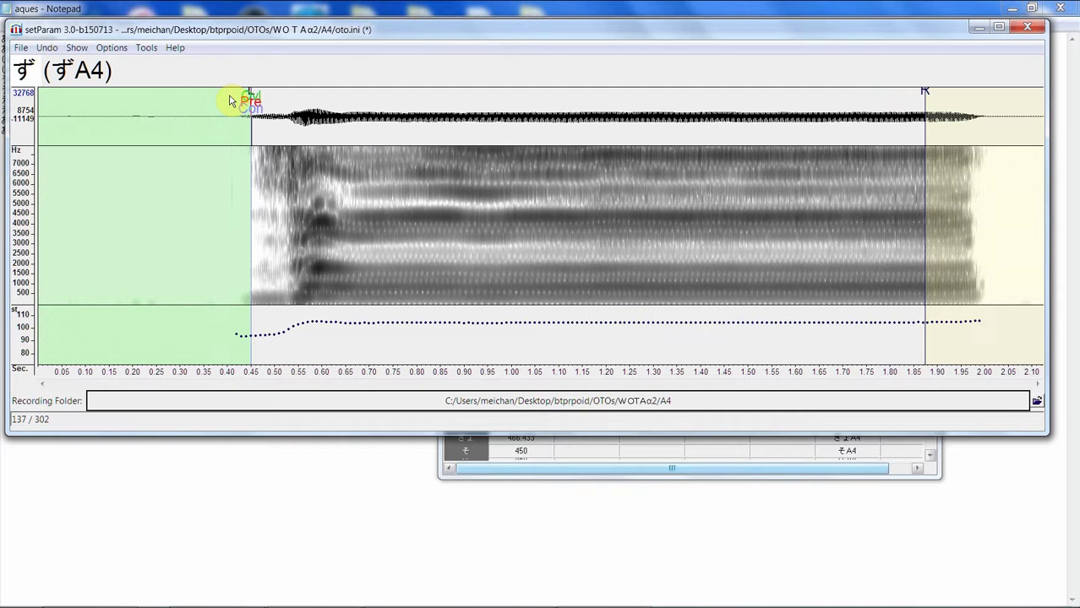
{"action": "mouse_move", "coordinate": [229, 101]}
{"action": "left_mouse_down"}
{"action": "mouse_move", "coordinate": [260, 101]}
{"action": "mouse_move", "coordinate": [244, 105]}
{"action": "left_mouse_up"}
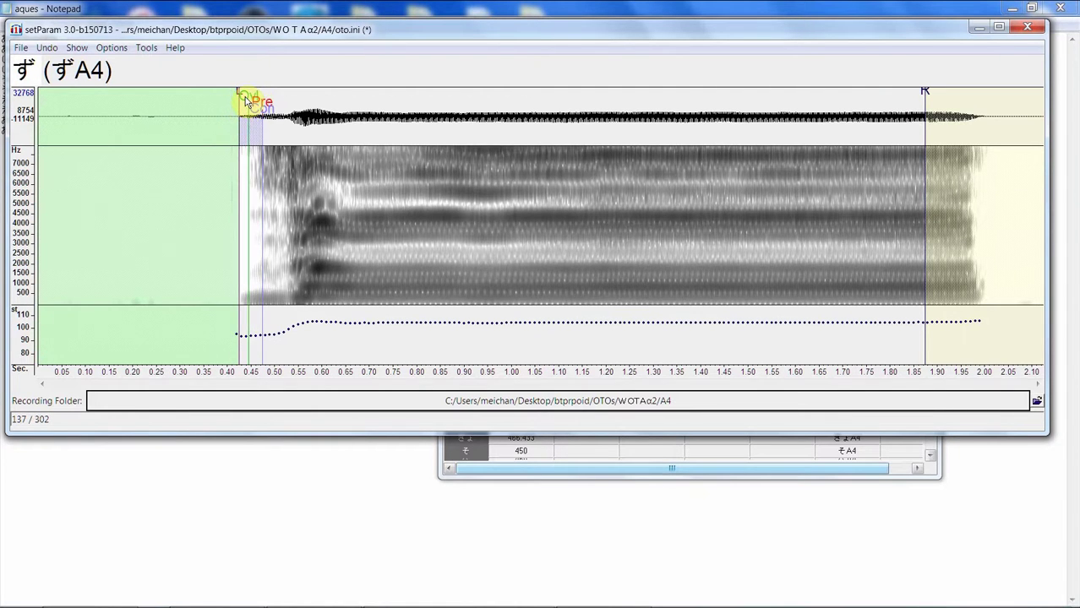
{"action": "key", "text": "Up"}
{"action": "left_click_drag", "start_coordinate": [224, 113], "coordinate": [254, 108]}
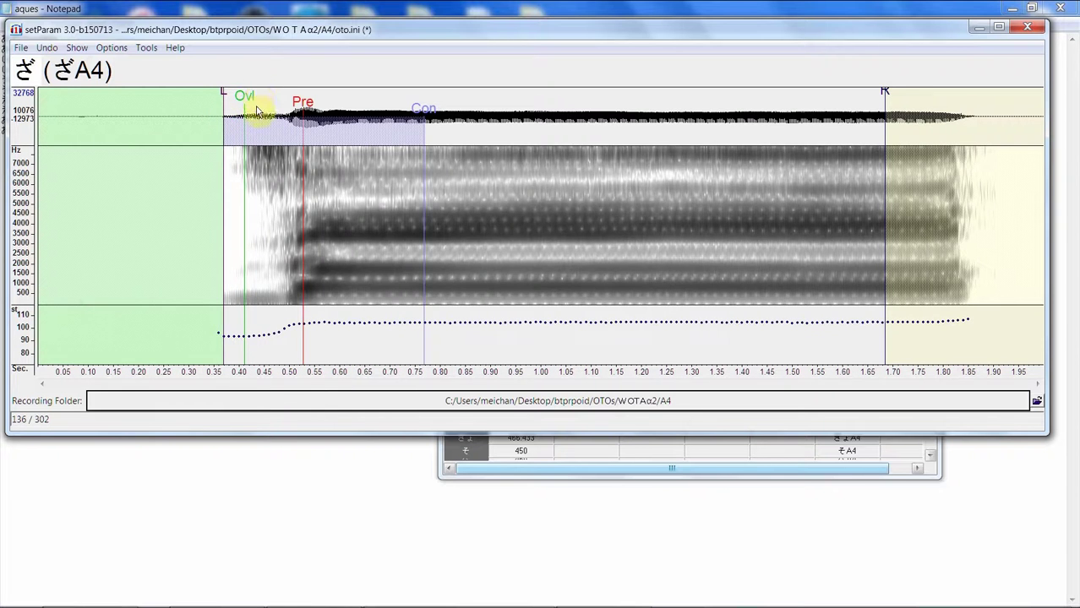
- Step through the neighbouring entries around ざ, け and ん and compare their marker placement, ending on く
{"action": "key", "text": "Down"}
{"action": "key", "text": "Up"}
{"action": "key", "text": "Up"}
{"action": "key", "text": "Up"}
{"action": "key", "text": "Up"}
{"action": "key", "text": "Up"}
{"action": "key", "text": "Down"}
{"action": "key", "text": "Down"}
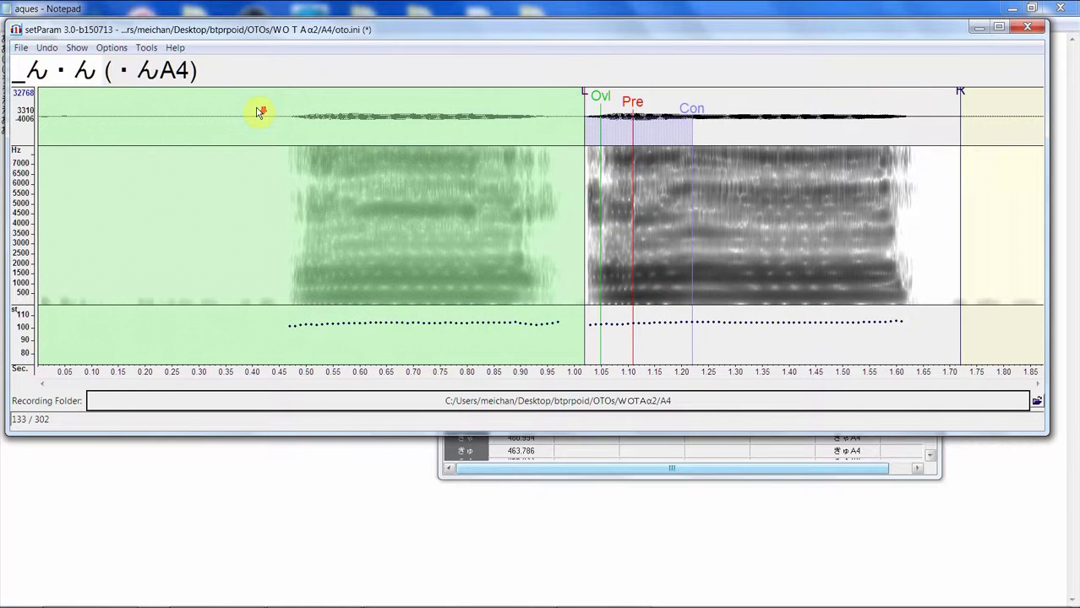
{"action": "key", "text": "Down"}
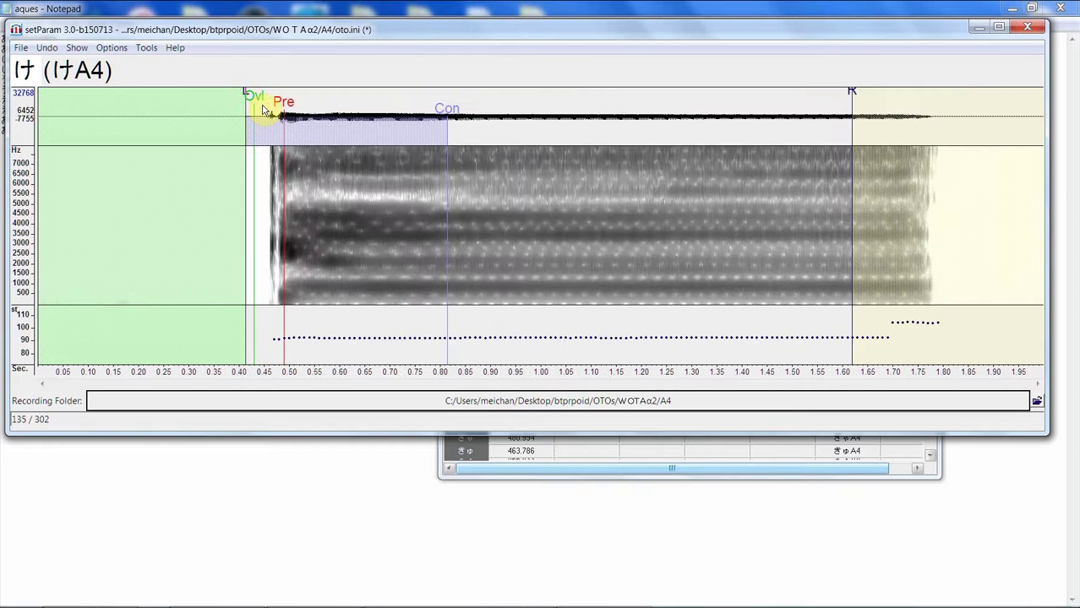
{"action": "key", "text": "Up"}
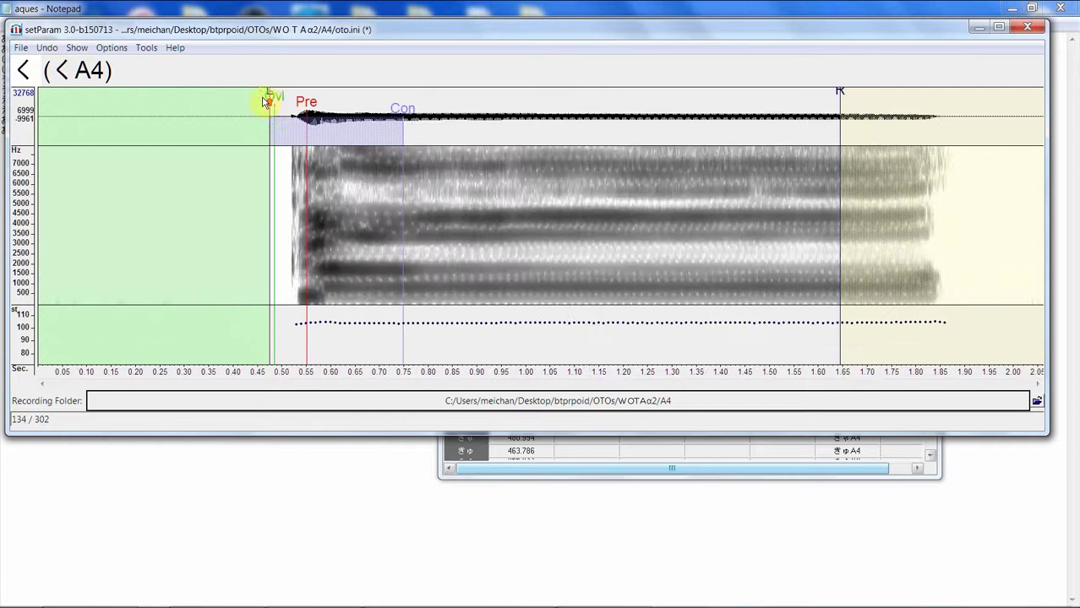
- Look over the parameter list, comparing the configured values of く, け, ざ and ず with the entries that hold only a left blank
{"action": "left_click", "coordinate": [562, 469]}
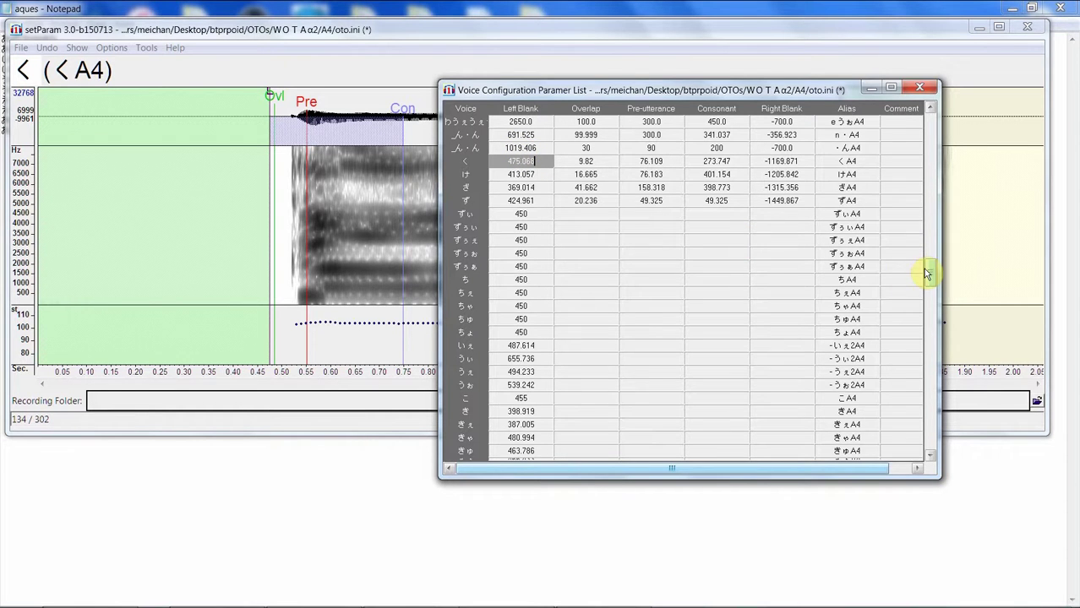
{"action": "left_click_drag", "start_coordinate": [931, 272], "coordinate": [944, 314]}
{"action": "left_click", "coordinate": [952, 336]}
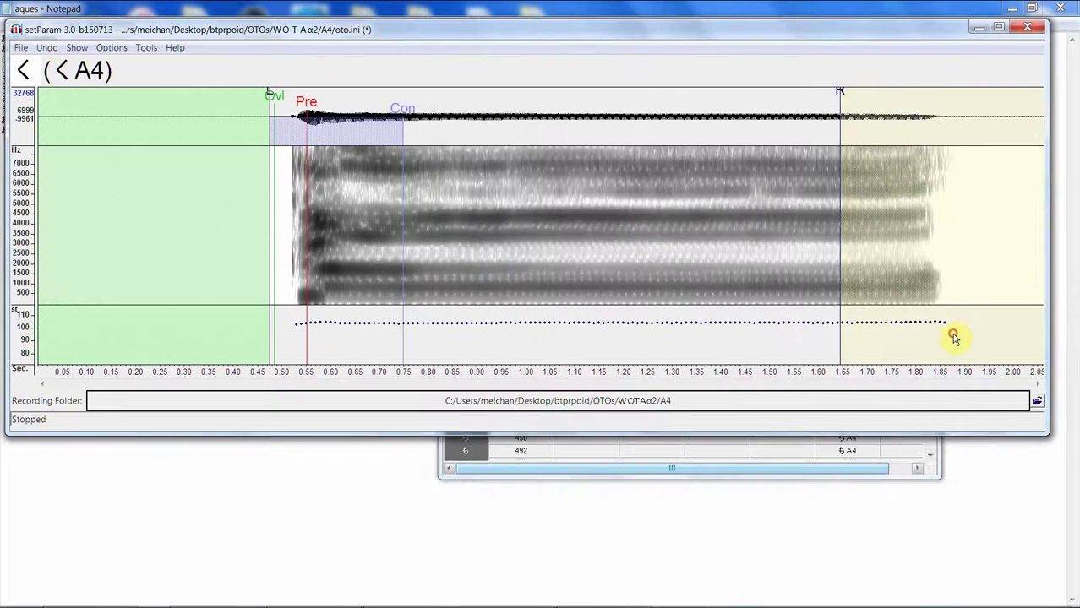
{"action": "left_click", "coordinate": [938, 473]}
{"action": "left_click", "coordinate": [931, 311]}
{"action": "left_click_drag", "start_coordinate": [940, 314], "coordinate": [896, 276]}
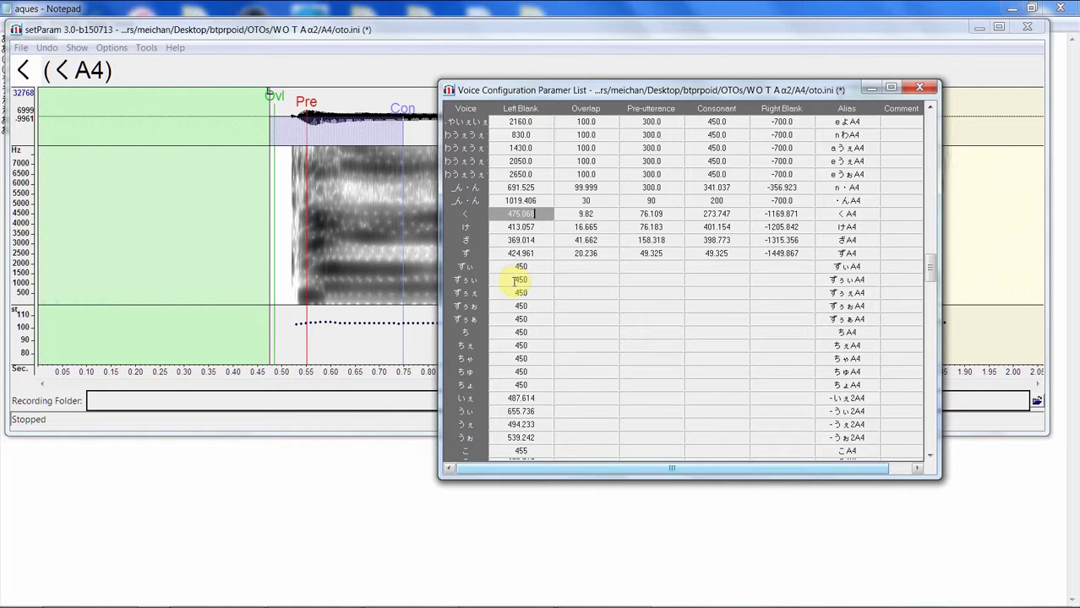
{"action": "scroll", "coordinate": [516, 281], "scroll_direction": "down", "scroll_amount": 2}
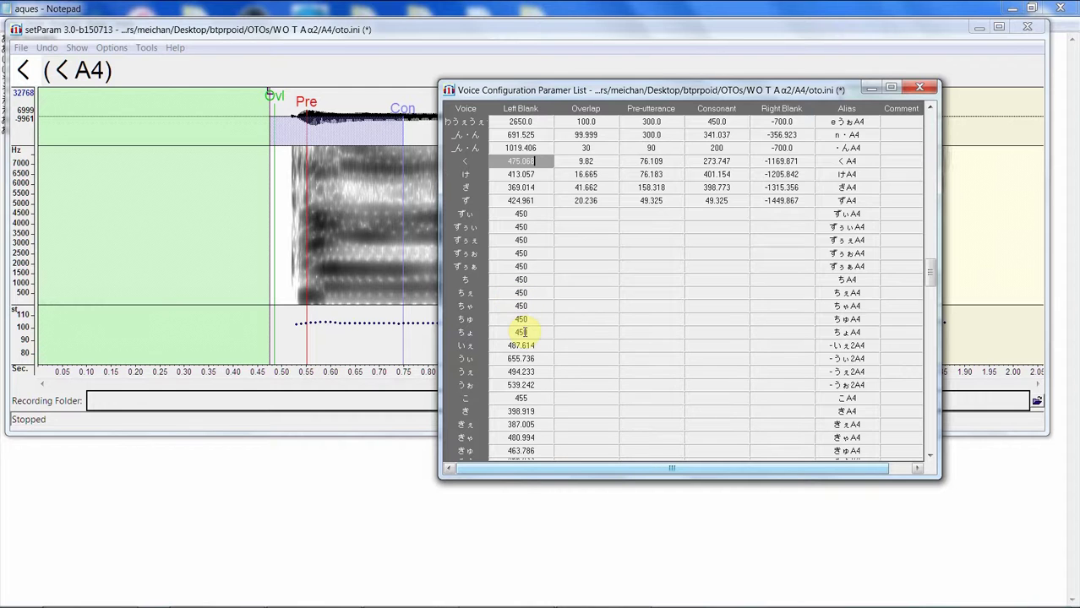
{"action": "scroll", "coordinate": [524, 332], "scroll_direction": "down", "scroll_amount": 1}
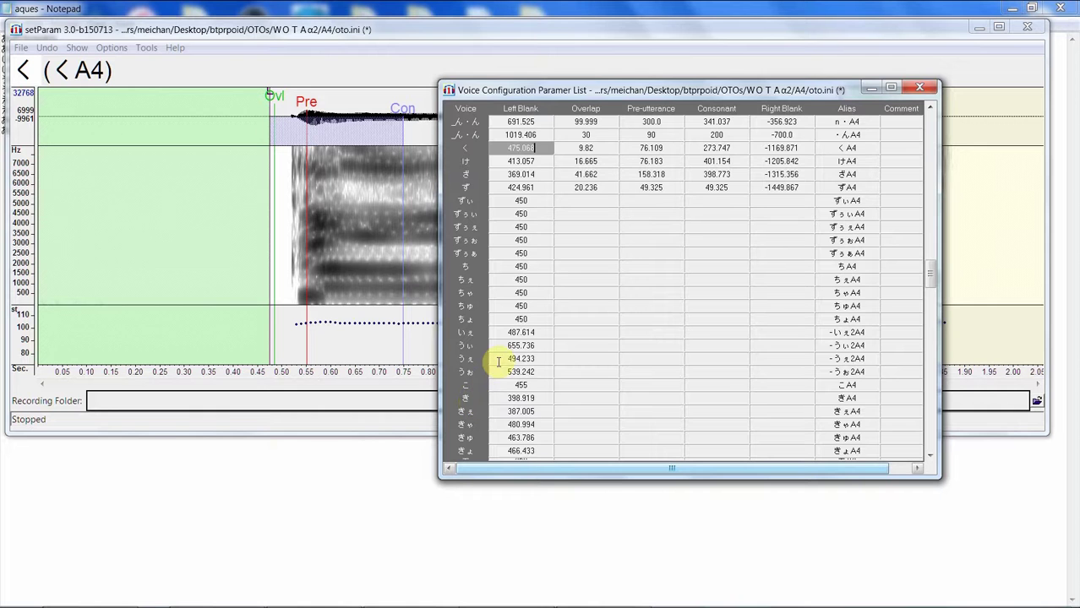
{"action": "scroll", "coordinate": [497, 365], "scroll_direction": "down", "scroll_amount": 1}
{"action": "scroll", "coordinate": [501, 363], "scroll_direction": "down", "scroll_amount": 1}
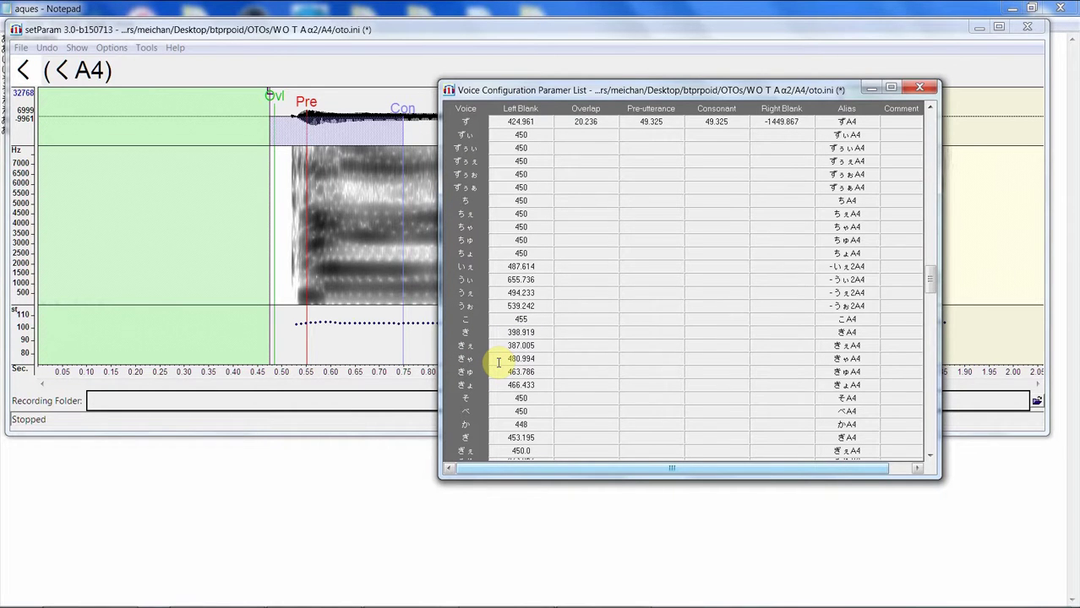
{"action": "scroll", "coordinate": [547, 326], "scroll_direction": "up", "scroll_amount": 3}
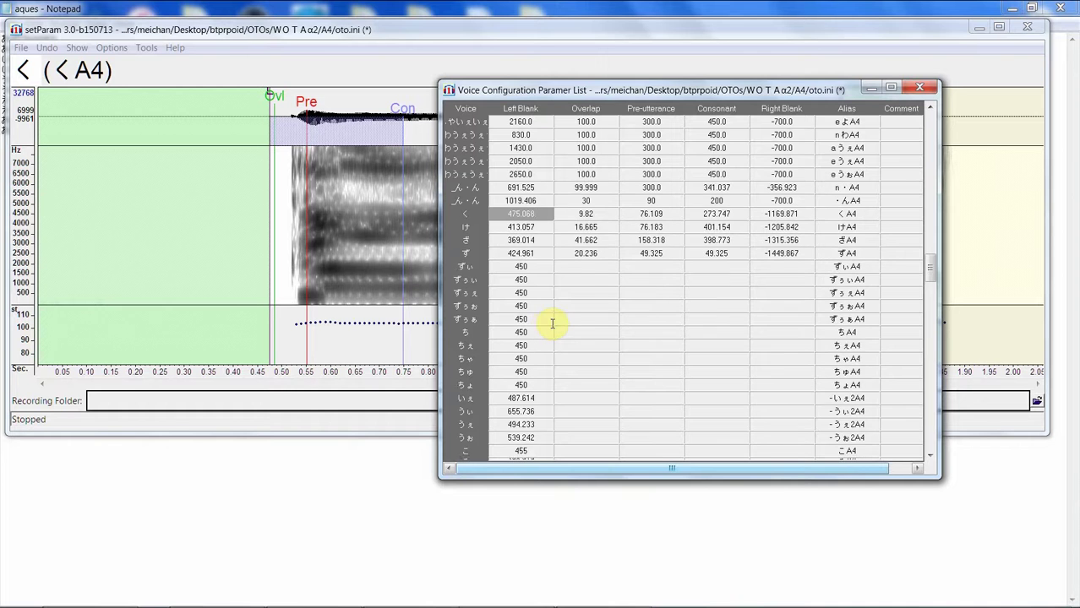
{"action": "scroll", "coordinate": [553, 324], "scroll_direction": "up", "scroll_amount": 3}
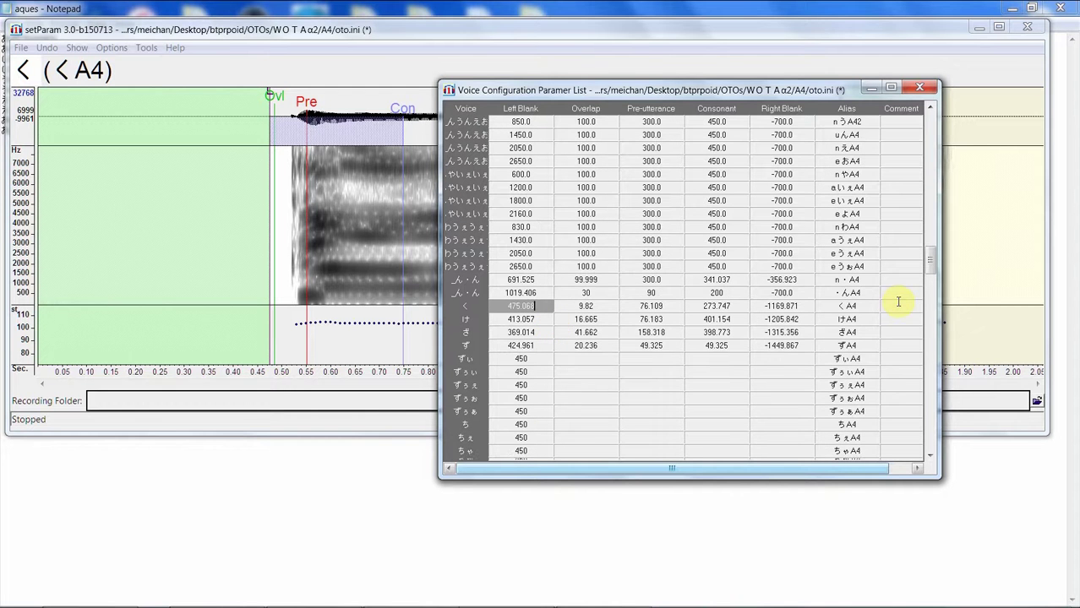
{"action": "left_click_drag", "start_coordinate": [936, 266], "coordinate": [926, 283]}
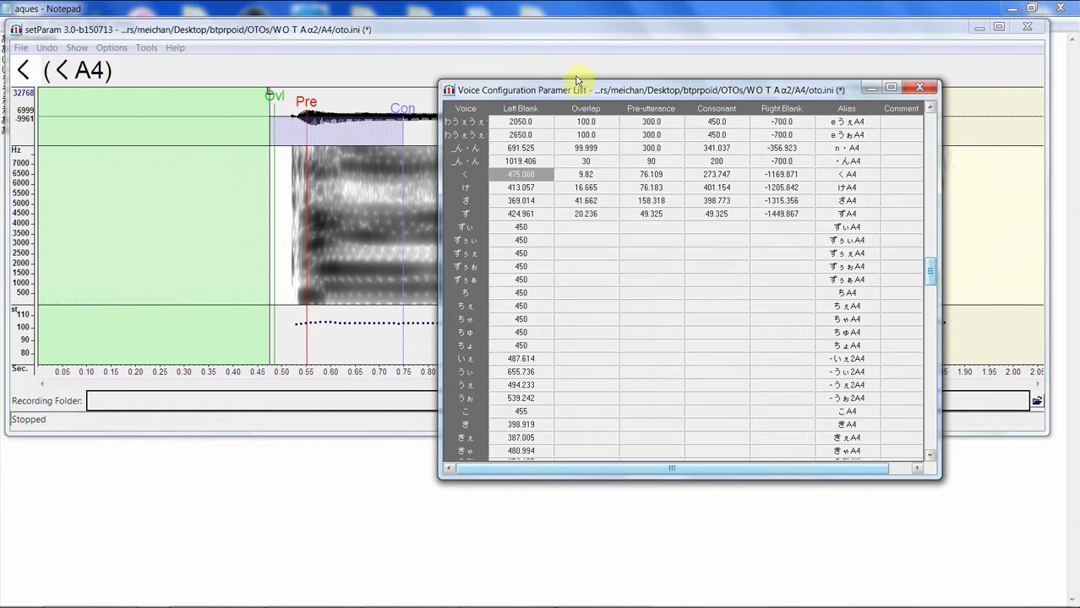
- Return to the waveform view and review the marker positions of く, け and ざ
{"action": "left_click", "coordinate": [557, 36]}
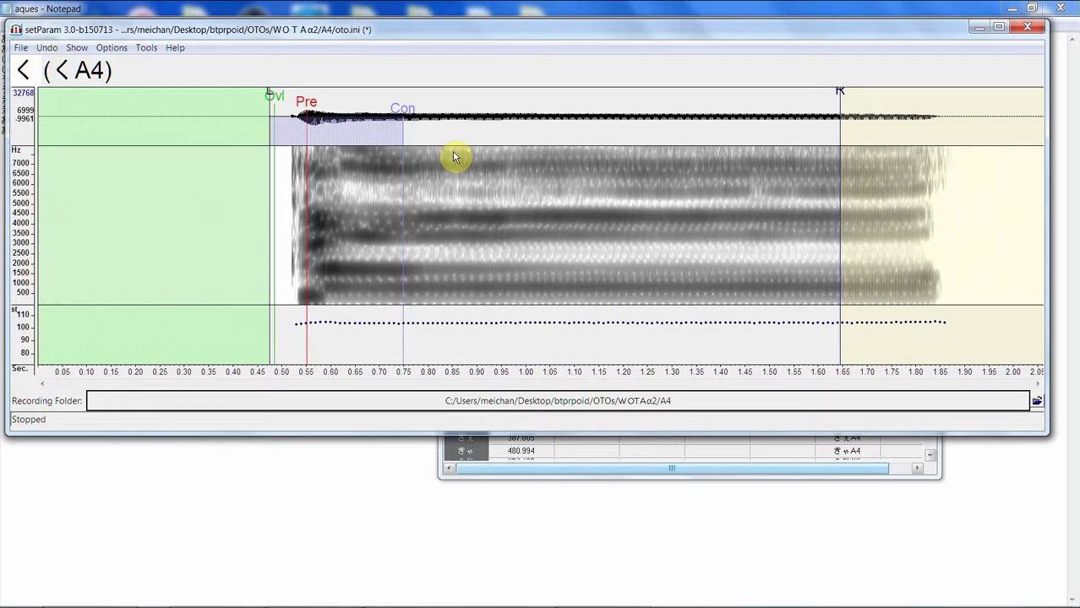
{"action": "scroll", "coordinate": [455, 156], "scroll_direction": "up", "scroll_amount": 1}
{"action": "scroll", "coordinate": [456, 157], "scroll_direction": "down", "scroll_amount": 1}
{"action": "scroll", "coordinate": [453, 156], "scroll_direction": "down", "scroll_amount": 3}
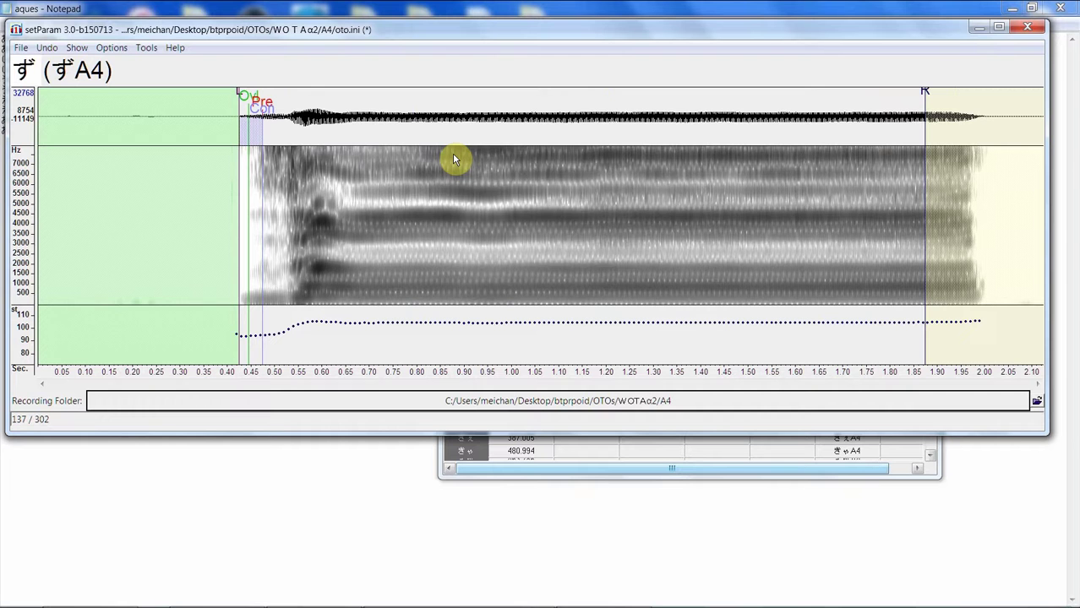
{"action": "scroll", "coordinate": [454, 158], "scroll_direction": "up", "scroll_amount": 3}
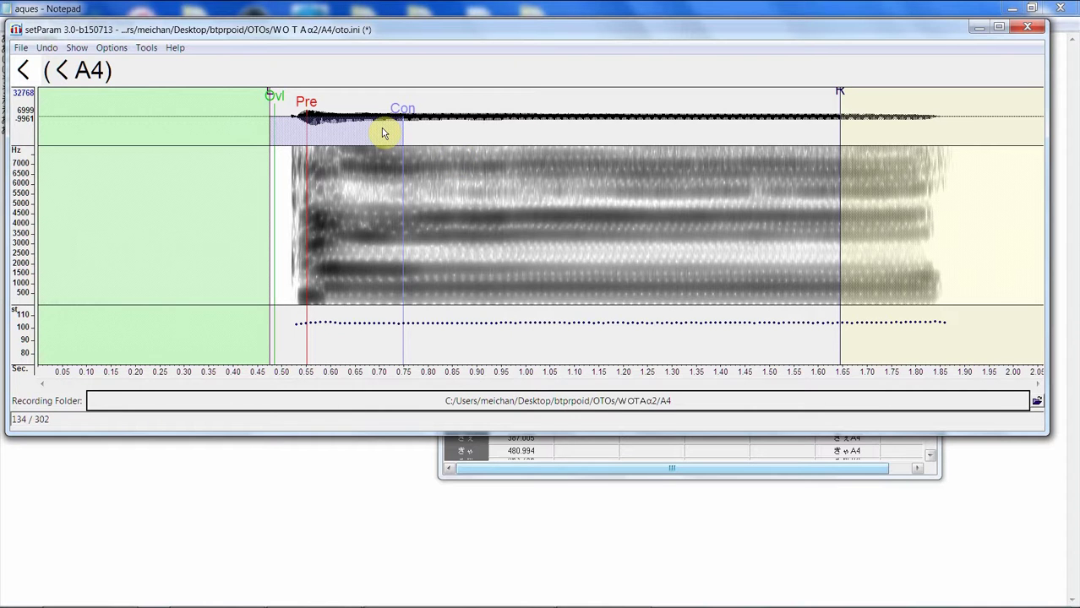
{"action": "scroll", "coordinate": [385, 132], "scroll_direction": "down", "scroll_amount": 1}
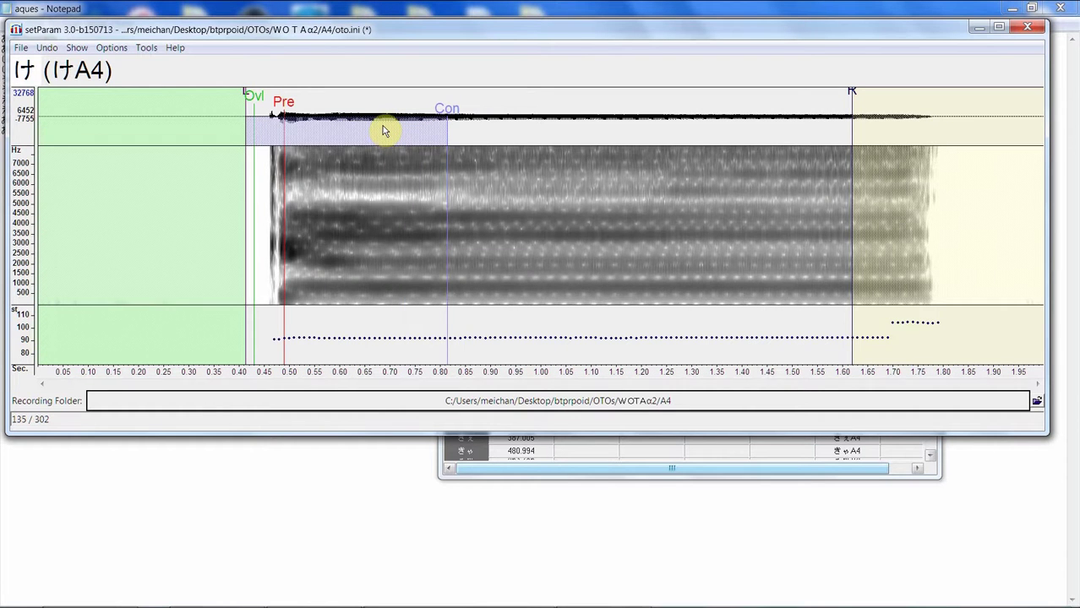
{"action": "scroll", "coordinate": [385, 131], "scroll_direction": "down", "scroll_amount": 1}
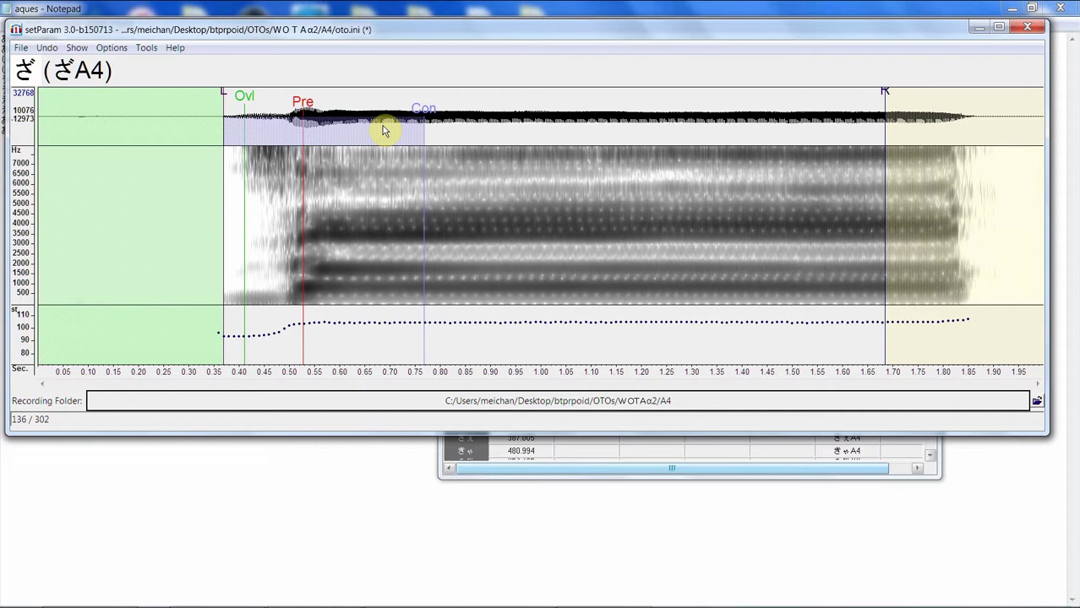
- Place the markers of ず: left blank at about 0.43 s, overlap 0.455 s, preutterance 0.55 s and consonant 0.805 s
{"action": "scroll", "coordinate": [385, 129], "scroll_direction": "down", "scroll_amount": 1}
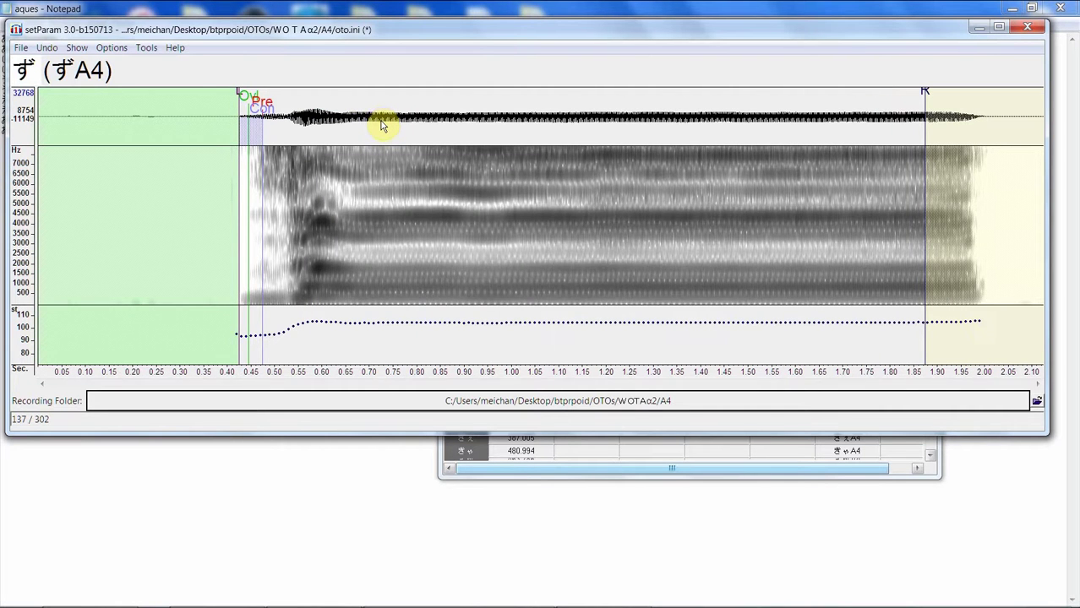
{"action": "left_click", "coordinate": [278, 139]}
{"action": "left_click_drag", "start_coordinate": [240, 135], "coordinate": [252, 131]}
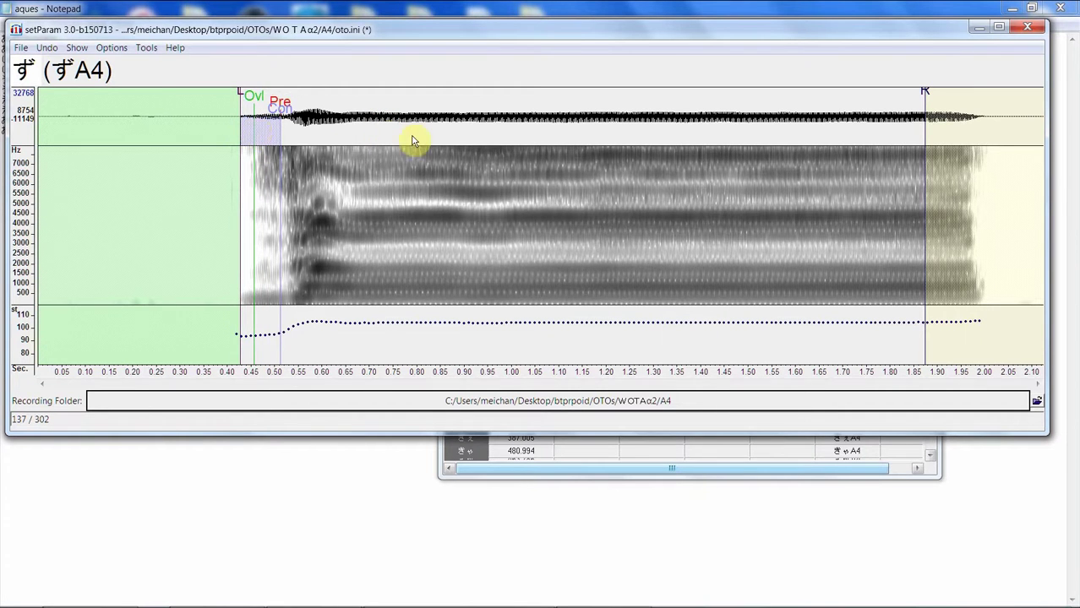
{"action": "mouse_move", "coordinate": [415, 139]}
{"action": "left_mouse_down"}
{"action": "mouse_move", "coordinate": [434, 138]}
{"action": "mouse_move", "coordinate": [419, 142]}
{"action": "left_mouse_up"}
{"action": "mouse_move", "coordinate": [280, 139]}
{"action": "left_mouse_down"}
{"action": "mouse_move", "coordinate": [331, 138]}
{"action": "mouse_move", "coordinate": [298, 138]}
{"action": "left_mouse_up"}
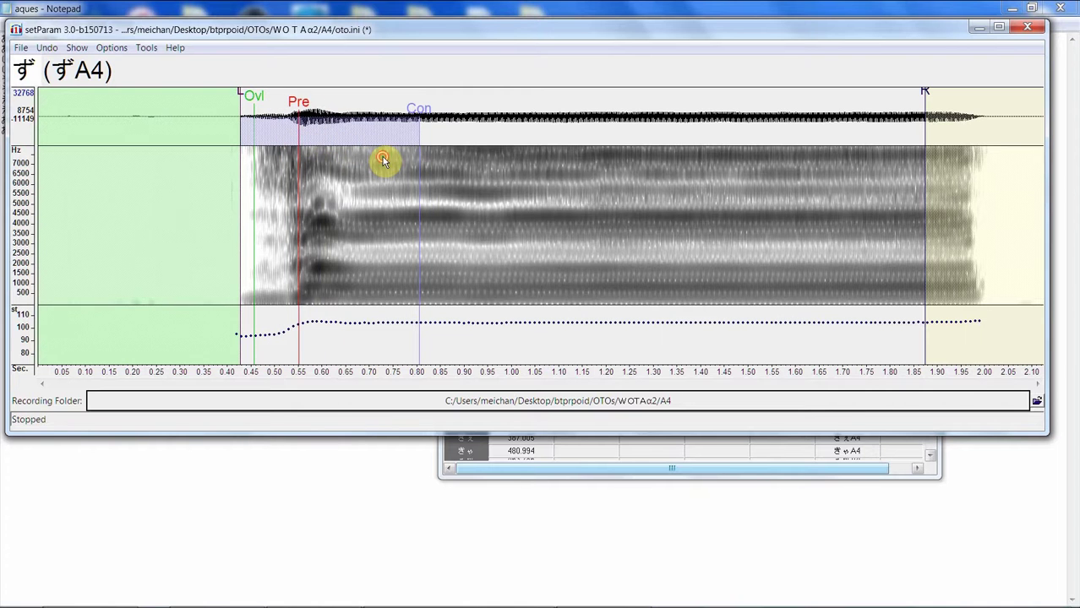
- Extend the consonant marker of ず to about 0.92 s and set its right blank at about 1.82 s
{"action": "mouse_move", "coordinate": [297, 125]}
{"action": "left_mouse_down"}
{"action": "mouse_move", "coordinate": [327, 145]}
{"action": "mouse_move", "coordinate": [301, 182]}
{"action": "left_mouse_up"}
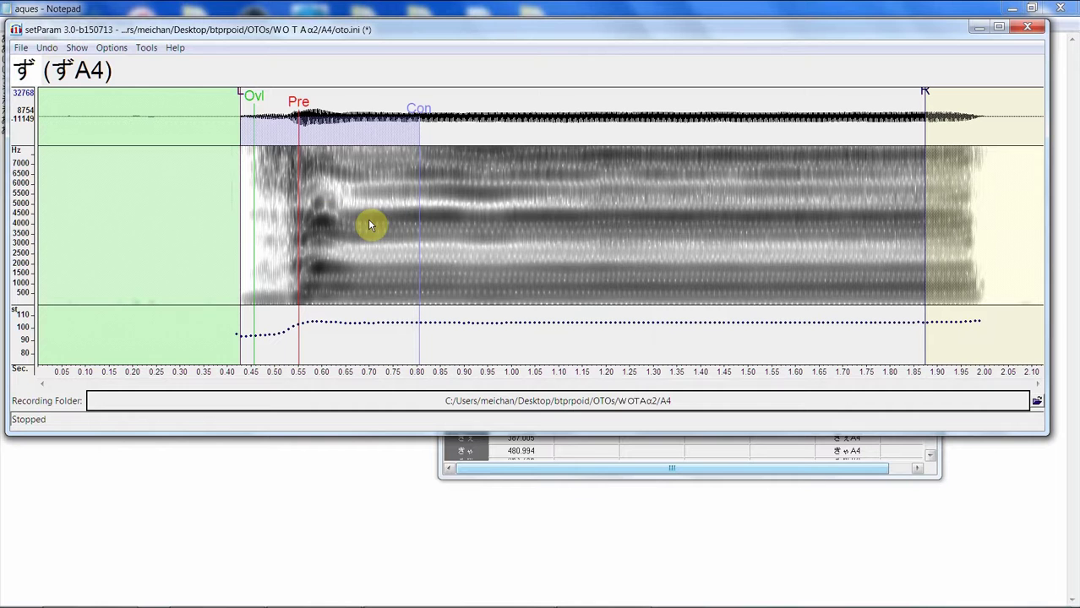
{"action": "mouse_move", "coordinate": [241, 200]}
{"action": "left_mouse_down"}
{"action": "mouse_move", "coordinate": [272, 173]}
{"action": "mouse_move", "coordinate": [255, 189]}
{"action": "left_mouse_up"}
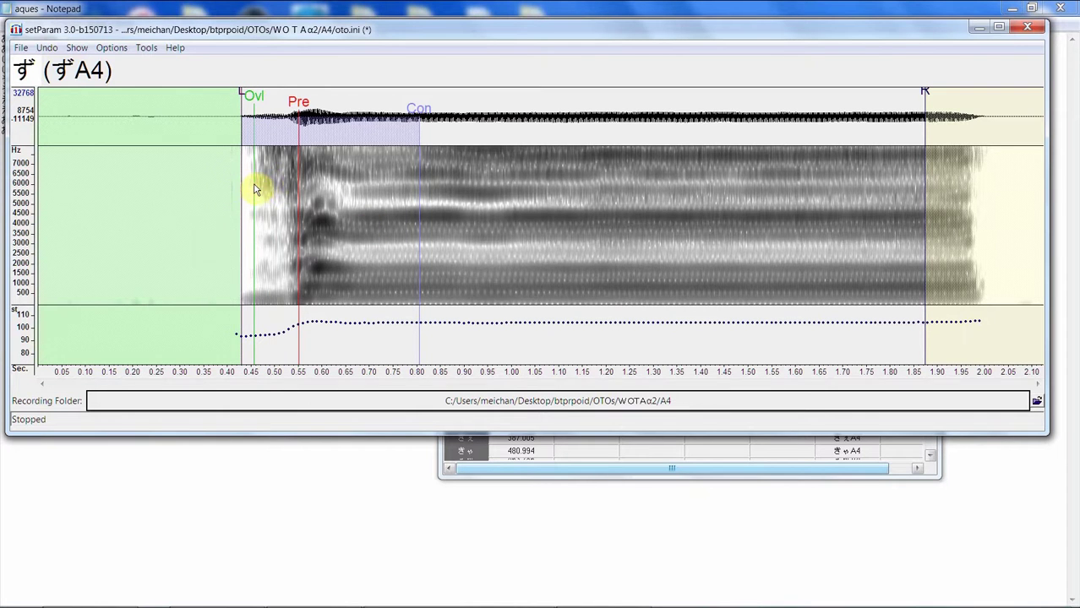
{"action": "mouse_move", "coordinate": [554, 241]}
{"action": "left_mouse_down"}
{"action": "mouse_move", "coordinate": [795, 198]}
{"action": "mouse_move", "coordinate": [395, 221]}
{"action": "mouse_move", "coordinate": [474, 186]}
{"action": "left_mouse_up"}
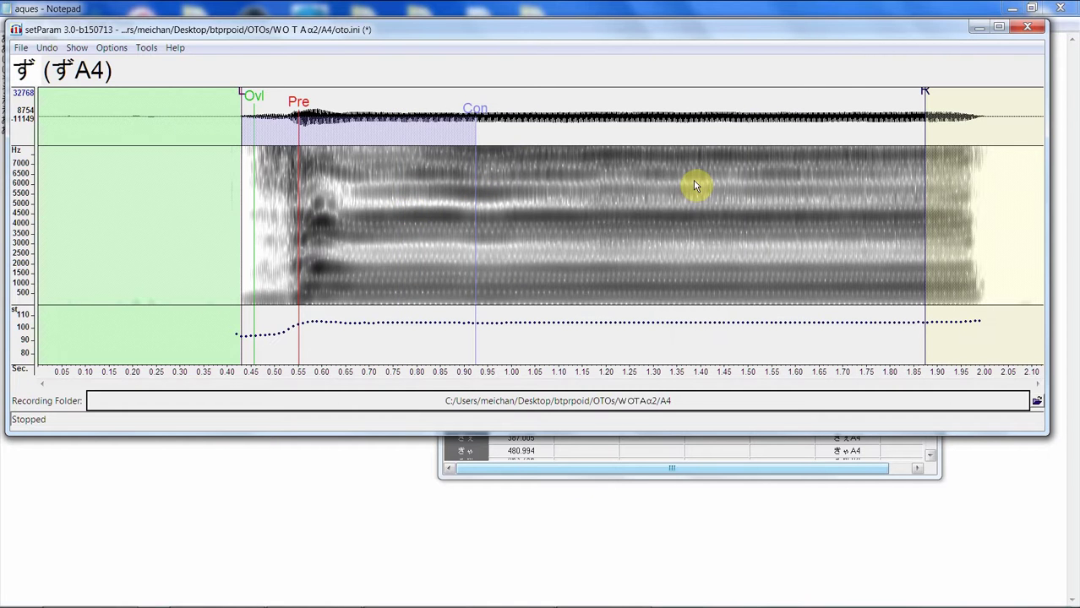
{"action": "left_click_drag", "start_coordinate": [845, 157], "coordinate": [899, 164]}
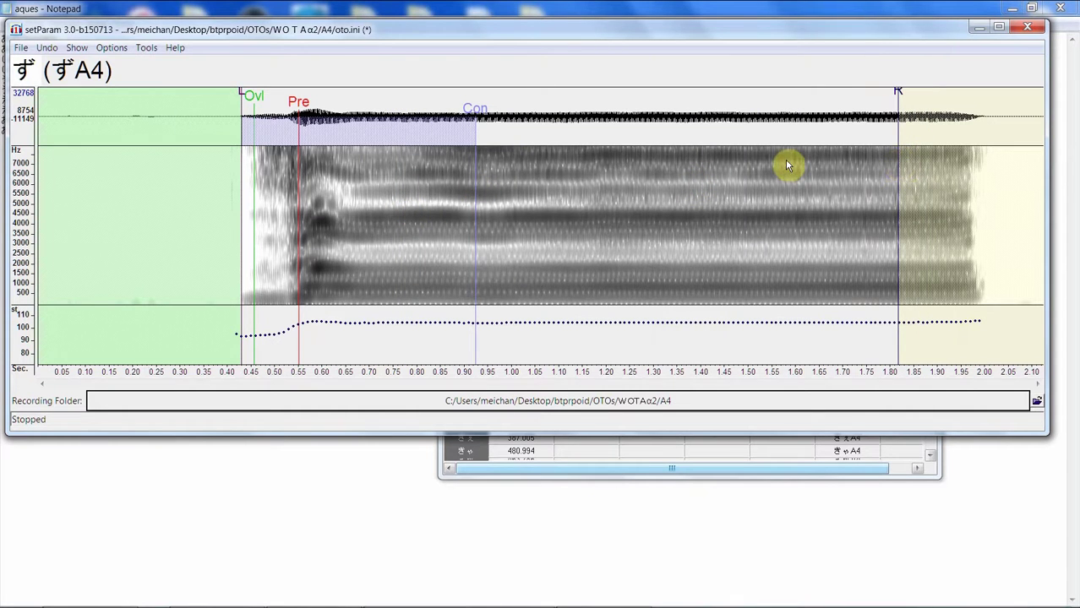
- Place the markers of ずぃ: left blank at about 0.39 s, overlap 0.42 s, preutterance 0.51 s, consonant 0.83 s and right blank 1.40 s
{"action": "key", "text": "Down"}
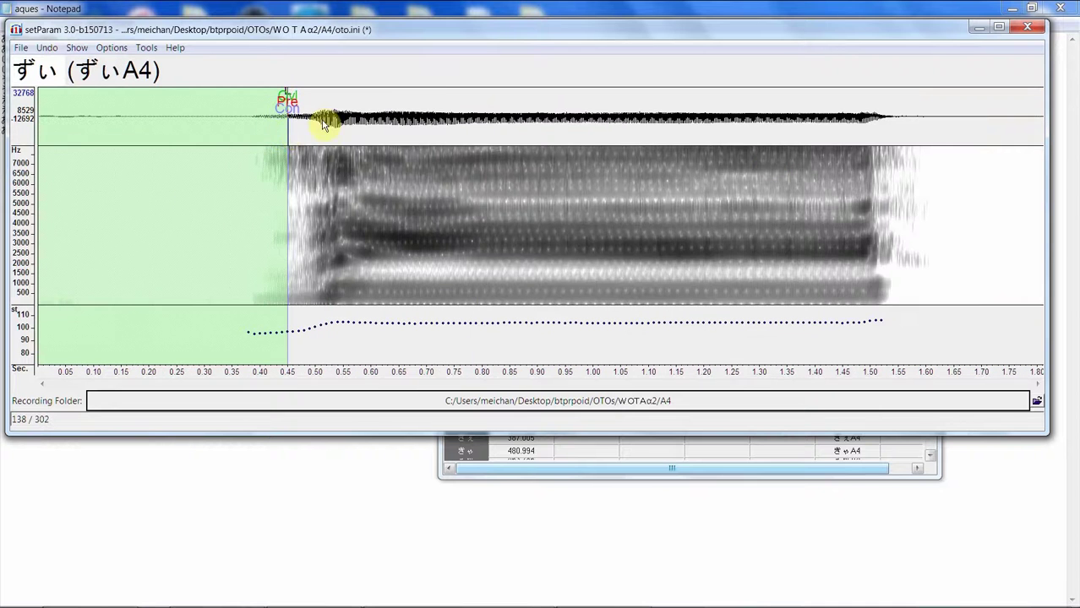
{"action": "mouse_move", "coordinate": [277, 139]}
{"action": "left_mouse_down"}
{"action": "mouse_move", "coordinate": [258, 145]}
{"action": "mouse_move", "coordinate": [355, 137]}
{"action": "mouse_move", "coordinate": [386, 120]}
{"action": "mouse_move", "coordinate": [326, 118]}
{"action": "mouse_move", "coordinate": [342, 134]}
{"action": "left_mouse_up"}
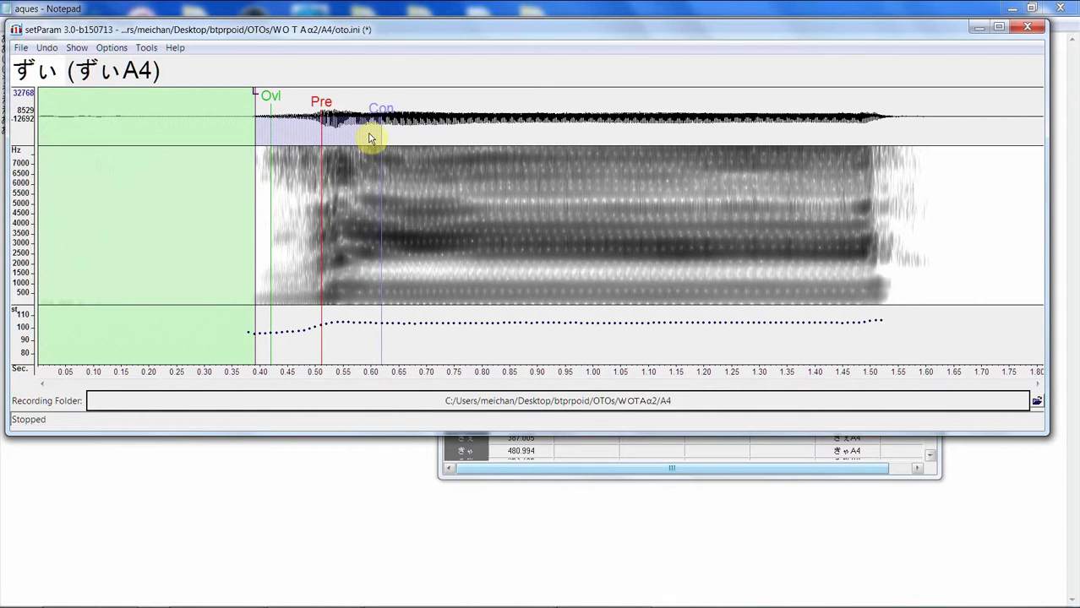
{"action": "left_click_drag", "start_coordinate": [369, 137], "coordinate": [499, 109]}
{"action": "left_click_drag", "start_coordinate": [842, 119], "coordinate": [816, 132]}
- Place the markers of ずぅぃ: left blank at about 0.365 s, overlap 0.39 s, preutterance 0.55 s, consonant 0.78 s and right blank 1.60 s
{"action": "key", "text": "Down"}
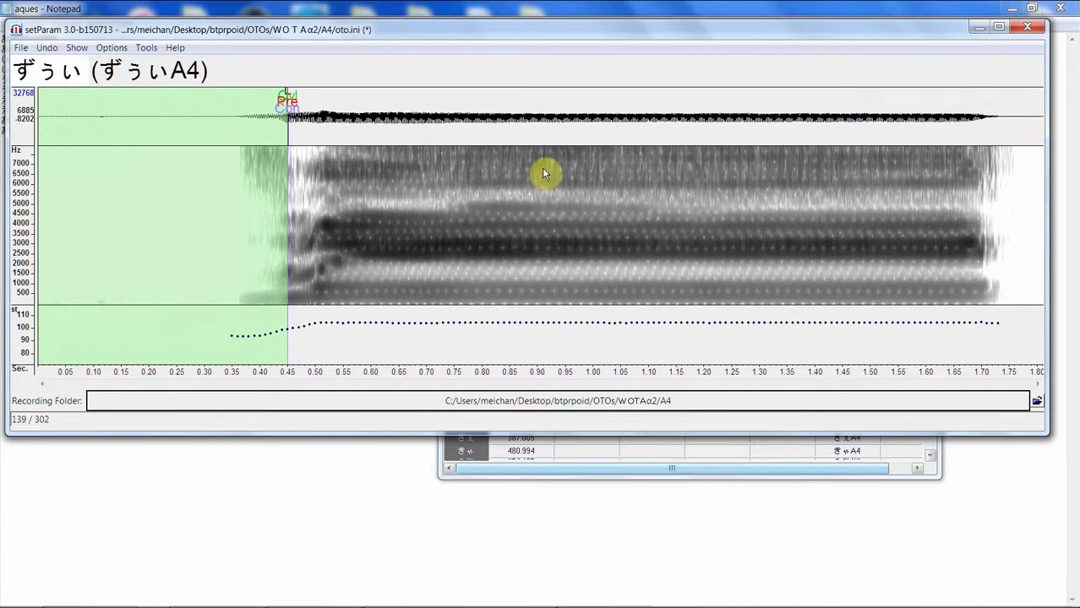
{"action": "mouse_move", "coordinate": [265, 132]}
{"action": "left_mouse_down"}
{"action": "mouse_move", "coordinate": [237, 136]}
{"action": "mouse_move", "coordinate": [378, 125]}
{"action": "mouse_move", "coordinate": [368, 129]}
{"action": "left_mouse_up"}
{"action": "left_click", "coordinate": [253, 135]}
{"action": "left_click_drag", "start_coordinate": [288, 118], "coordinate": [321, 117]}
{"action": "left_click", "coordinate": [352, 118]}
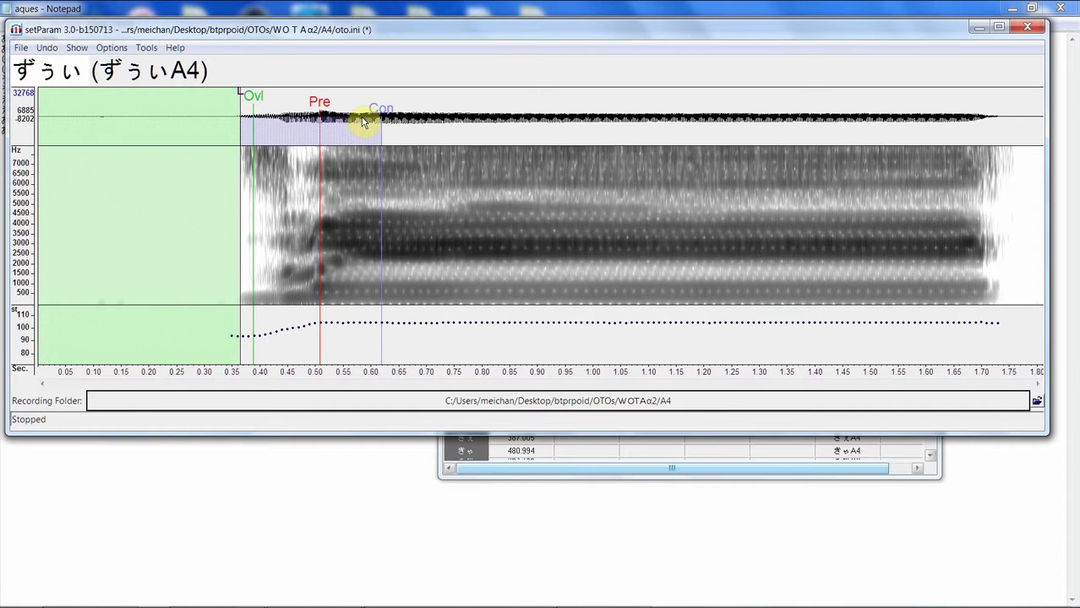
{"action": "left_click_drag", "start_coordinate": [321, 118], "coordinate": [344, 123]}
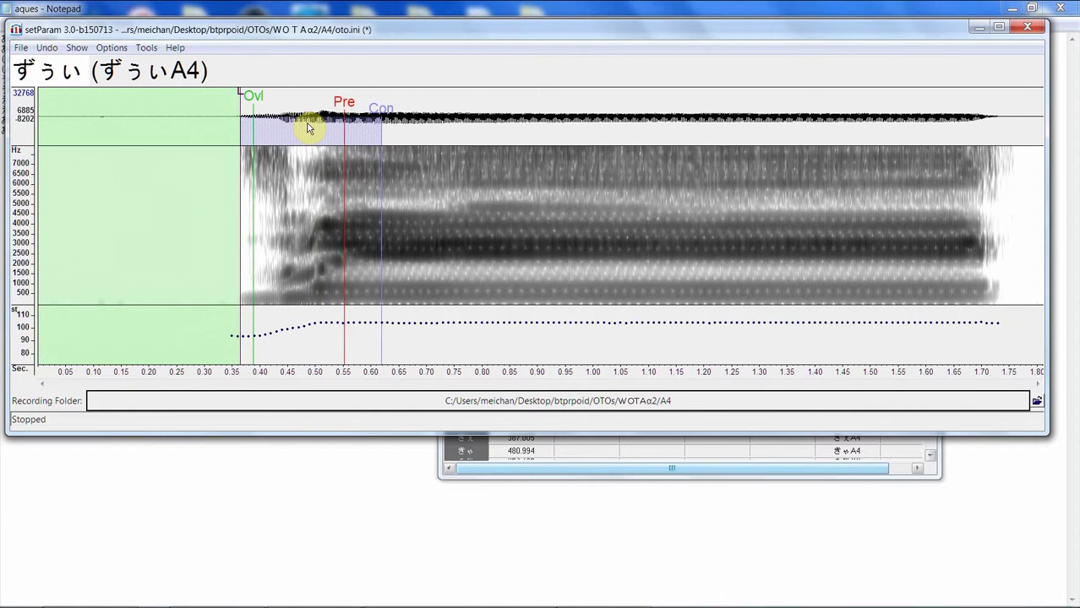
{"action": "left_click_drag", "start_coordinate": [377, 116], "coordinate": [478, 118]}
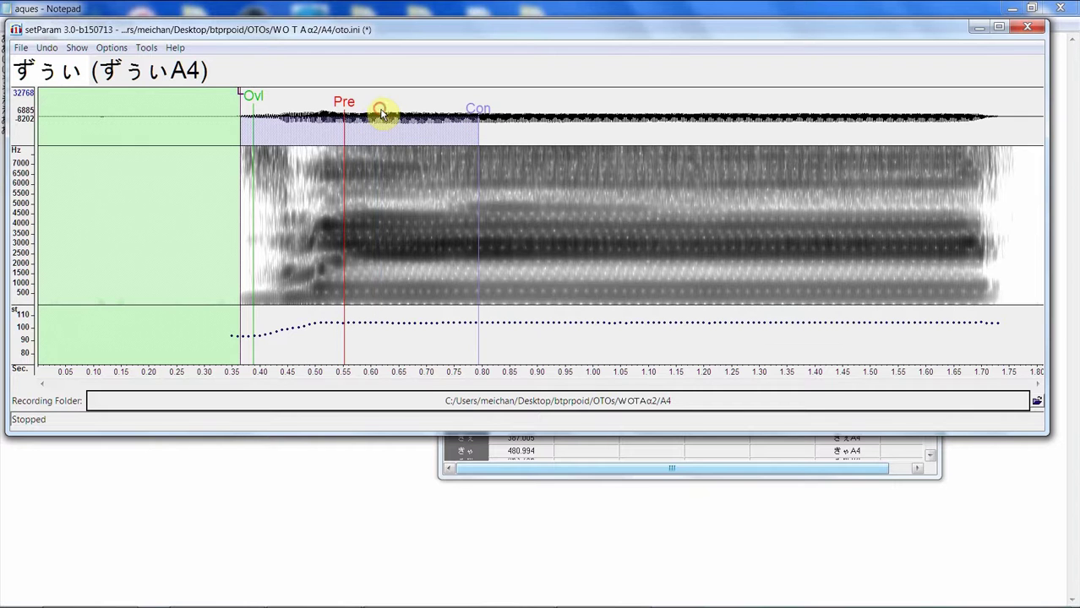
{"action": "mouse_move", "coordinate": [947, 144]}
{"action": "left_mouse_down"}
{"action": "mouse_move", "coordinate": [484, 181]}
{"action": "mouse_move", "coordinate": [470, 191]}
{"action": "left_mouse_up"}
{"action": "mouse_move", "coordinate": [788, 173]}
{"action": "left_mouse_down"}
{"action": "mouse_move", "coordinate": [959, 161]}
{"action": "mouse_move", "coordinate": [927, 163]}
{"action": "left_mouse_up"}
- Place the markers of ずぅぇ: left blank at about 0.42 s, overlap 0.44 s, preutterance 0.64 s, consonant 0.78 s and right blank 1.63 s
{"action": "key", "text": "Down"}
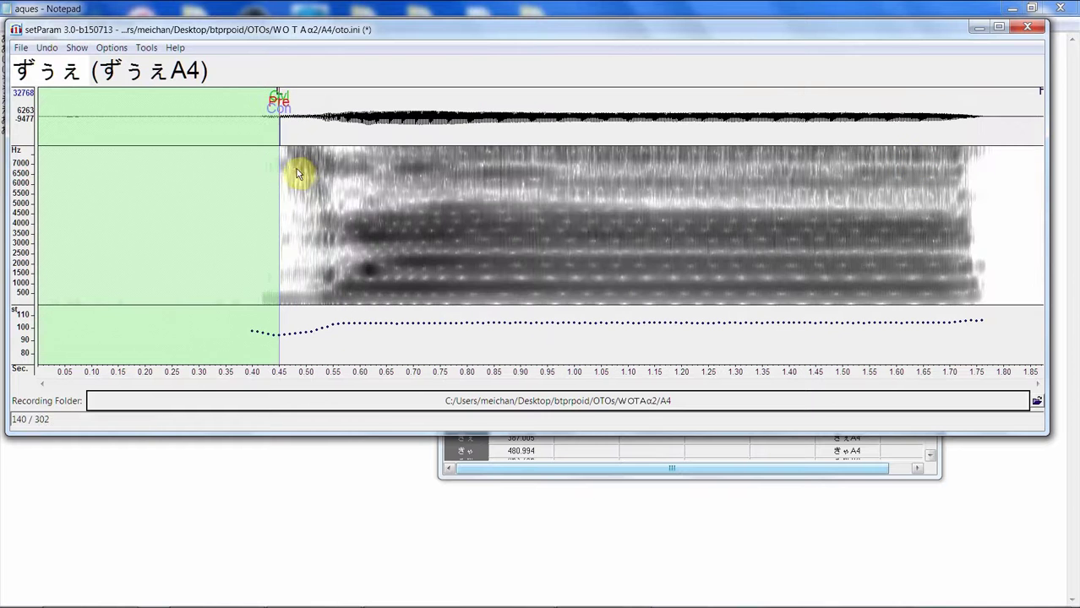
{"action": "mouse_move", "coordinate": [255, 159]}
{"action": "left_mouse_down"}
{"action": "mouse_move", "coordinate": [428, 137]}
{"action": "mouse_move", "coordinate": [380, 137]}
{"action": "left_mouse_up"}
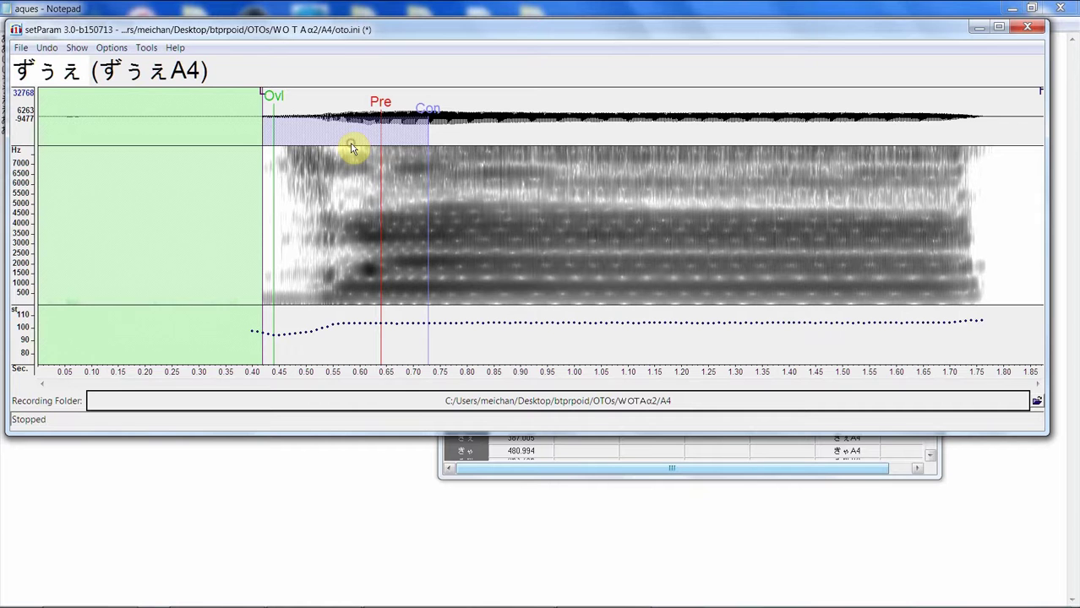
{"action": "left_click_drag", "start_coordinate": [489, 162], "coordinate": [458, 169]}
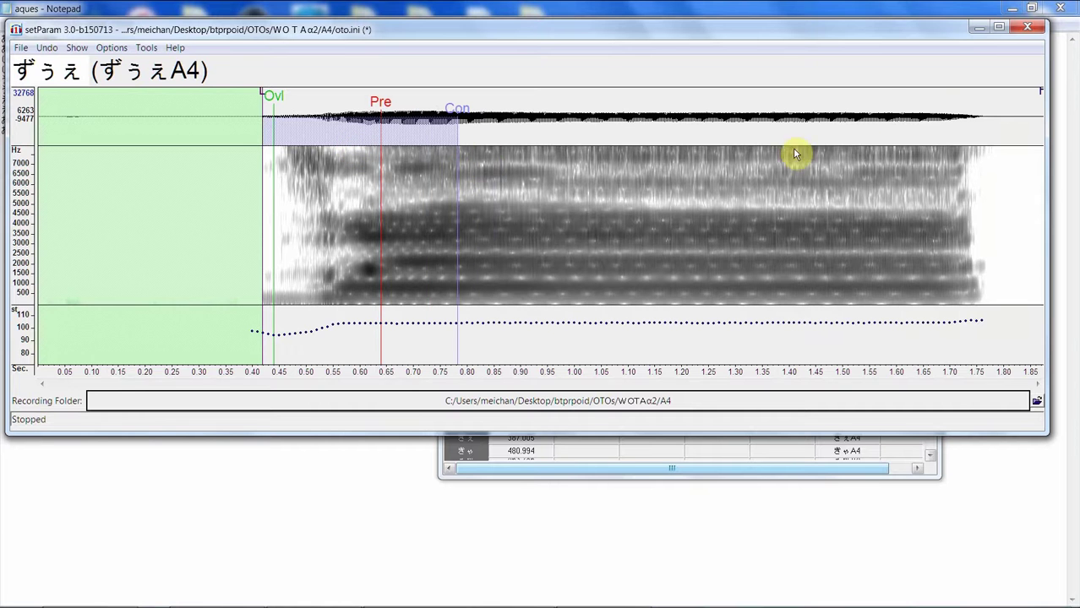
{"action": "mouse_move", "coordinate": [849, 148]}
{"action": "left_mouse_down"}
{"action": "mouse_move", "coordinate": [919, 144]}
{"action": "mouse_move", "coordinate": [914, 153]}
{"action": "left_mouse_up"}
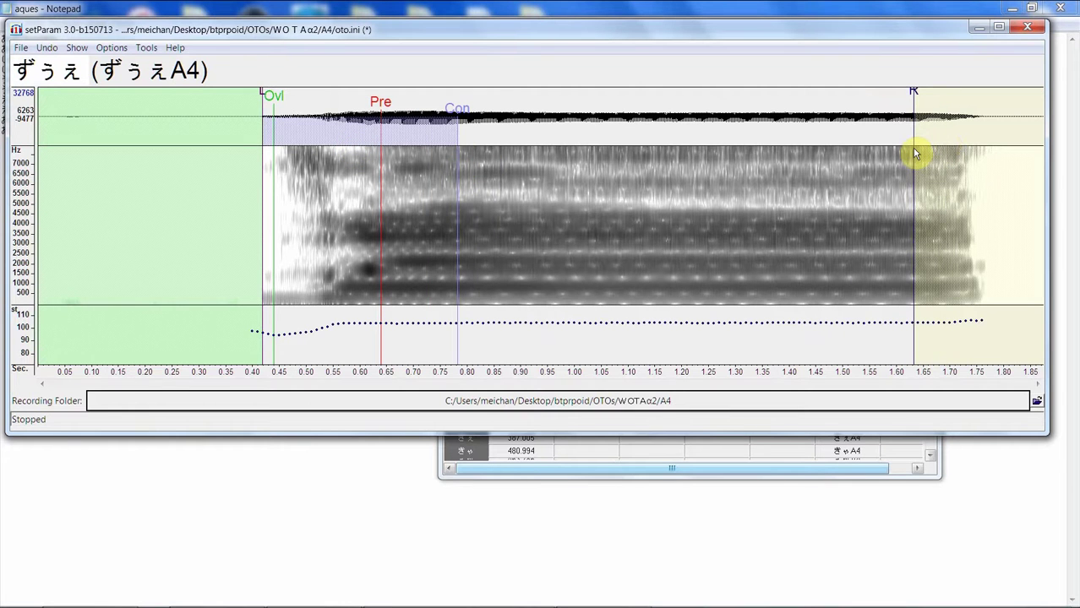
- Place the left blank of ずぅぉ at about 0.385 s, its overlap at 0.41 s and its consonant marker at 0.80 s
{"action": "key", "text": "Down"}
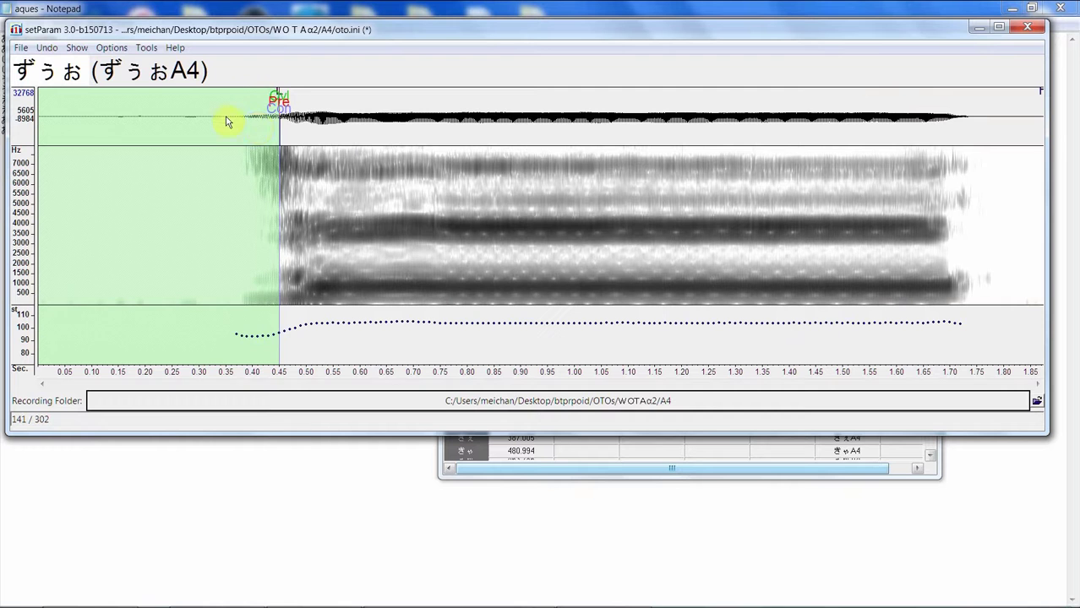
{"action": "left_click", "coordinate": [244, 125]}
{"action": "left_click", "coordinate": [258, 126]}
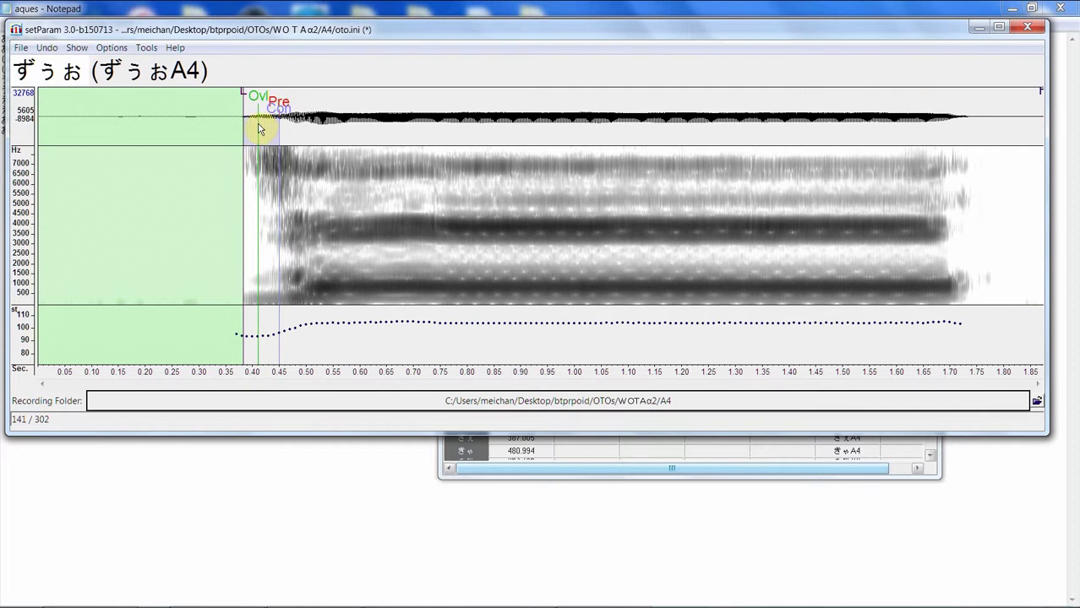
{"action": "left_click", "coordinate": [254, 126]}
{"action": "left_click", "coordinate": [279, 125]}
{"action": "mouse_move", "coordinate": [385, 128]}
{"action": "left_mouse_down"}
{"action": "mouse_move", "coordinate": [489, 121]}
{"action": "mouse_move", "coordinate": [468, 127]}
{"action": "left_mouse_up"}
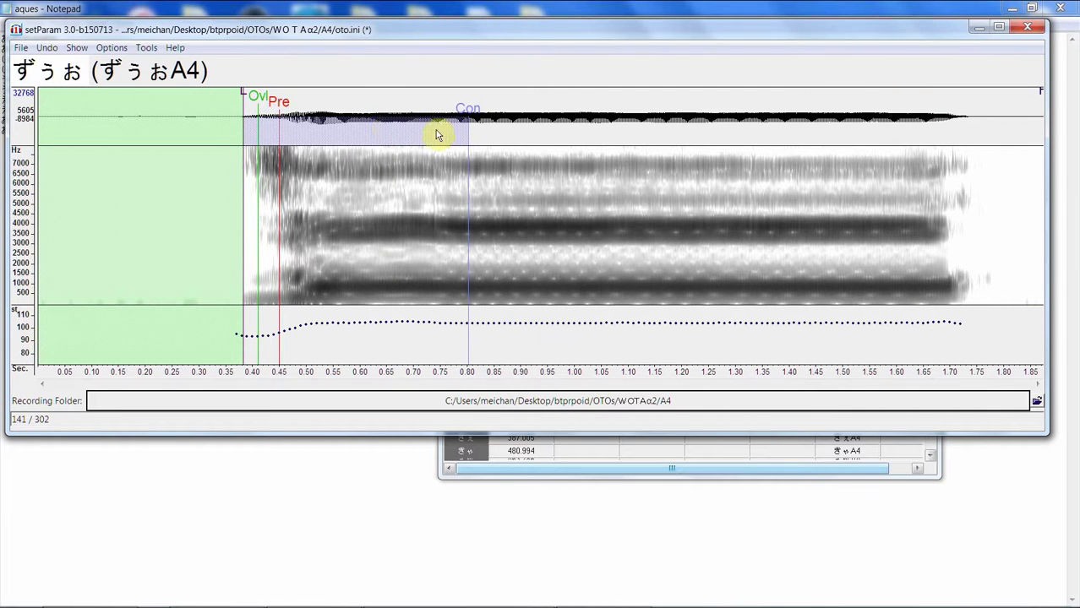
- Set the preutterance of ずぅぉ to about 0.54 s, its consonant marker to 0.78 s and its right blank to 1.57 s
{"action": "left_click", "coordinate": [338, 148]}
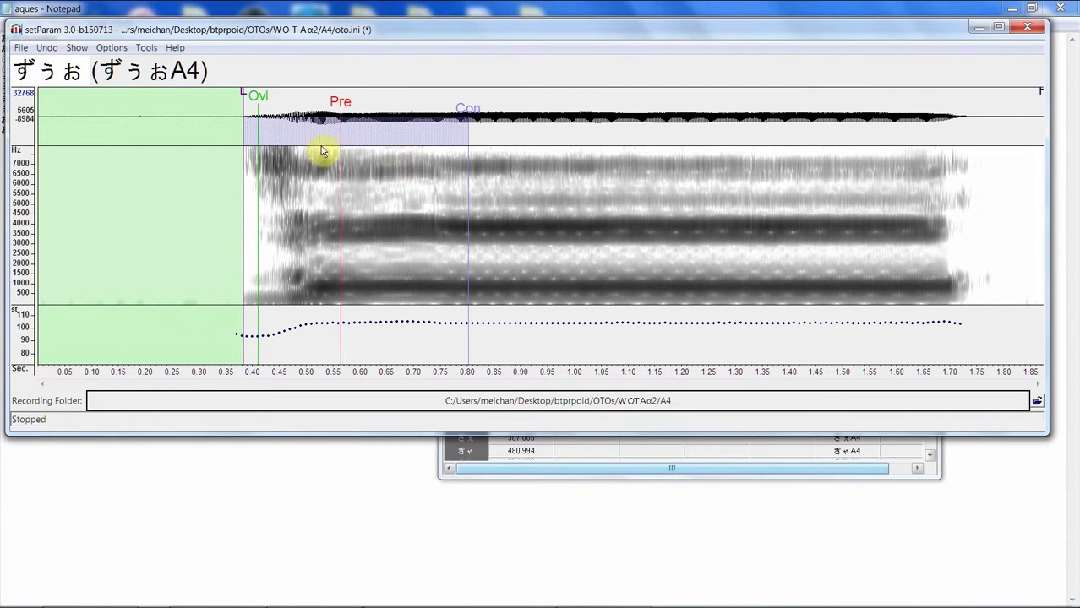
{"action": "left_click", "coordinate": [324, 148]}
{"action": "left_click", "coordinate": [322, 127]}
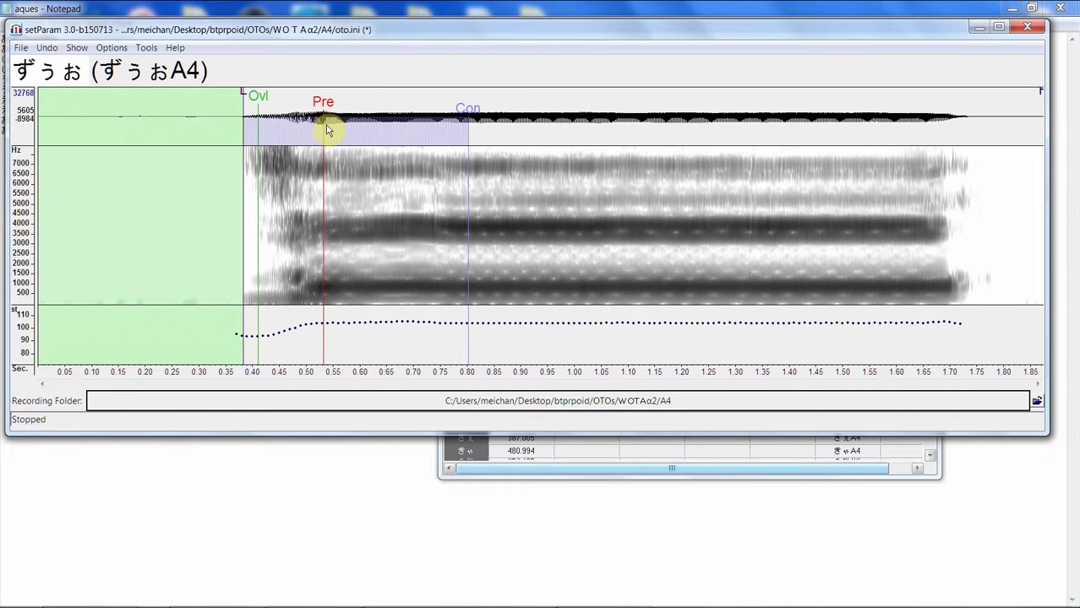
{"action": "left_click", "coordinate": [327, 127]}
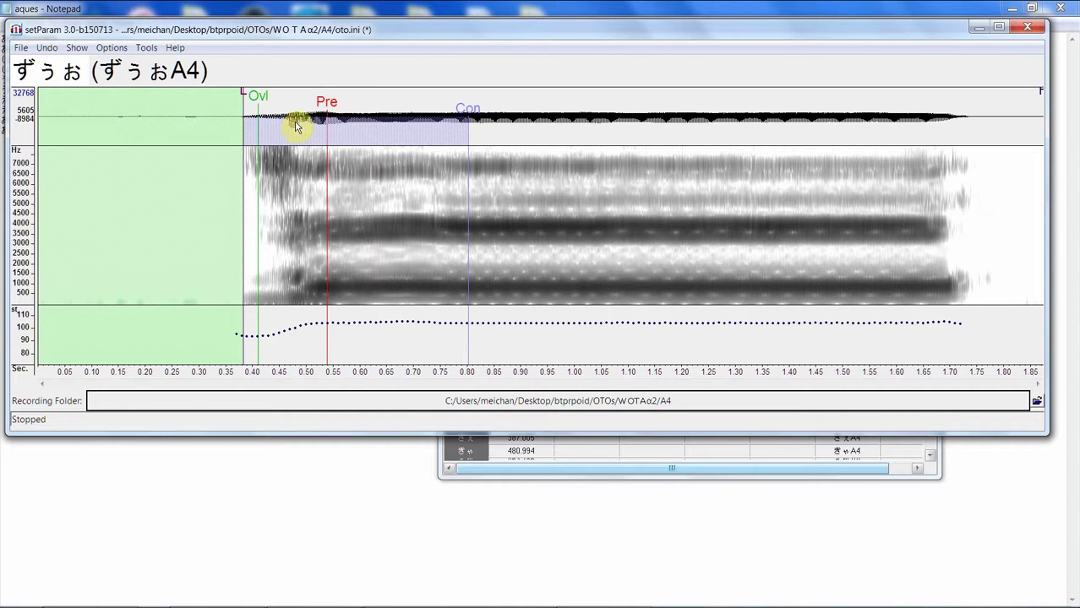
{"action": "mouse_move", "coordinate": [722, 133]}
{"action": "left_mouse_down"}
{"action": "mouse_move", "coordinate": [856, 113]}
{"action": "mouse_move", "coordinate": [410, 125]}
{"action": "mouse_move", "coordinate": [458, 107]}
{"action": "left_mouse_up"}
{"action": "left_click_drag", "start_coordinate": [860, 91], "coordinate": [882, 95]}
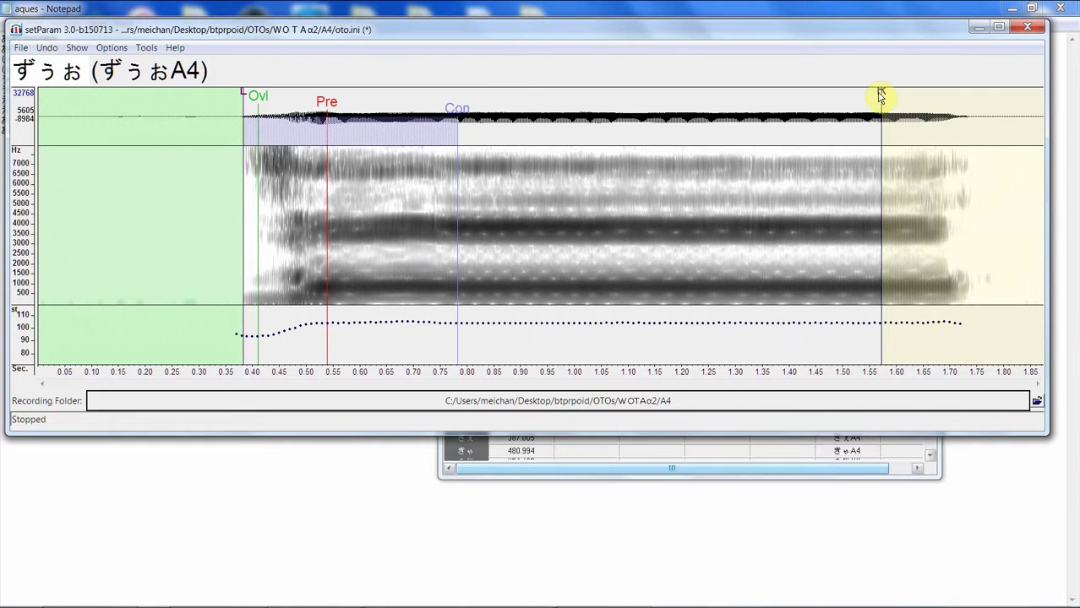
- Place the markers of ずぅぁ: left blank at about 0.36 s, overlap 0.39 s, preutterance 0.52 s and consonant 0.66 s
{"action": "key", "text": "Down"}
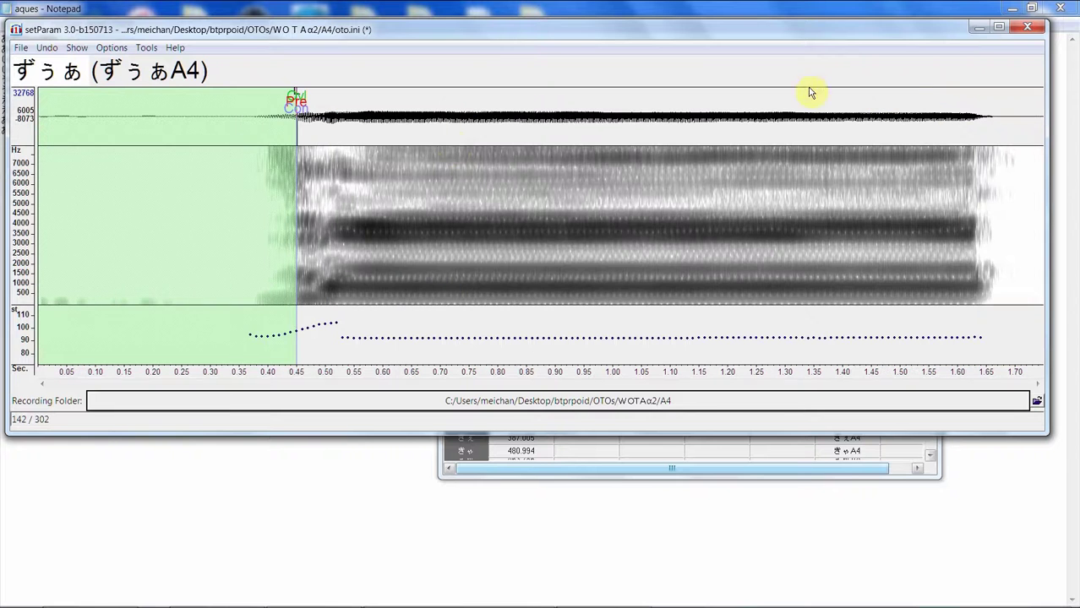
{"action": "left_click_drag", "start_coordinate": [266, 135], "coordinate": [243, 130]}
{"action": "left_click", "coordinate": [264, 126]}
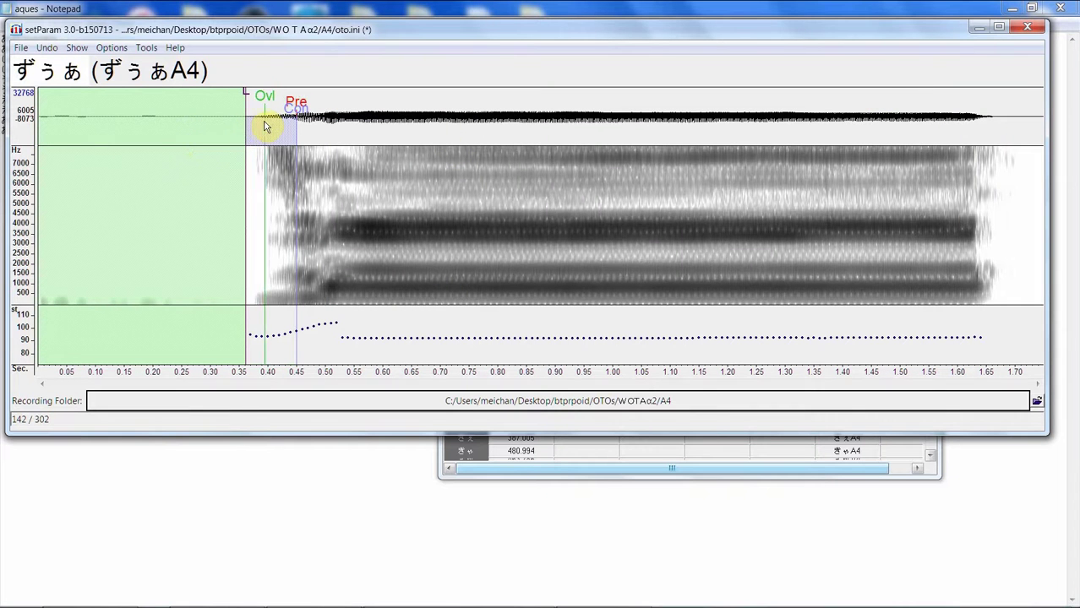
{"action": "left_click", "coordinate": [262, 123]}
{"action": "left_click_drag", "start_coordinate": [314, 126], "coordinate": [414, 127]}
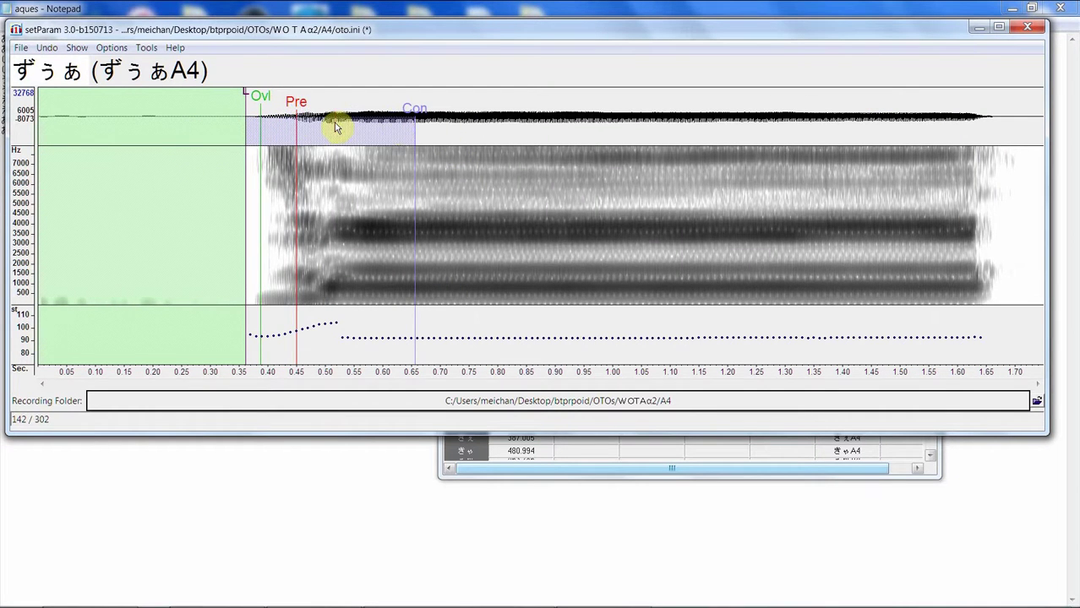
{"action": "left_click", "coordinate": [335, 125]}
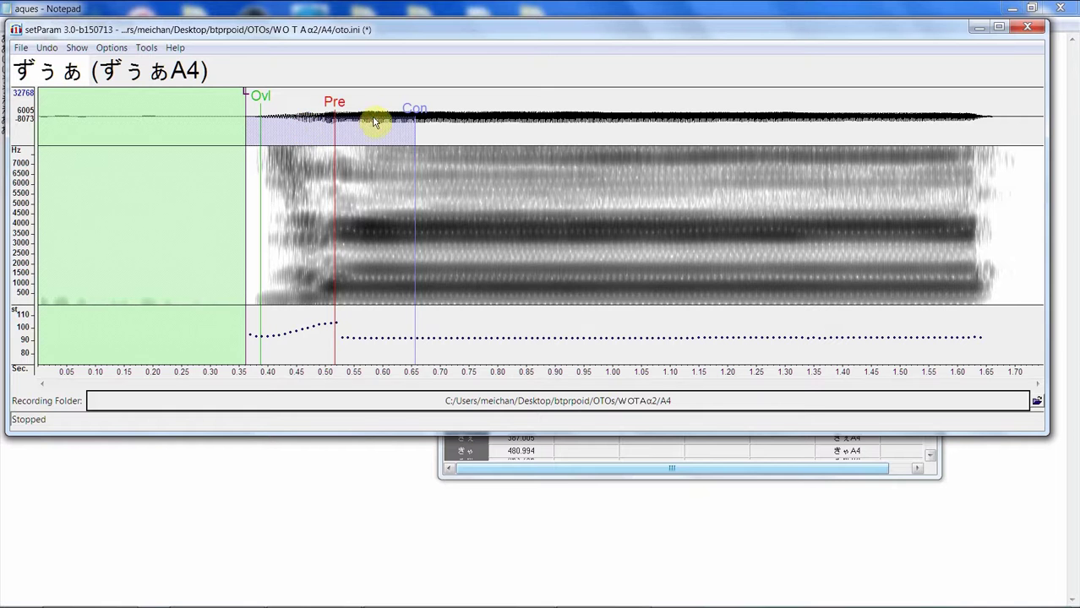
- Adjust ずぅぁ to left blank about 0.38 s, overlap 0.43 s, preutterance 0.55 s and consonant 0.72 s, and set its right blank at 1.51 s
{"action": "mouse_move", "coordinate": [370, 118]}
{"action": "left_mouse_down"}
{"action": "mouse_move", "coordinate": [345, 128]}
{"action": "mouse_move", "coordinate": [372, 112]}
{"action": "mouse_move", "coordinate": [358, 118]}
{"action": "left_mouse_up"}
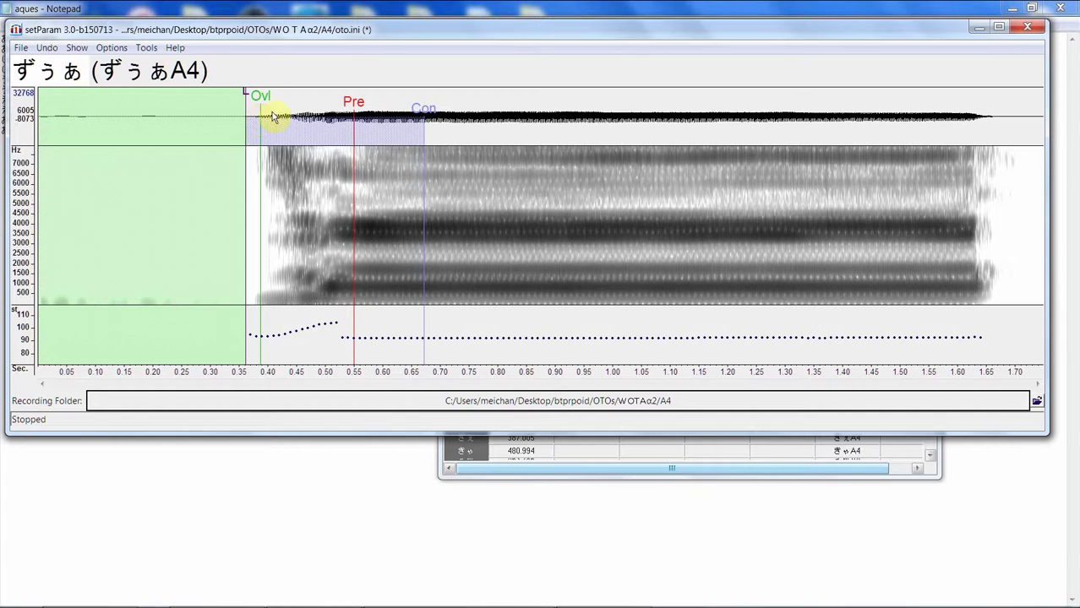
{"action": "mouse_move", "coordinate": [272, 109]}
{"action": "left_mouse_down"}
{"action": "mouse_move", "coordinate": [254, 127]}
{"action": "mouse_move", "coordinate": [285, 119]}
{"action": "mouse_move", "coordinate": [286, 130]}
{"action": "left_mouse_up"}
{"action": "mouse_move", "coordinate": [423, 114]}
{"action": "left_mouse_down"}
{"action": "mouse_move", "coordinate": [512, 110]}
{"action": "mouse_move", "coordinate": [452, 120]}
{"action": "left_mouse_up"}
{"action": "left_click_drag", "start_coordinate": [763, 124], "coordinate": [908, 115]}
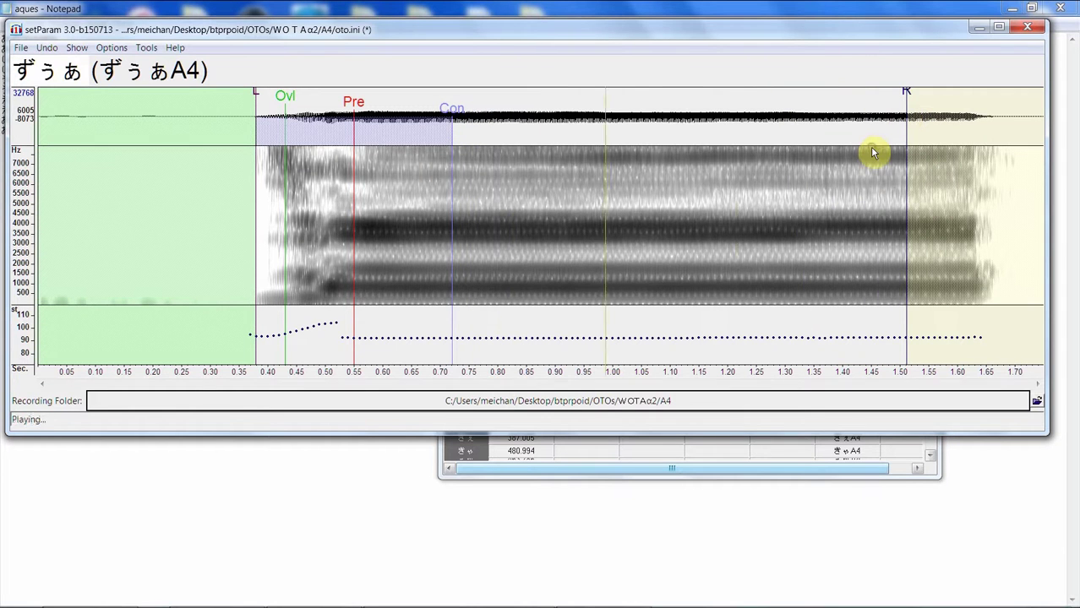
- Place the markers of ち: left blank at about 0.405 s, overlap 0.425 s, preutterance 0.565 s, consonant 0.70 s and right blank 1.815 s
{"action": "key", "text": "Down"}
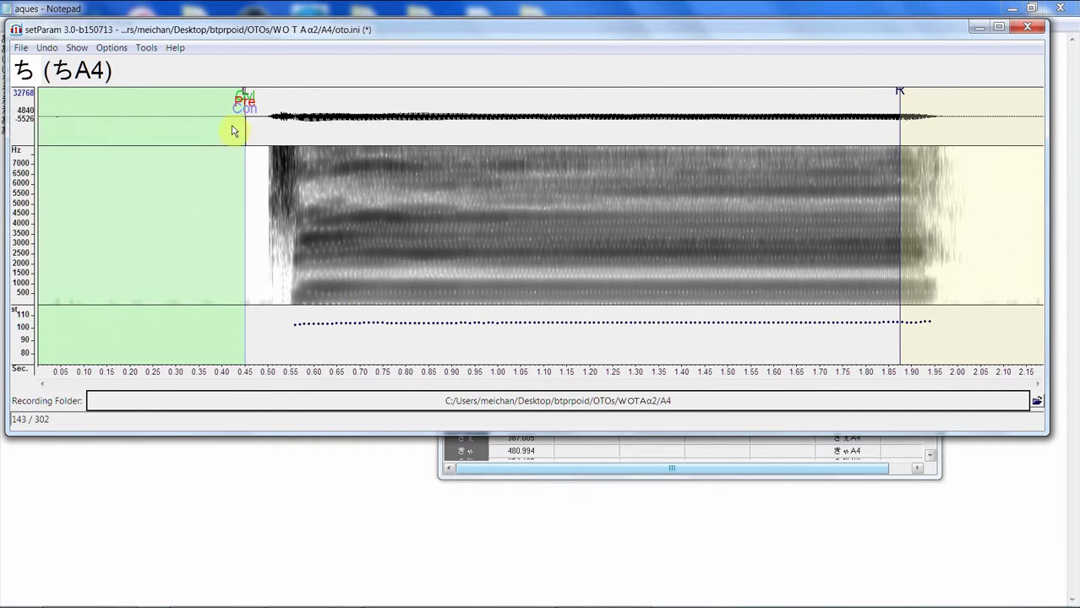
{"action": "left_click_drag", "start_coordinate": [205, 138], "coordinate": [361, 136]}
{"action": "left_click", "coordinate": [297, 135]}
{"action": "left_click", "coordinate": [296, 134]}
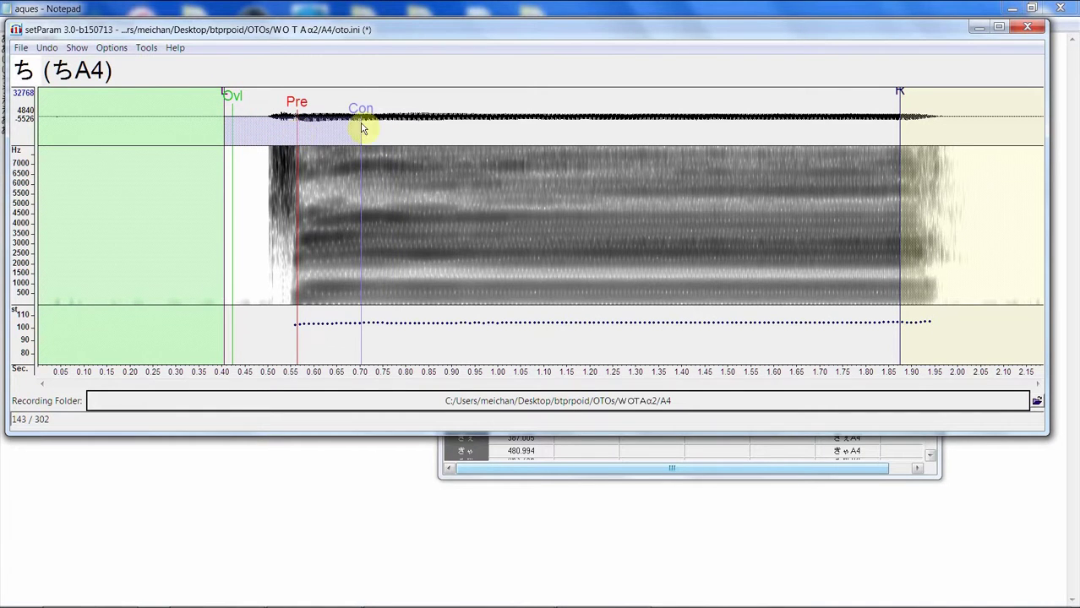
{"action": "left_click_drag", "start_coordinate": [654, 119], "coordinate": [873, 116]}
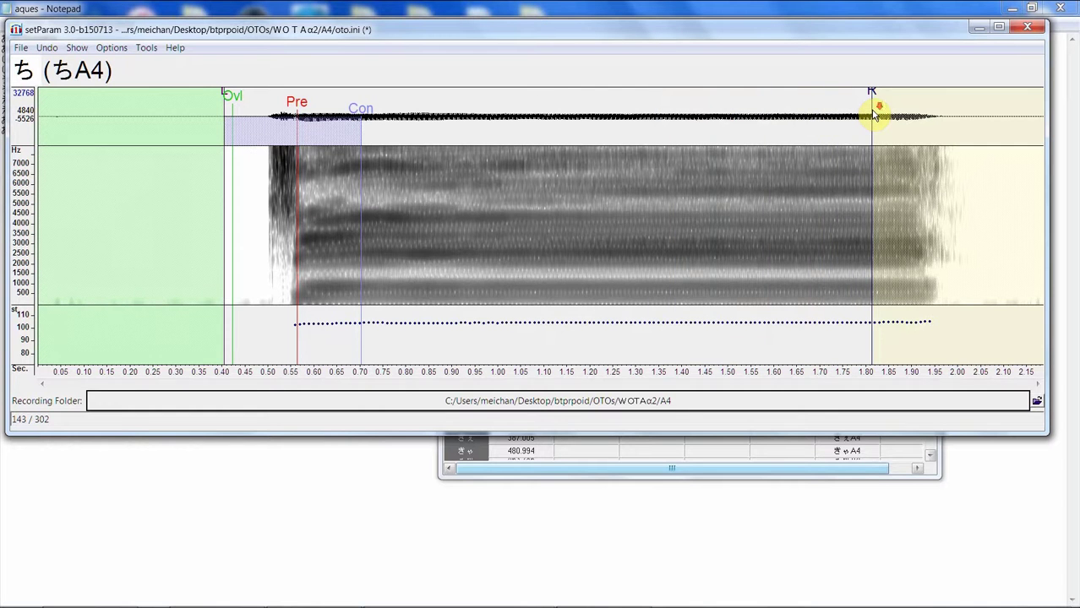
{"action": "key", "text": "Down"}
{"action": "key", "text": "Up"}
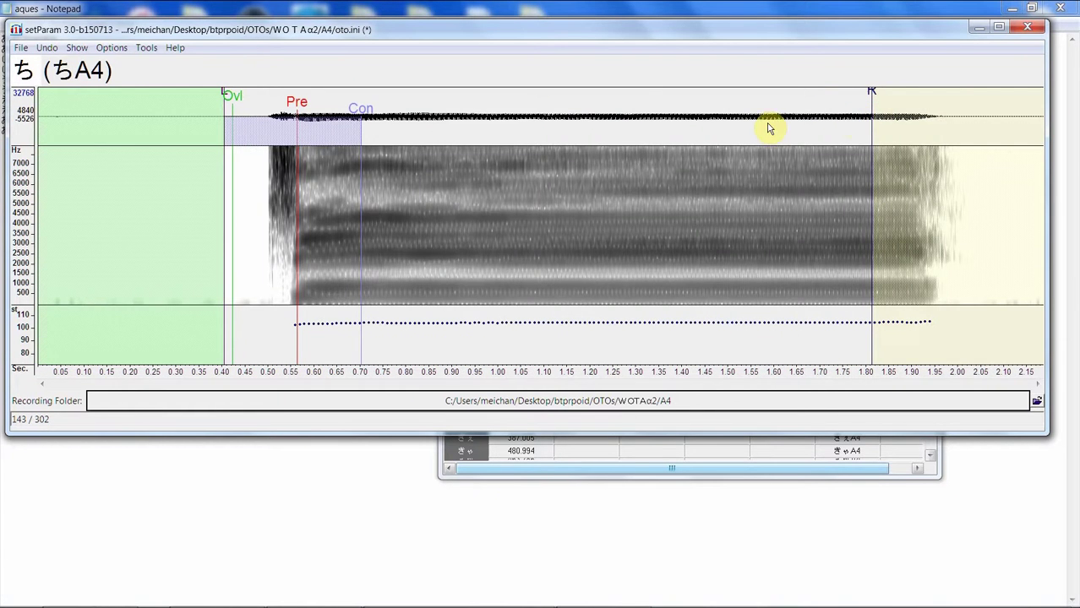
{"action": "left_click", "coordinate": [257, 200]}
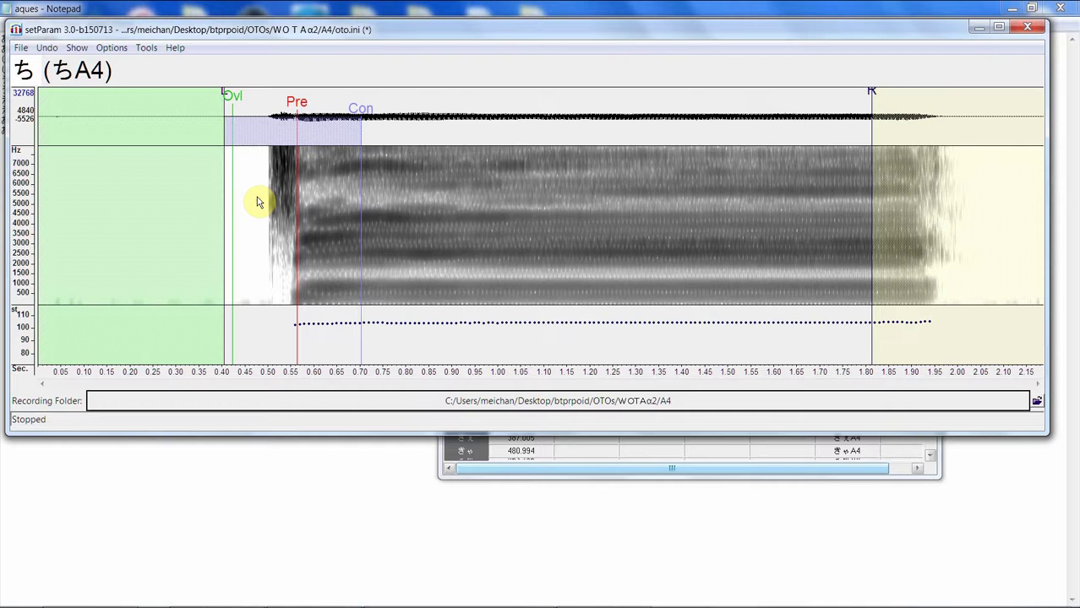
- Place the markers of ちぇ: left blank at about 0.46 s, overlap 0.47 s, preutterance 0.57 s and right blank 1.53 s
{"action": "key", "text": "Down"}
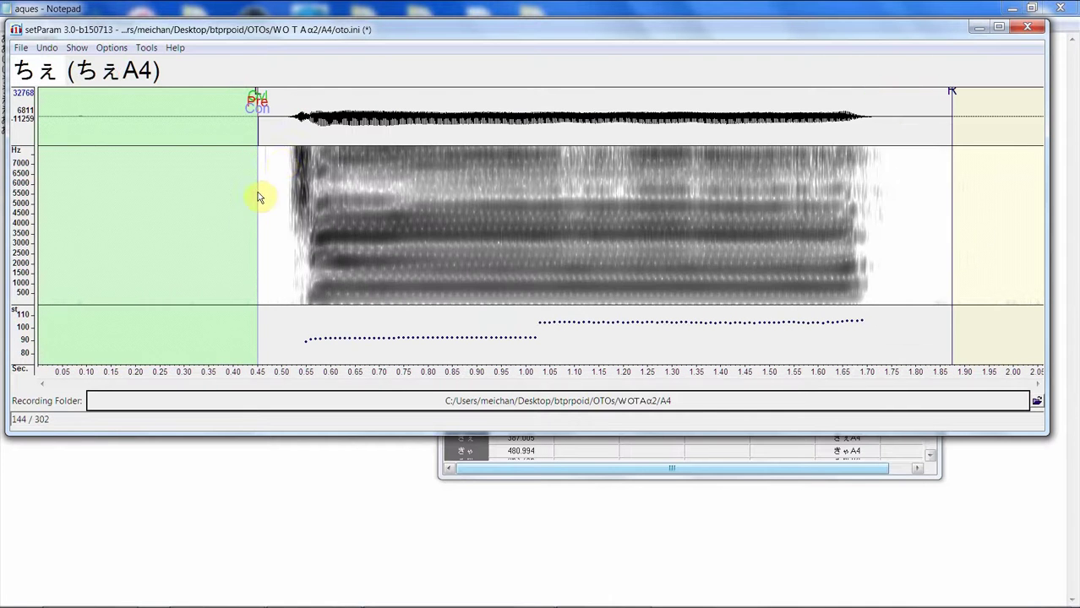
{"action": "mouse_move", "coordinate": [259, 198]}
{"action": "left_mouse_down"}
{"action": "mouse_move", "coordinate": [282, 149]}
{"action": "mouse_move", "coordinate": [262, 159]}
{"action": "left_mouse_up"}
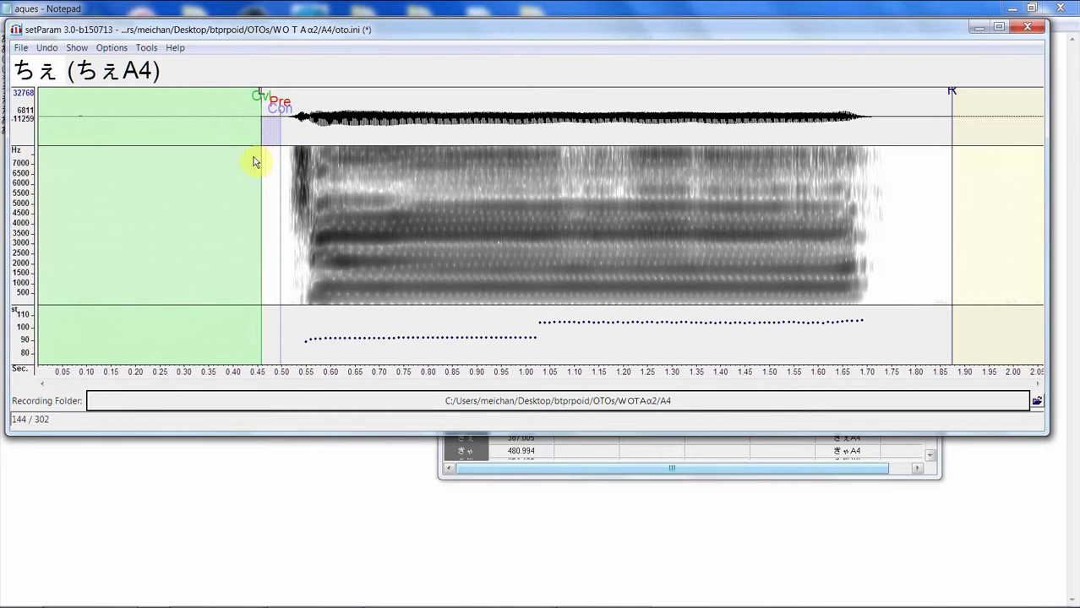
{"action": "mouse_move", "coordinate": [350, 144]}
{"action": "left_mouse_down"}
{"action": "mouse_move", "coordinate": [374, 144]}
{"action": "mouse_move", "coordinate": [268, 140]}
{"action": "left_mouse_up"}
{"action": "left_click", "coordinate": [316, 144]}
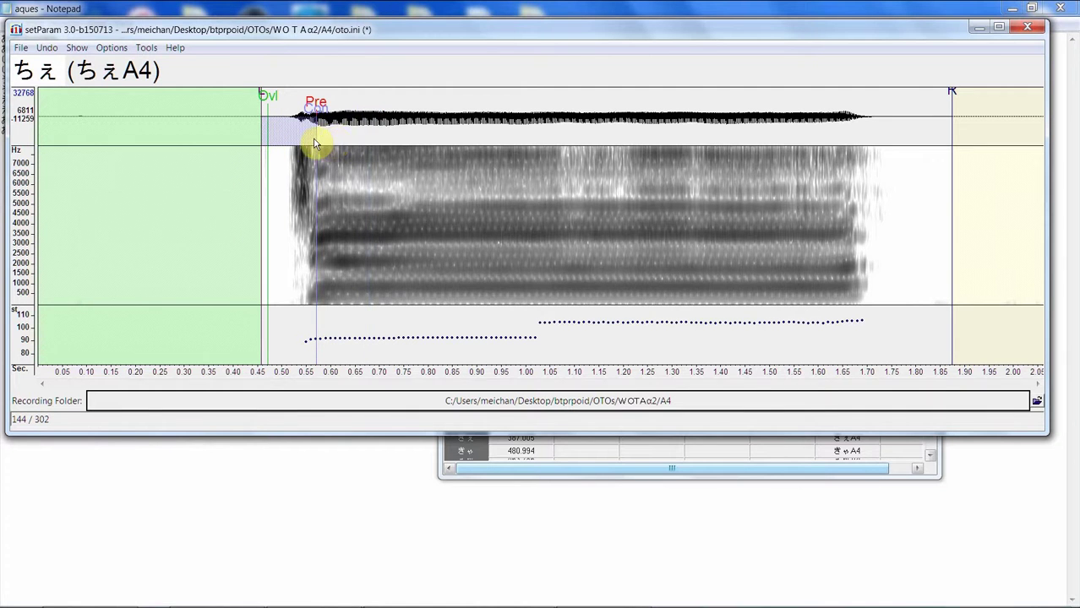
{"action": "mouse_move", "coordinate": [372, 140]}
{"action": "left_mouse_down"}
{"action": "mouse_move", "coordinate": [572, 155]}
{"action": "mouse_move", "coordinate": [810, 140]}
{"action": "mouse_move", "coordinate": [785, 149]}
{"action": "left_mouse_up"}
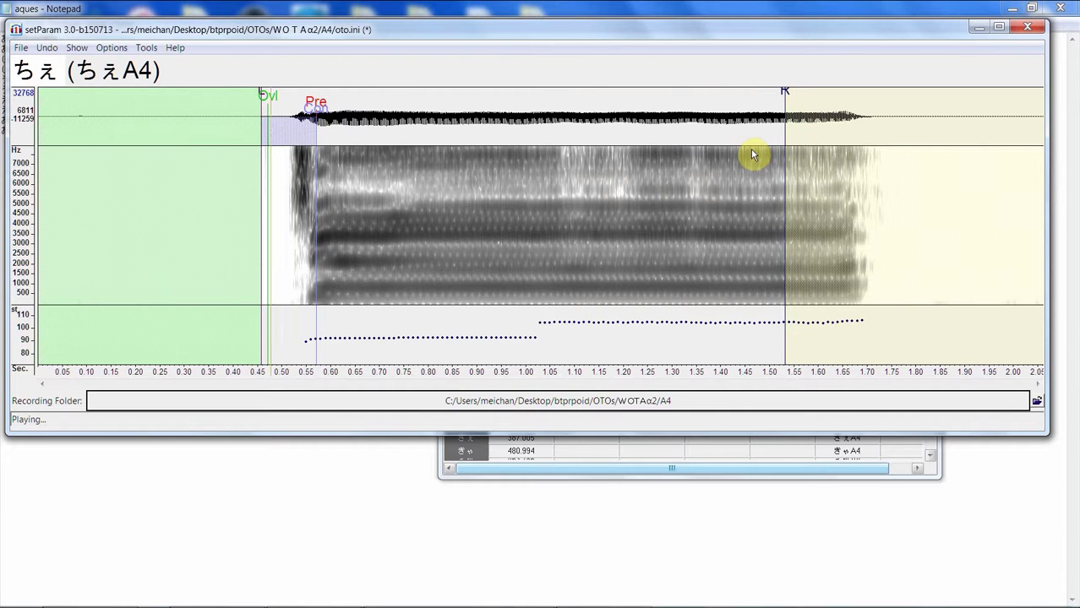
- Set the right blank of ちぇ to about 0.99 s and its consonant marker to 0.77 s, and play the sound back
{"action": "mouse_move", "coordinate": [714, 153]}
{"action": "left_mouse_down"}
{"action": "mouse_move", "coordinate": [565, 146]}
{"action": "mouse_move", "coordinate": [521, 167]}
{"action": "left_mouse_up"}
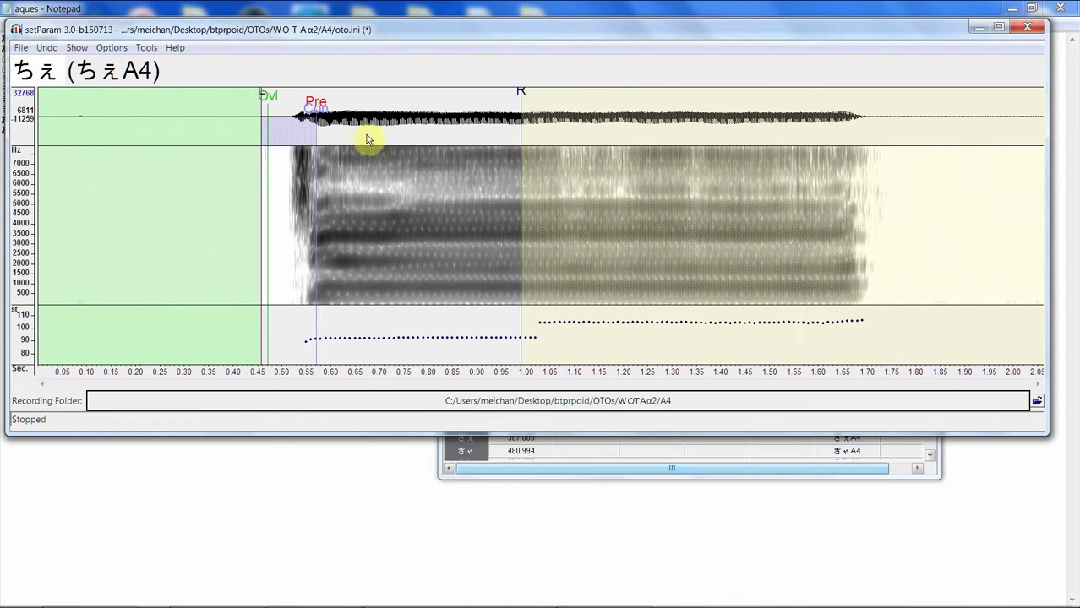
{"action": "left_click_drag", "start_coordinate": [368, 139], "coordinate": [413, 132]}
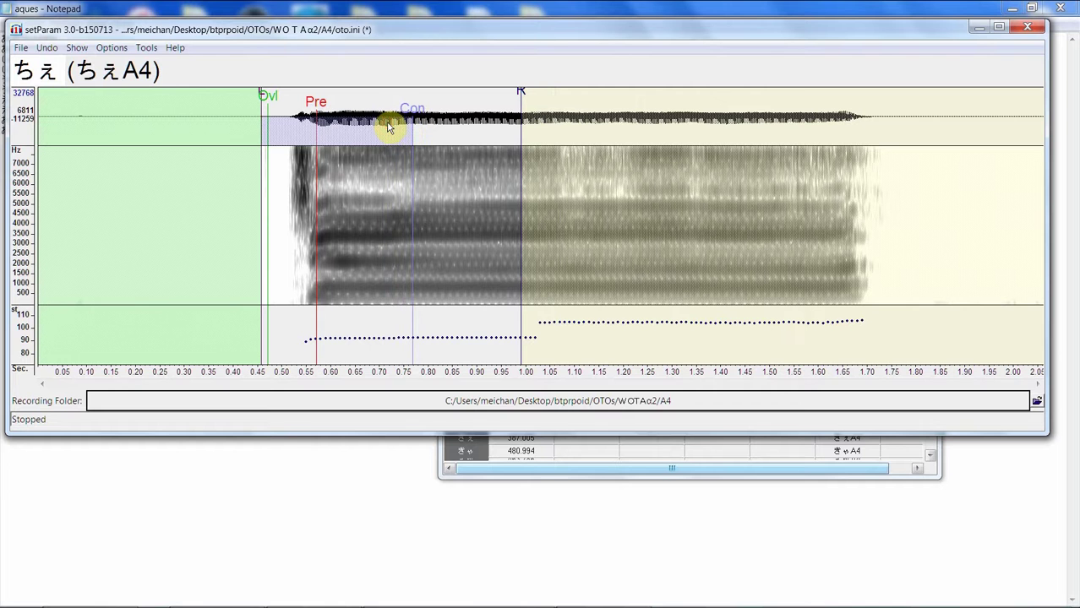
{"action": "left_click", "coordinate": [445, 173]}
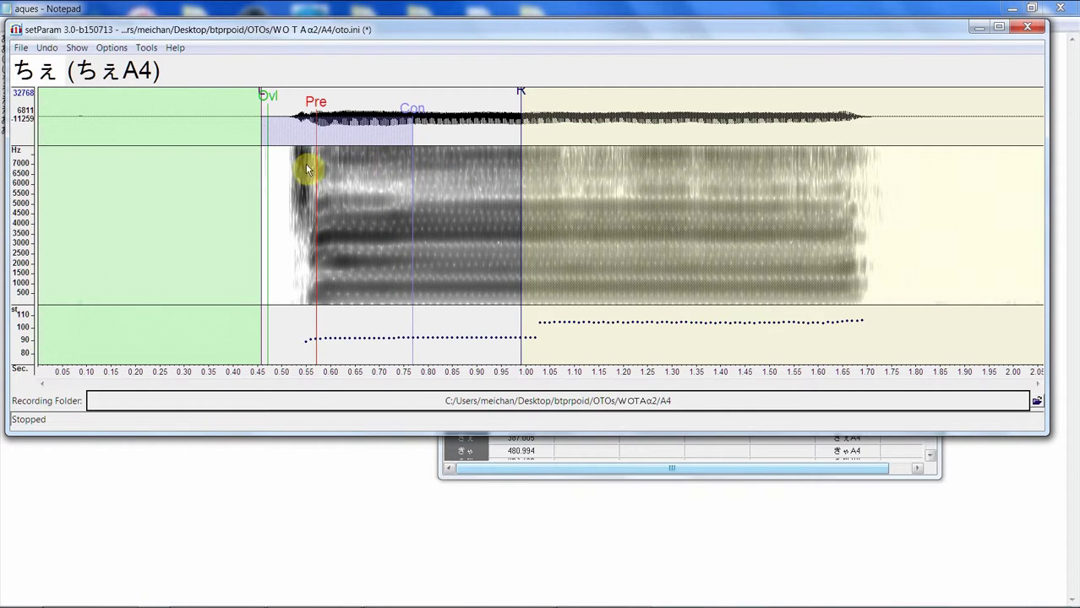
{"action": "key", "text": "Down"}
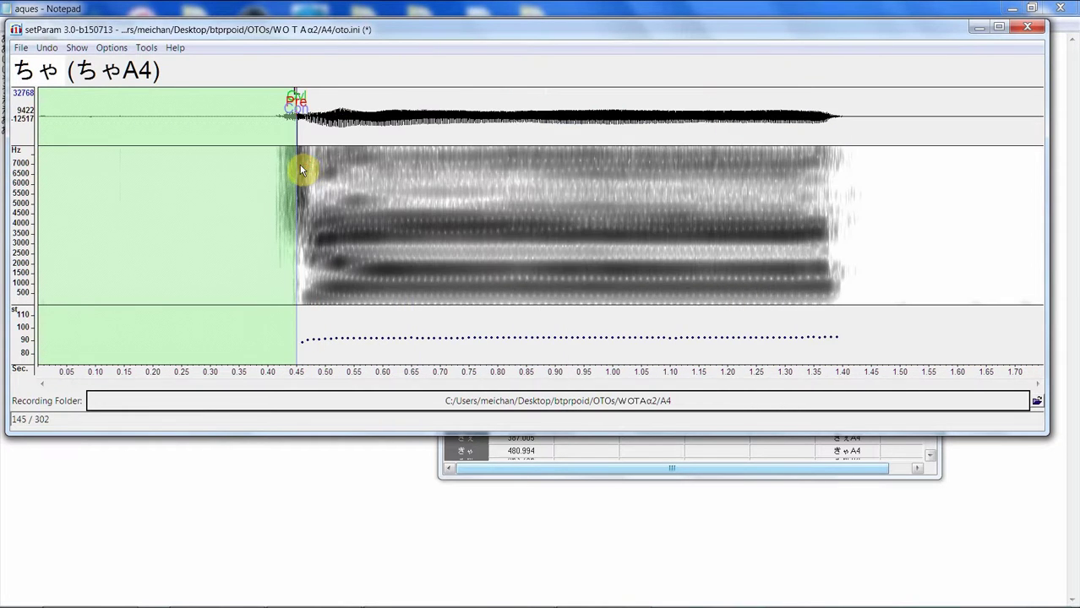
{"action": "key", "text": "Up"}
{"action": "left_click", "coordinate": [486, 160]}
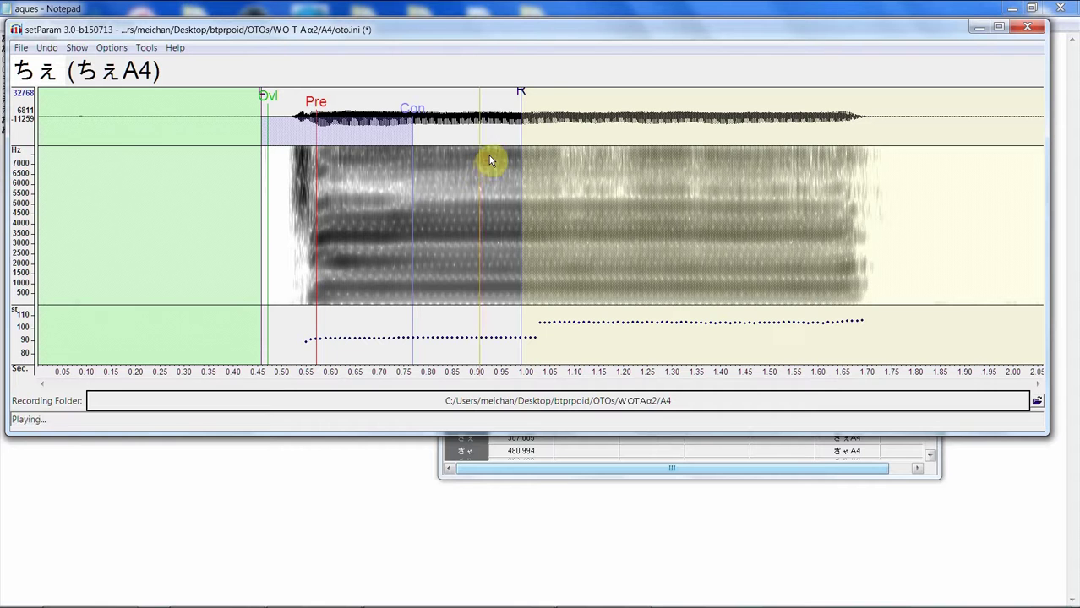
- Place the markers of ちゃ: left blank at about 0.38 s, overlap 0.39 s, preutterance 0.48 s, consonant 0.69 s and right blank 1.28 s
{"action": "left_click", "coordinate": [621, 180]}
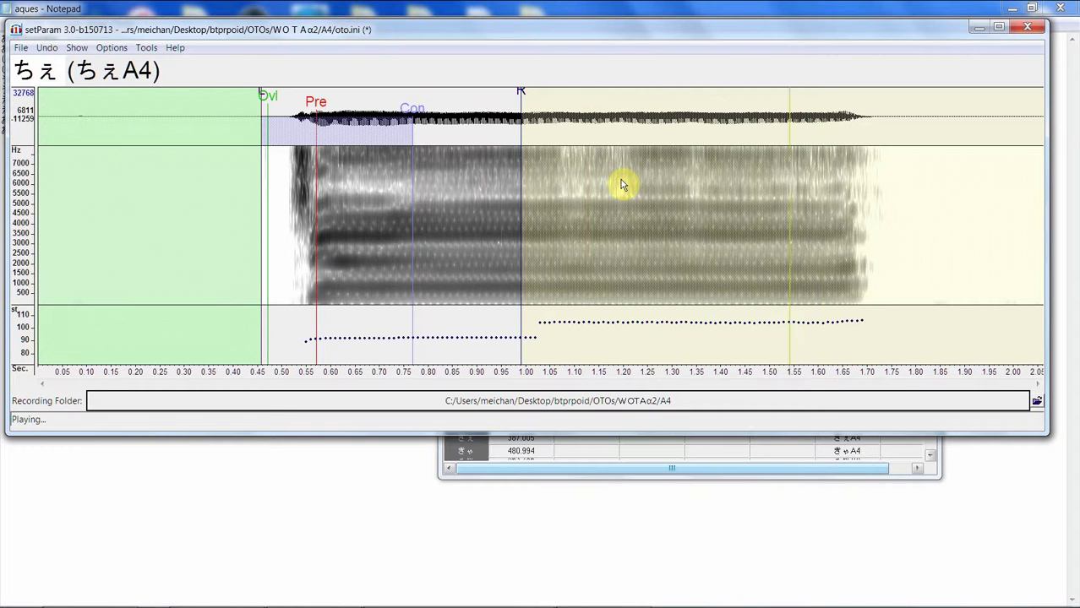
{"action": "key", "text": "Down"}
{"action": "mouse_move", "coordinate": [328, 167]}
{"action": "left_mouse_down"}
{"action": "mouse_move", "coordinate": [257, 141]}
{"action": "mouse_move", "coordinate": [436, 150]}
{"action": "left_mouse_up"}
{"action": "left_click_drag", "start_coordinate": [321, 138], "coordinate": [328, 136]}
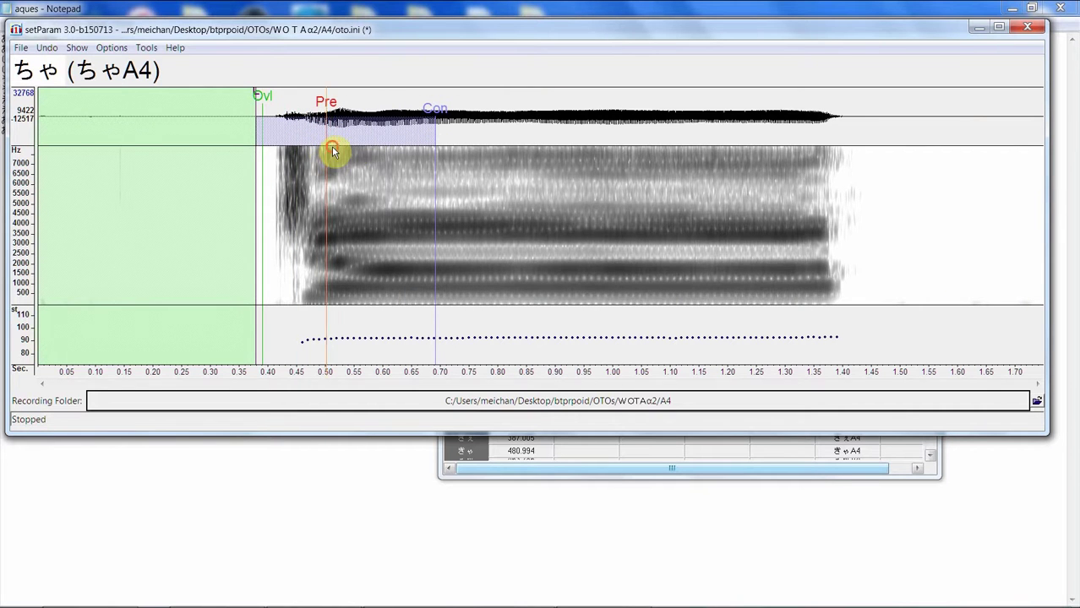
{"action": "mouse_move", "coordinate": [292, 155]}
{"action": "left_mouse_down"}
{"action": "mouse_move", "coordinate": [275, 162]}
{"action": "mouse_move", "coordinate": [319, 161]}
{"action": "left_mouse_up"}
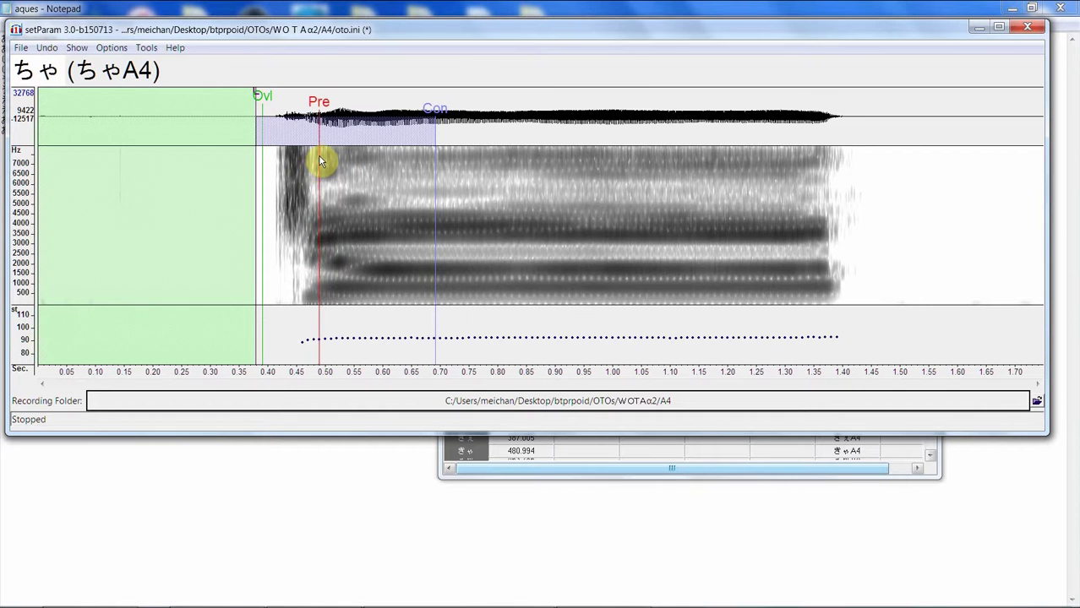
{"action": "left_click", "coordinate": [395, 174]}
{"action": "left_click_drag", "start_coordinate": [318, 120], "coordinate": [314, 122]}
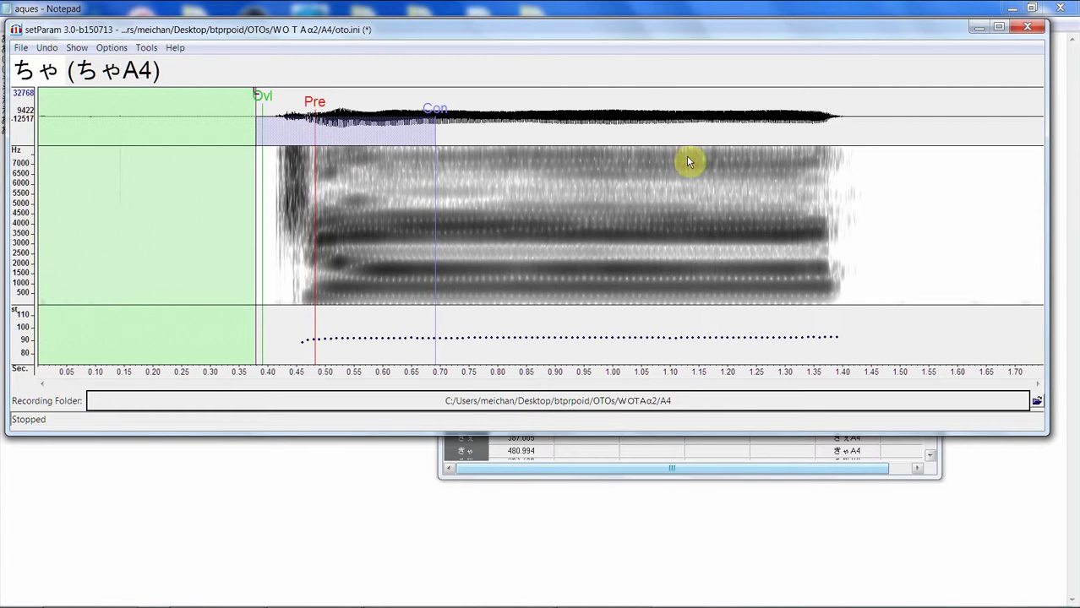
{"action": "left_click_drag", "start_coordinate": [690, 164], "coordinate": [774, 159]}
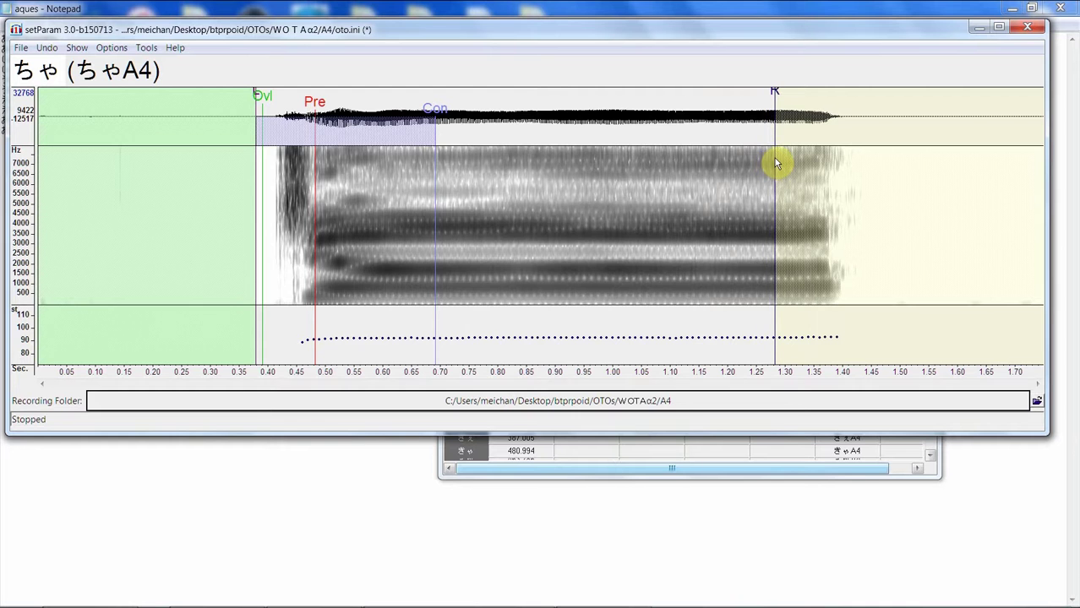
- Place the markers of ちゅ: left blank at about 0.44 s, overlap 0.47 s, preutterance 0.575 s, consonant 0.70 s and right blank 1.30 s
{"action": "key", "text": "Down"}
{"action": "mouse_move", "coordinate": [306, 146]}
{"action": "left_mouse_down"}
{"action": "mouse_move", "coordinate": [289, 144]}
{"action": "mouse_move", "coordinate": [313, 144]}
{"action": "mouse_move", "coordinate": [309, 127]}
{"action": "mouse_move", "coordinate": [446, 120]}
{"action": "mouse_move", "coordinate": [381, 131]}
{"action": "left_mouse_up"}
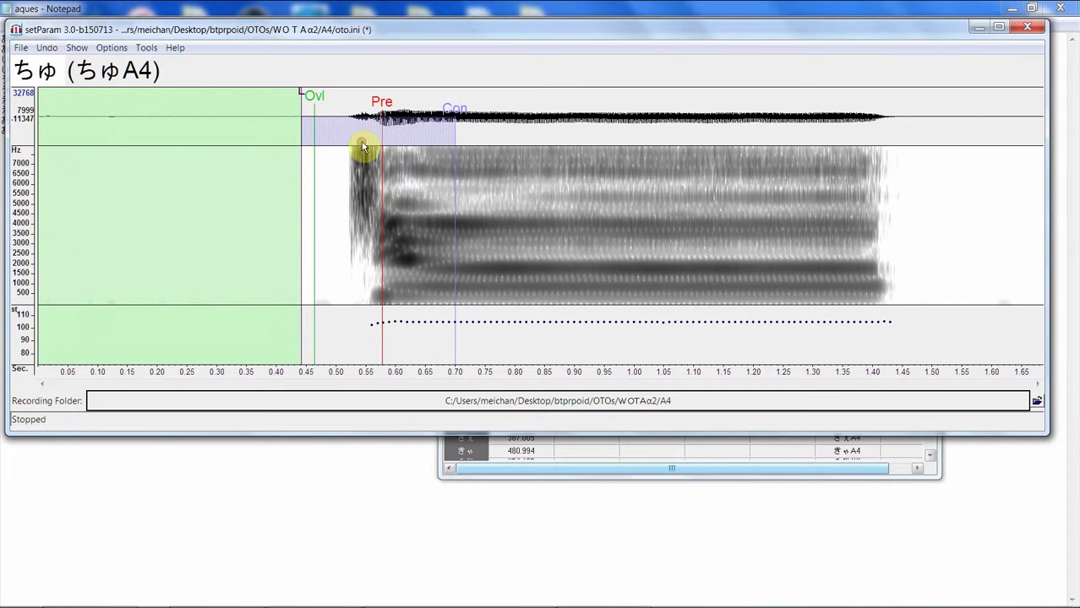
{"action": "mouse_move", "coordinate": [811, 142]}
{"action": "left_mouse_down"}
{"action": "mouse_move", "coordinate": [825, 133]}
{"action": "mouse_move", "coordinate": [814, 137]}
{"action": "left_mouse_up"}
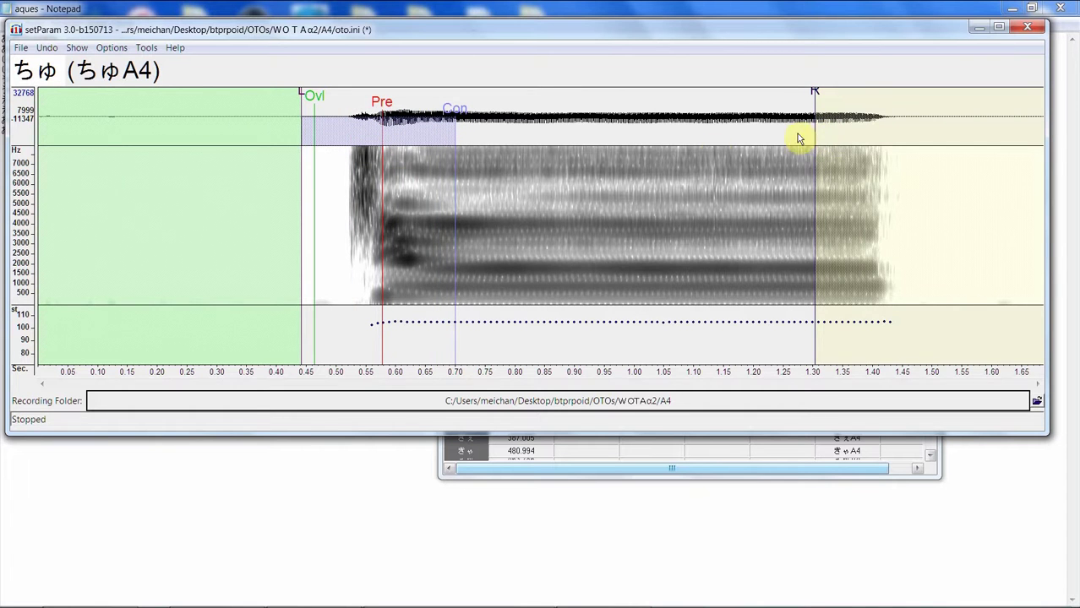
{"action": "key", "text": "F2"}
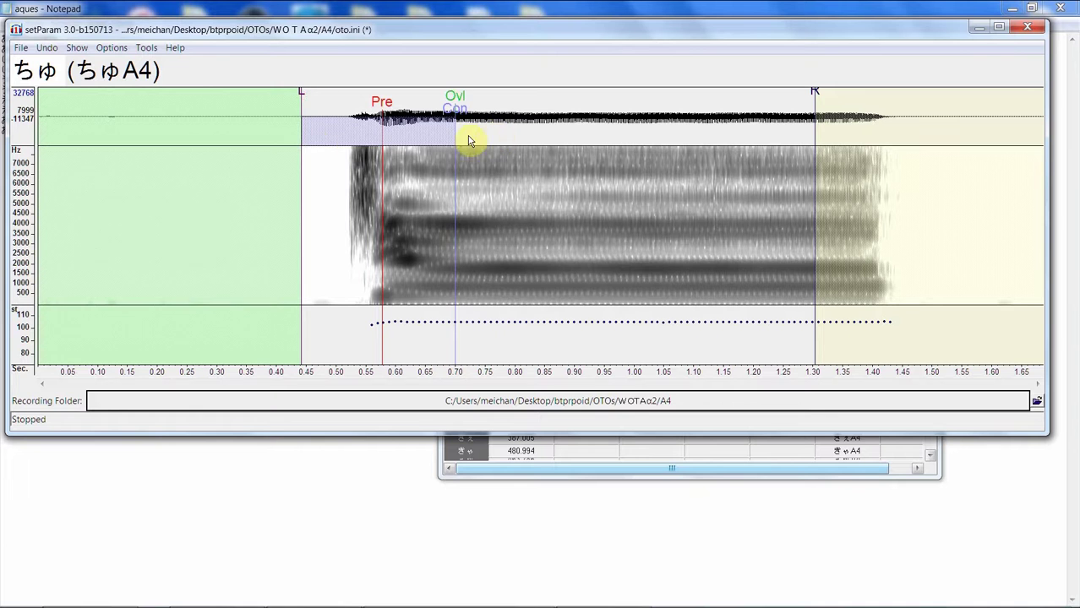
{"action": "mouse_move", "coordinate": [469, 139]}
{"action": "left_mouse_down"}
{"action": "mouse_move", "coordinate": [282, 145]}
{"action": "mouse_move", "coordinate": [316, 139]}
{"action": "left_mouse_up"}
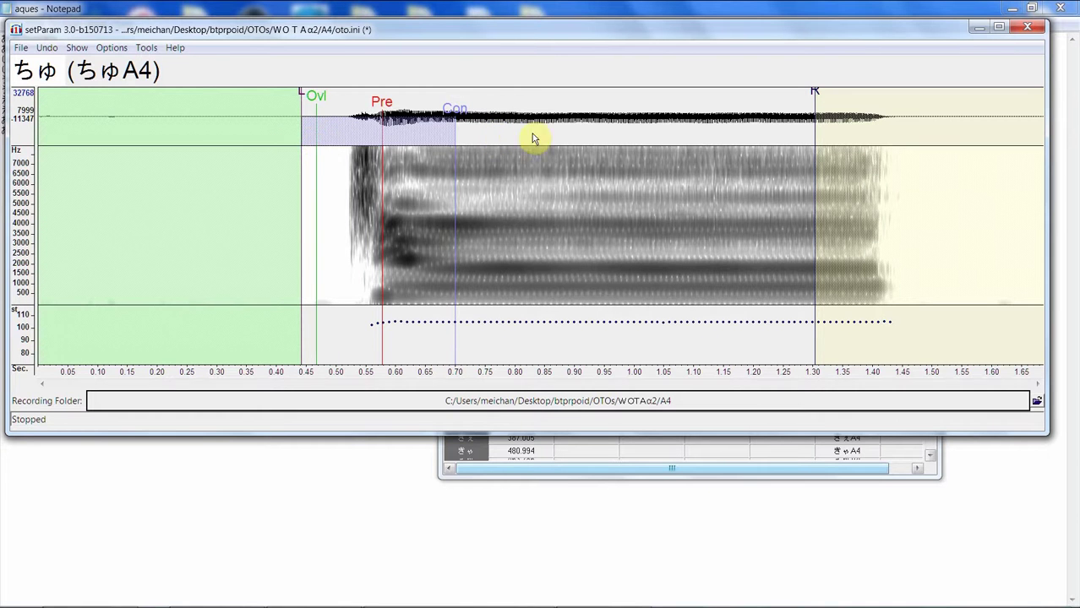
{"action": "key", "text": "F3"}
{"action": "mouse_move", "coordinate": [456, 135]}
{"action": "left_mouse_down"}
{"action": "mouse_move", "coordinate": [376, 133]}
{"action": "mouse_move", "coordinate": [394, 136]}
{"action": "left_mouse_up"}
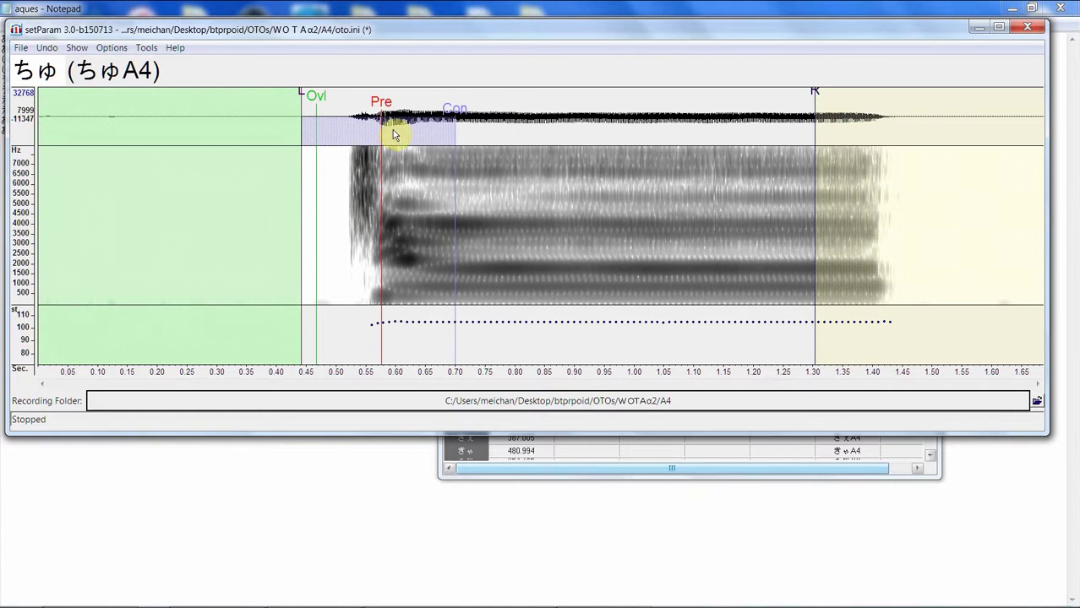
- Place the markers of ちょ: left blank at about 0.55 s, overlap 0.565 s, preutterance 0.655 s, consonant 0.87 s and right blank 1.67 s
{"action": "key", "text": "Down"}
{"action": "left_click_drag", "start_coordinate": [269, 138], "coordinate": [317, 128]}
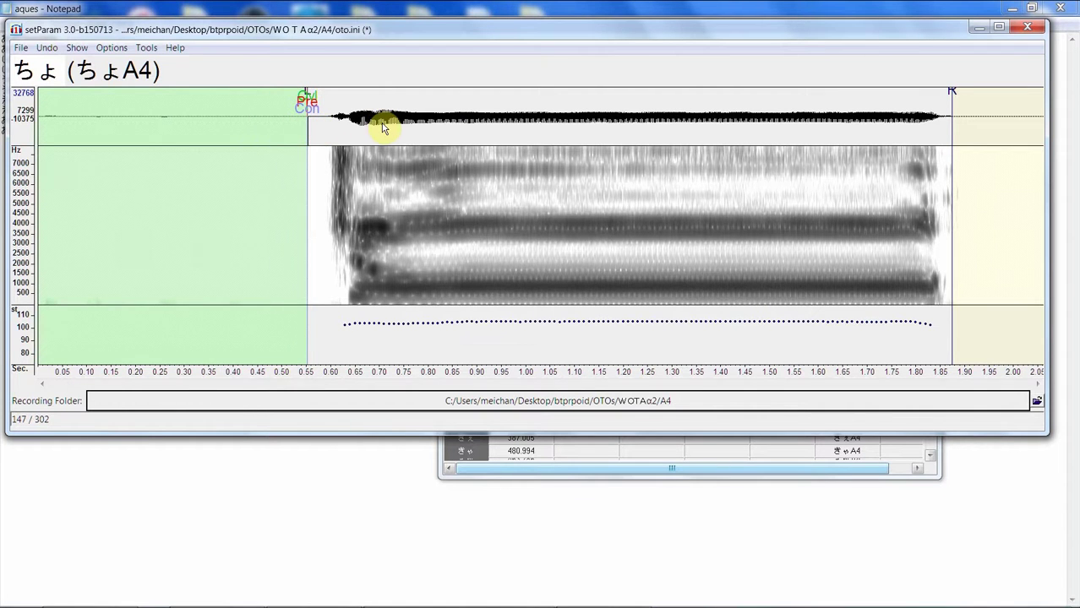
{"action": "mouse_move", "coordinate": [382, 127]}
{"action": "left_mouse_down"}
{"action": "mouse_move", "coordinate": [308, 150]}
{"action": "mouse_move", "coordinate": [358, 133]}
{"action": "left_mouse_up"}
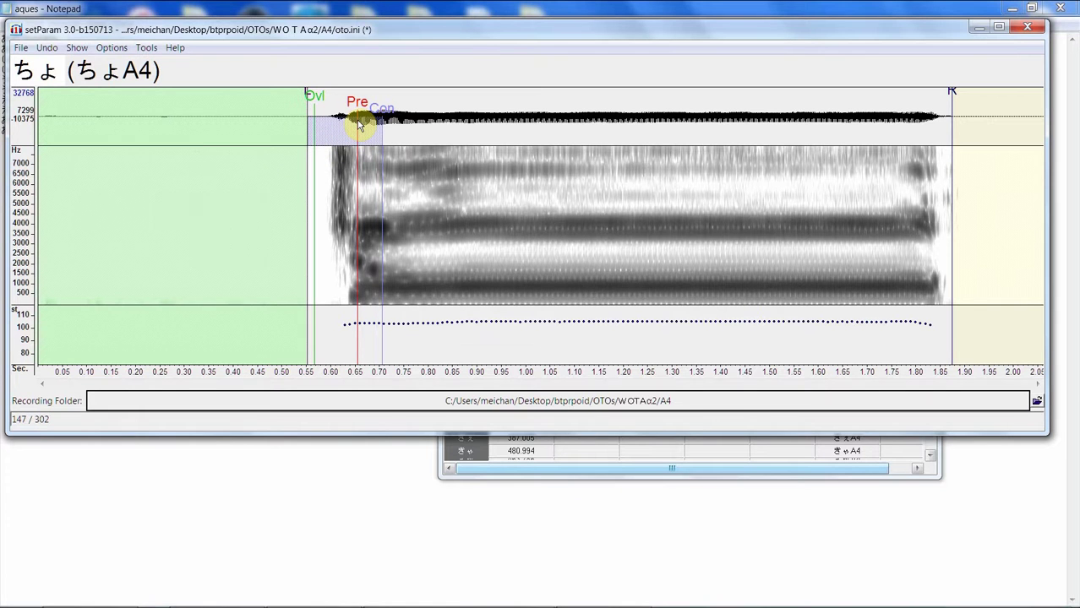
{"action": "mouse_move", "coordinate": [361, 125]}
{"action": "left_mouse_down"}
{"action": "mouse_move", "coordinate": [414, 136]}
{"action": "mouse_move", "coordinate": [316, 155]}
{"action": "mouse_move", "coordinate": [359, 125]}
{"action": "mouse_move", "coordinate": [483, 150]}
{"action": "mouse_move", "coordinate": [461, 154]}
{"action": "left_mouse_up"}
{"action": "left_click_drag", "start_coordinate": [826, 154], "coordinate": [854, 159]}
- Place the markers of いぇ: left blank at about 0.44 s, overlap 0.47 s, preutterance 0.54 s, consonant 0.73 s and right blank 1.45 s
{"action": "key", "text": "Down"}
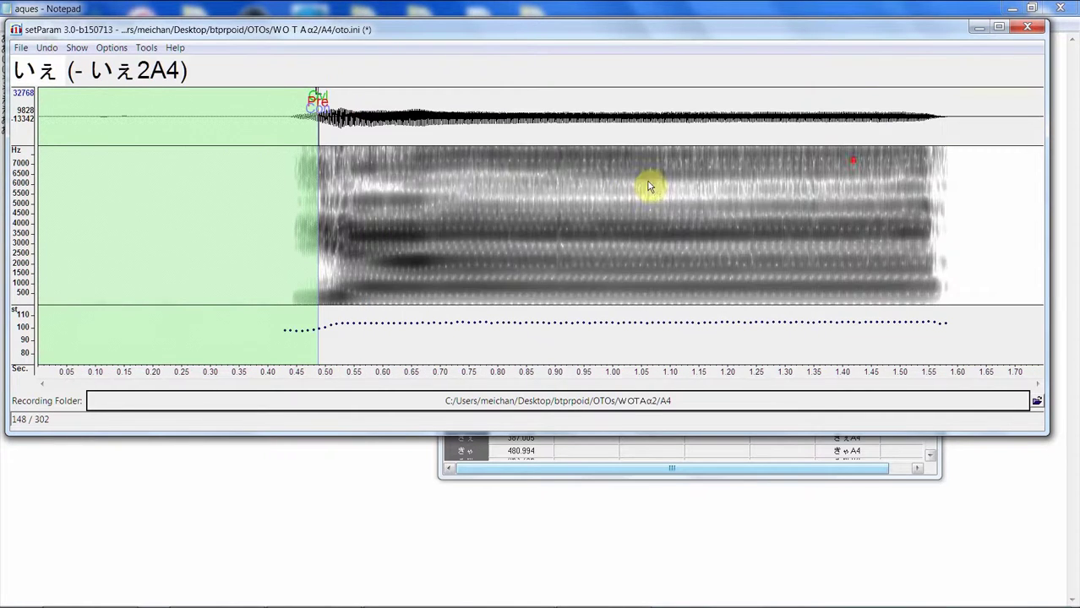
{"action": "mouse_move", "coordinate": [249, 146]}
{"action": "left_mouse_down"}
{"action": "mouse_move", "coordinate": [403, 123]}
{"action": "mouse_move", "coordinate": [457, 127]}
{"action": "left_mouse_up"}
{"action": "left_click_drag", "start_coordinate": [686, 134], "coordinate": [874, 111]}
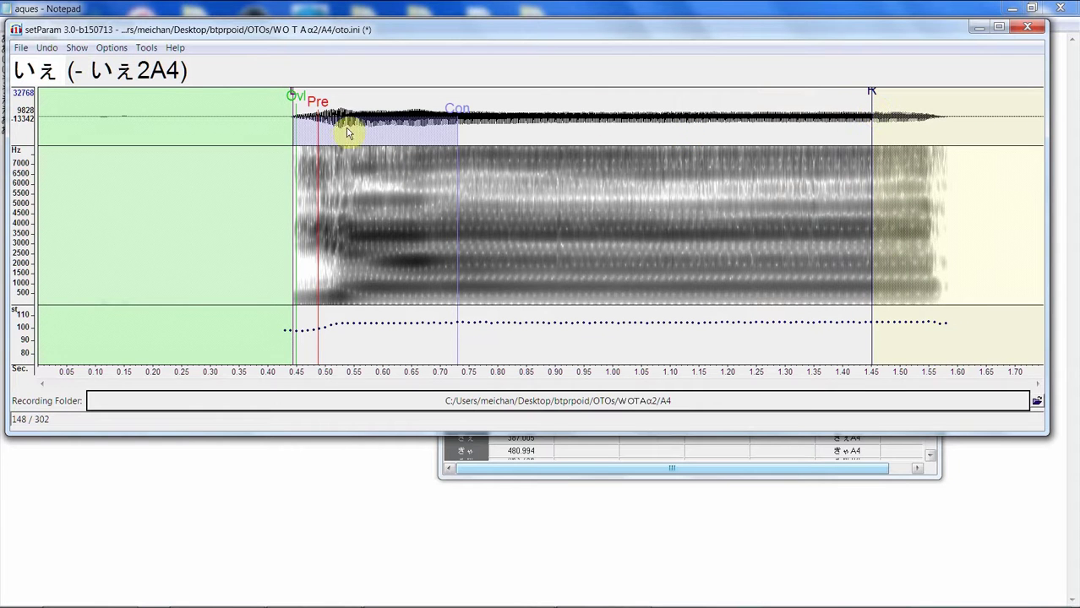
{"action": "mouse_move", "coordinate": [341, 126]}
{"action": "left_mouse_down"}
{"action": "mouse_move", "coordinate": [304, 131]}
{"action": "mouse_move", "coordinate": [352, 125]}
{"action": "left_mouse_up"}
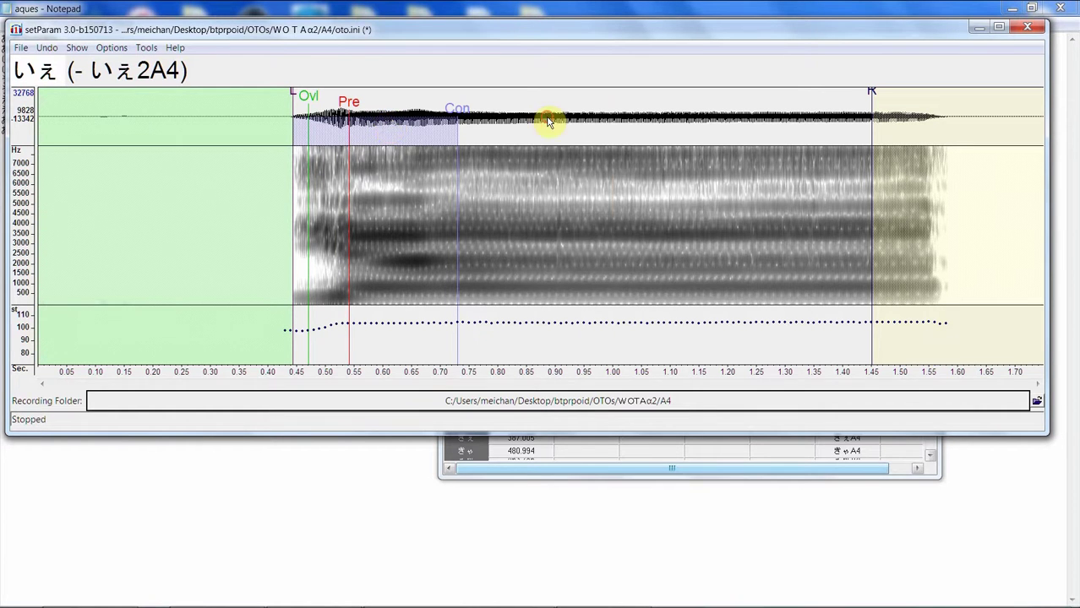
- Fine-tune the preutterance of いぇ to about 0.575 s, just after the start of the steady え vowel
{"action": "mouse_move", "coordinate": [350, 136]}
{"action": "left_mouse_down"}
{"action": "mouse_move", "coordinate": [357, 149]}
{"action": "mouse_move", "coordinate": [375, 138]}
{"action": "left_mouse_up"}
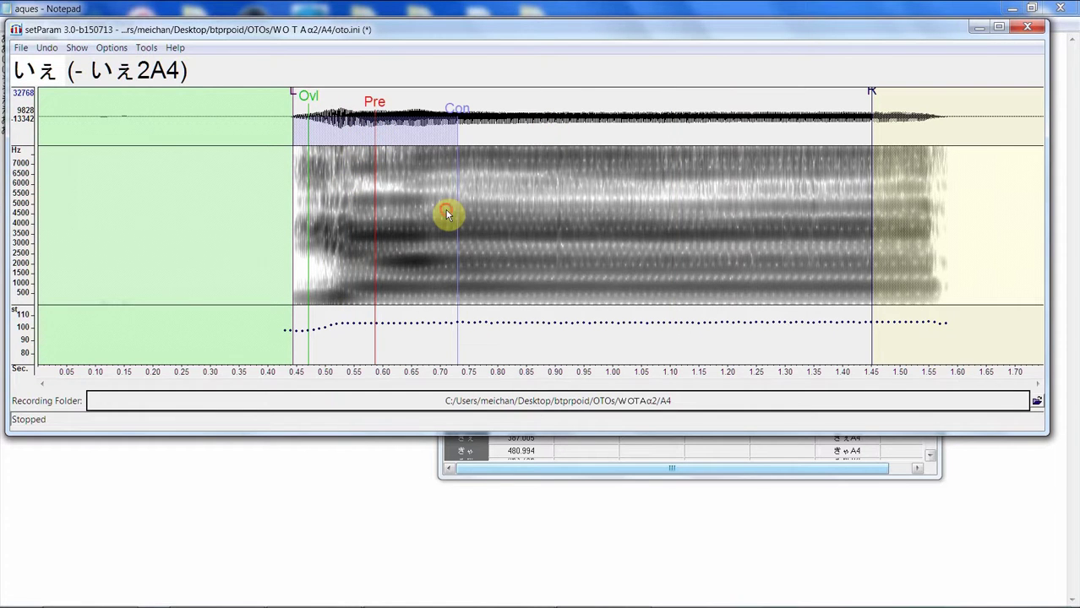
{"action": "mouse_move", "coordinate": [362, 200]}
{"action": "left_mouse_down"}
{"action": "mouse_move", "coordinate": [370, 191]}
{"action": "mouse_move", "coordinate": [369, 207]}
{"action": "left_mouse_up"}
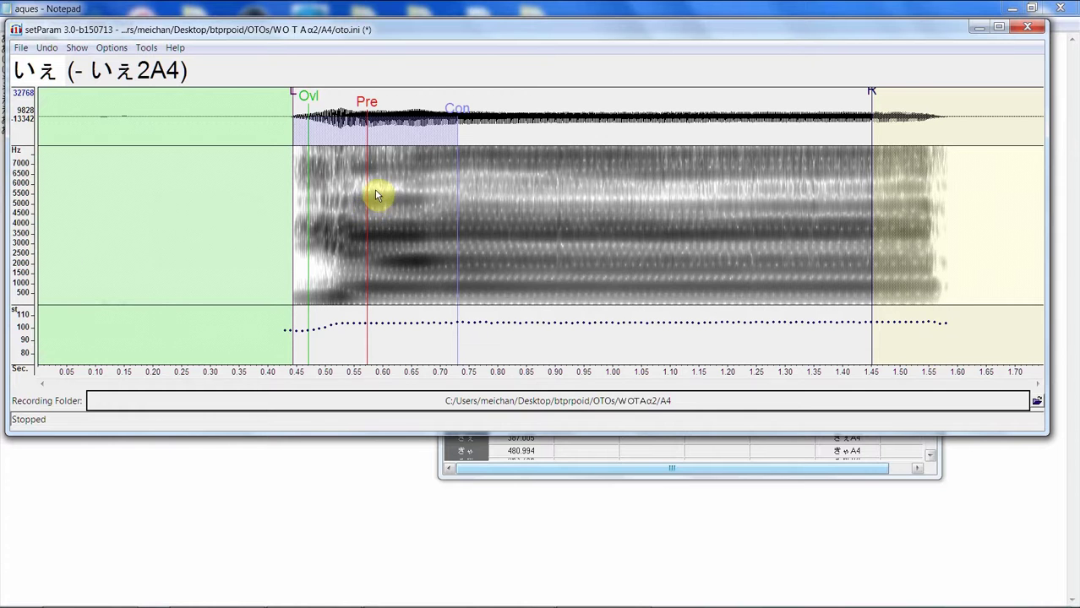
{"action": "mouse_move", "coordinate": [374, 189]}
{"action": "left_mouse_down"}
{"action": "mouse_move", "coordinate": [337, 198]}
{"action": "mouse_move", "coordinate": [374, 190]}
{"action": "left_mouse_up"}
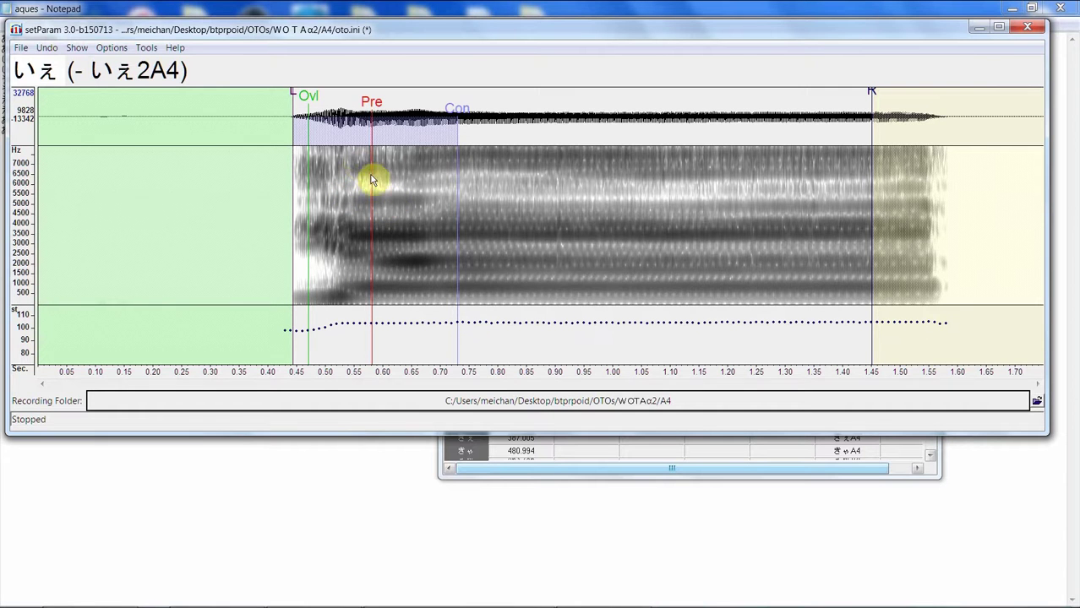
{"action": "left_click_drag", "start_coordinate": [372, 180], "coordinate": [345, 176]}
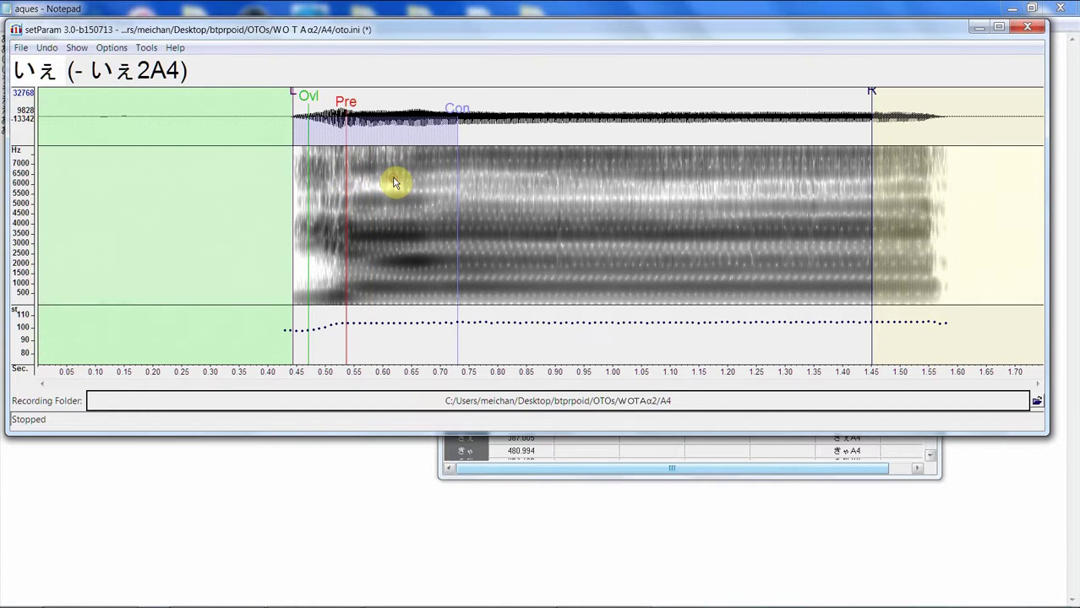
{"action": "left_click", "coordinate": [368, 181]}
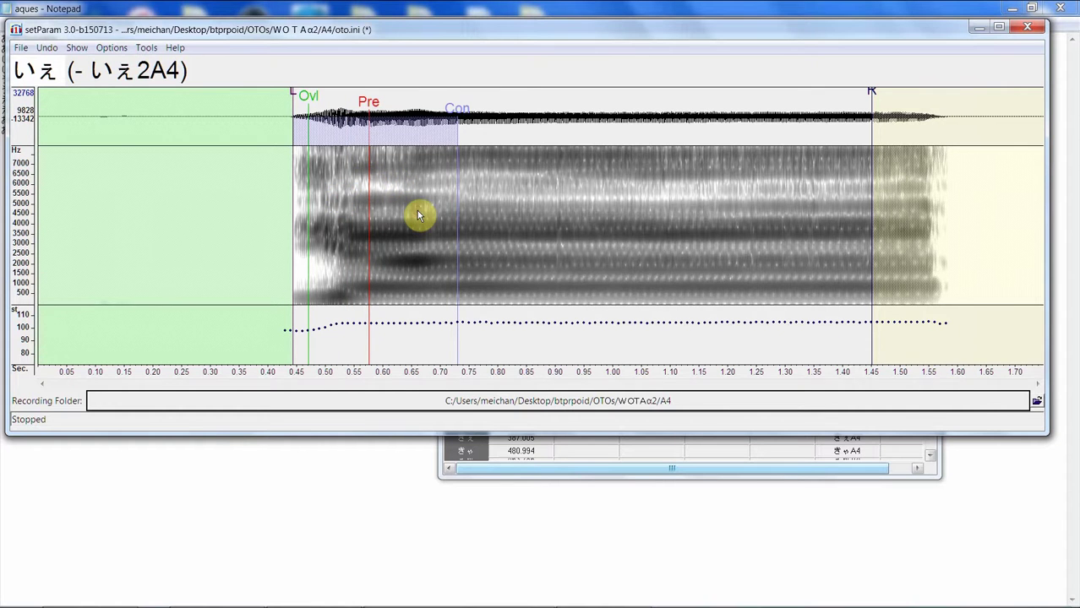
{"action": "key", "text": "Down"}
{"action": "key", "text": "Up"}
{"action": "key", "text": "Up"}
{"action": "key", "text": "Down"}
{"action": "key", "text": "Down"}
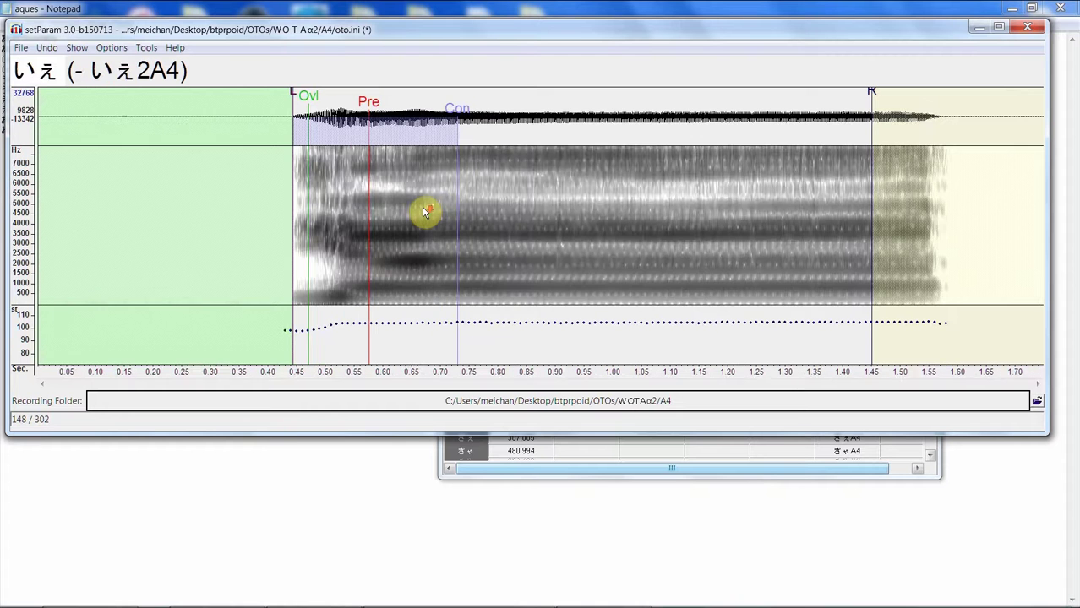
- Place the markers of うぃ: left blank at about 0.475 s, overlap 0.50 s, preutterance 0.585 s, consonant 0.74 s and right blank 1.51 s
{"action": "key", "text": "Down"}
{"action": "left_click", "coordinate": [304, 191]}
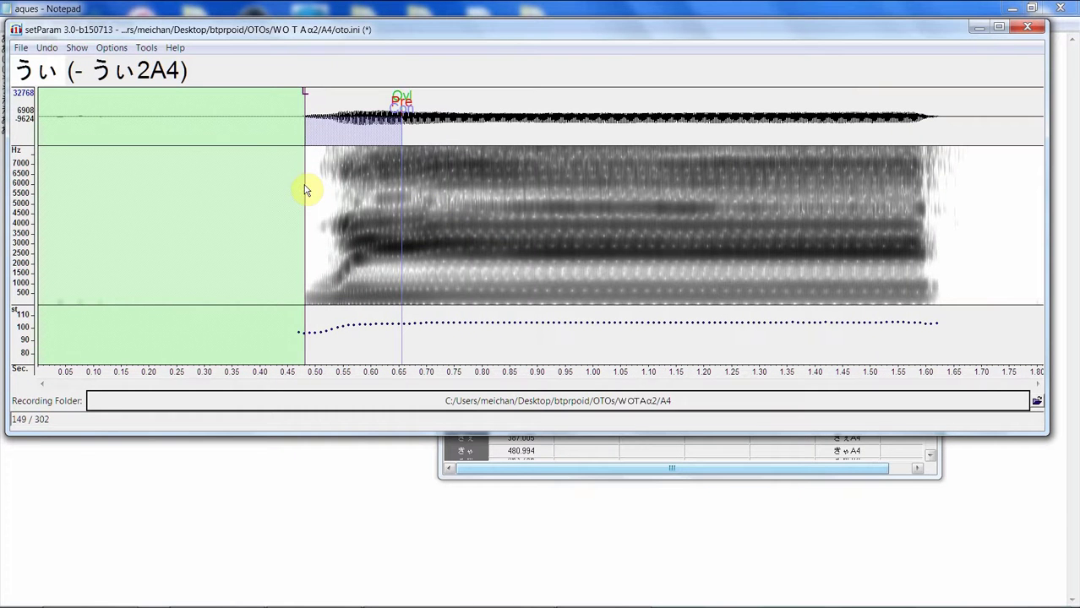
{"action": "left_click", "coordinate": [314, 185]}
{"action": "left_click", "coordinate": [362, 173]}
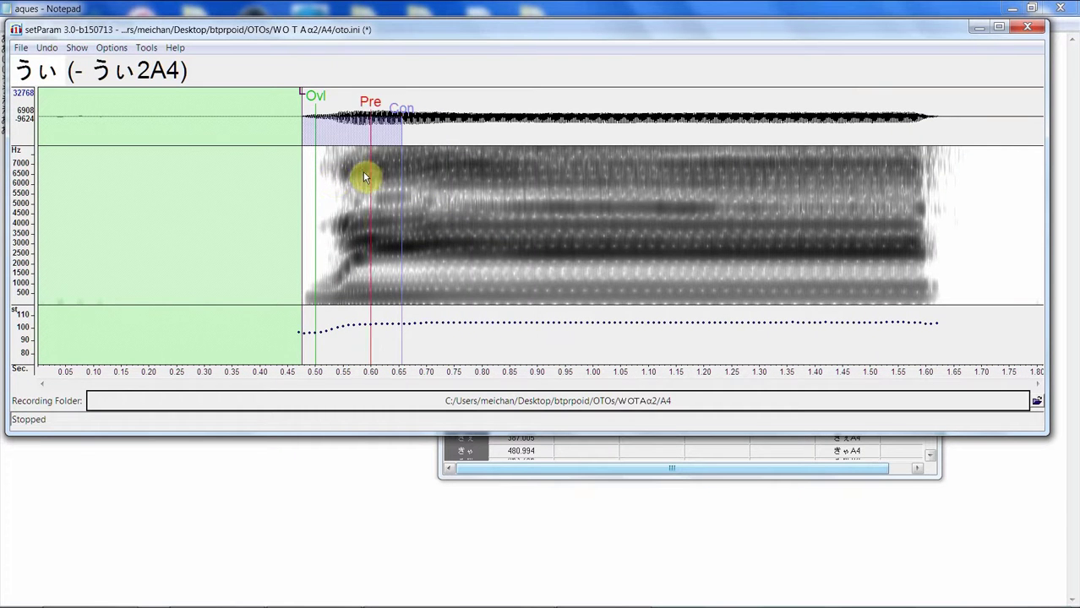
{"action": "key", "text": "space"}
{"action": "left_click_drag", "start_coordinate": [899, 163], "coordinate": [448, 175]}
{"action": "mouse_move", "coordinate": [992, 118]}
{"action": "left_mouse_down"}
{"action": "mouse_move", "coordinate": [892, 133]}
{"action": "mouse_move", "coordinate": [874, 148]}
{"action": "left_mouse_up"}
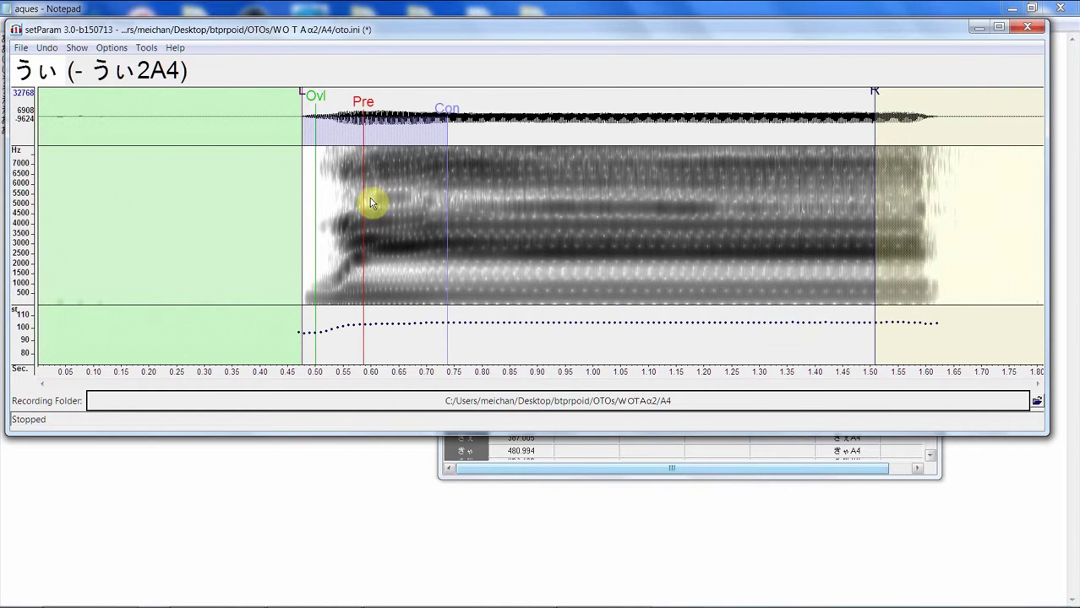
- Adjust うぃ to overlap about 0.51 s, preutterance 0.60 s and consonant 0.85 s, nudging its left blank to about 0.477 s
{"action": "left_click", "coordinate": [312, 130]}
{"action": "key", "text": "F1"}
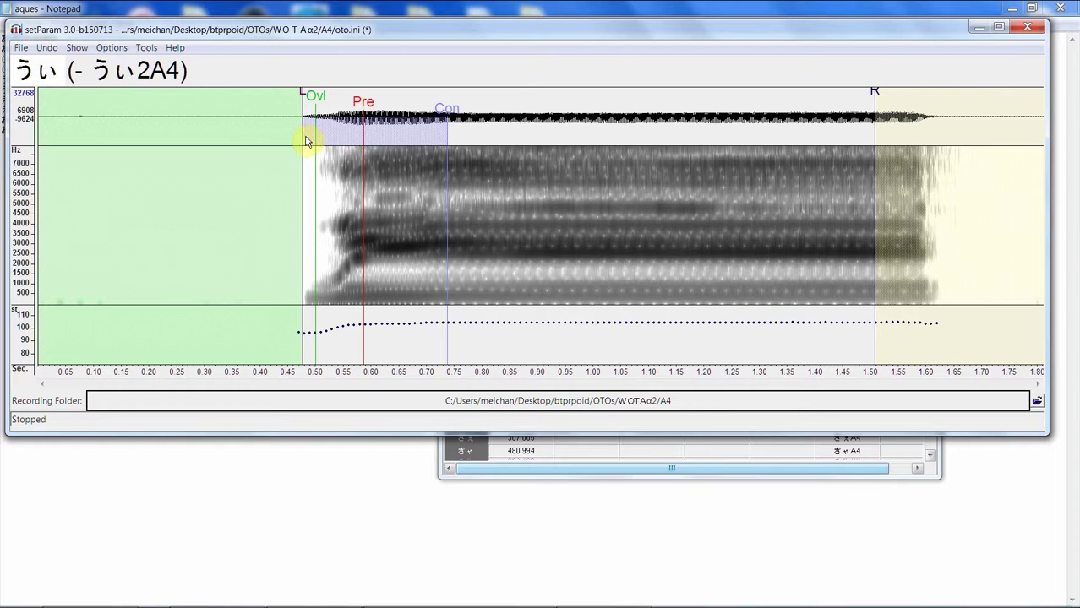
{"action": "key", "text": "F2"}
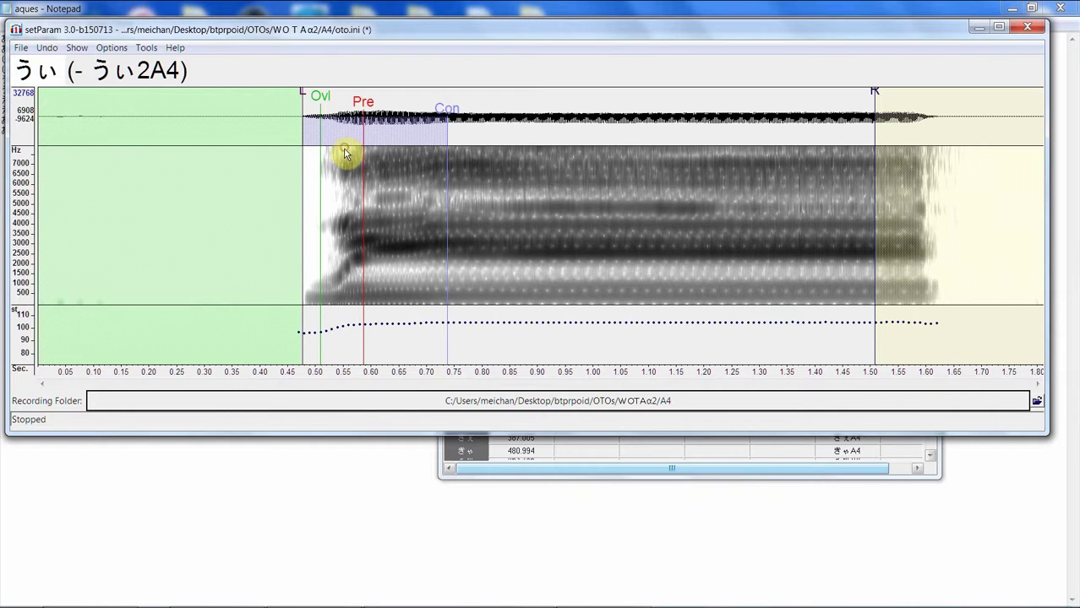
{"action": "key", "text": "F3"}
{"action": "key", "text": "F3"}
{"action": "key", "text": "F3"}
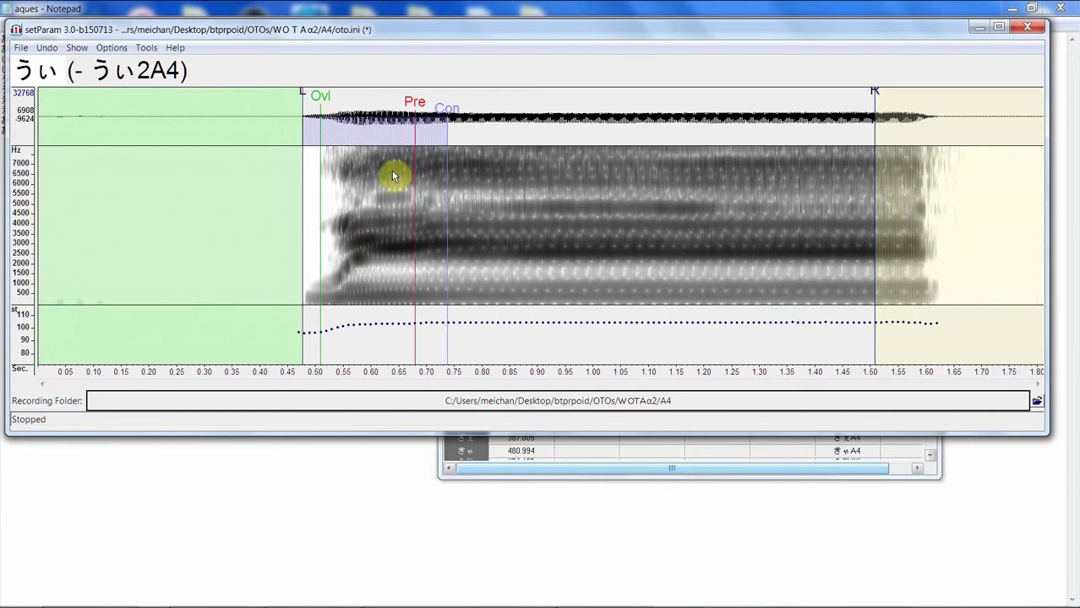
{"action": "key", "text": "F3"}
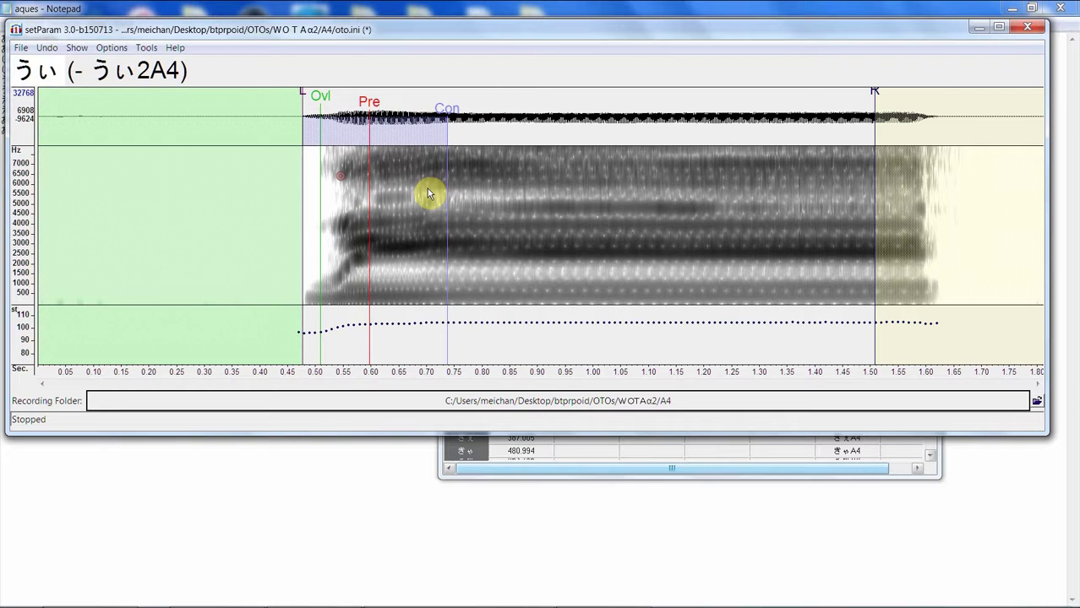
{"action": "key", "text": "F4"}
{"action": "key", "text": "F4"}
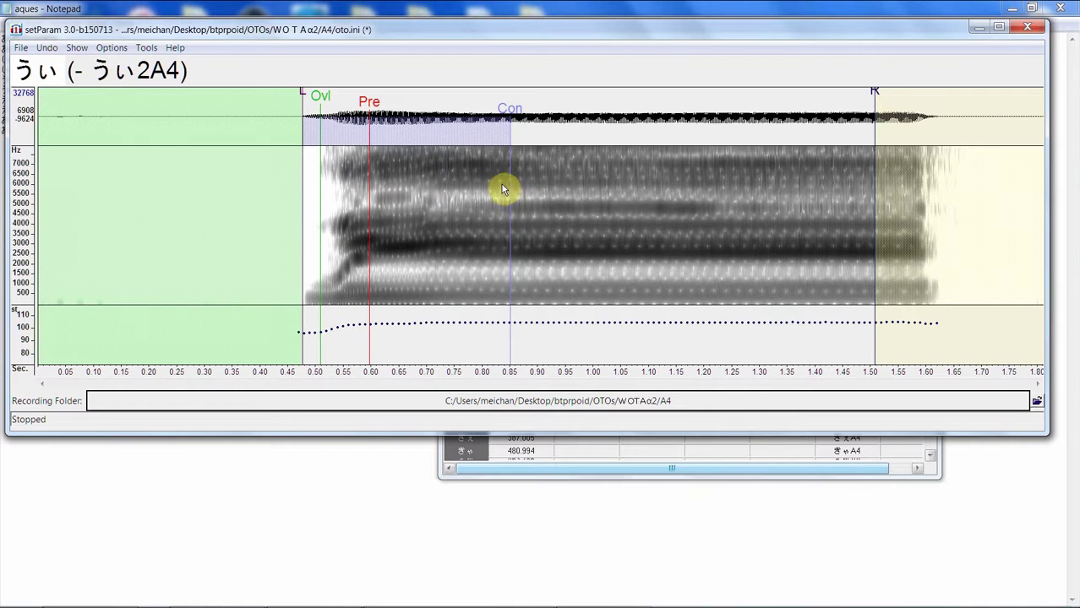
{"action": "left_click", "coordinate": [609, 597]}
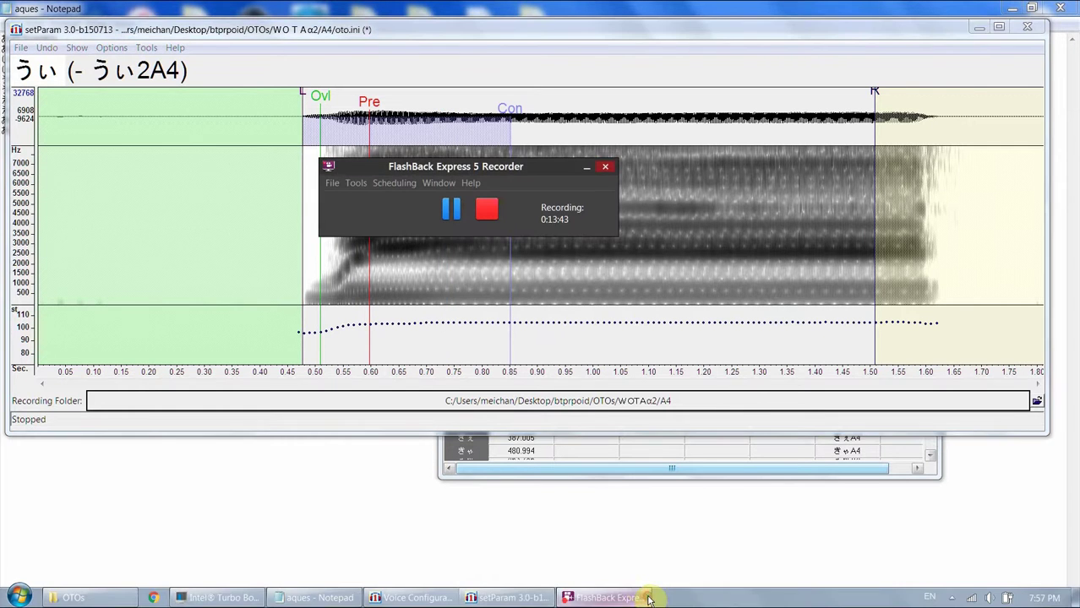
{"action": "left_click", "coordinate": [475, 29]}
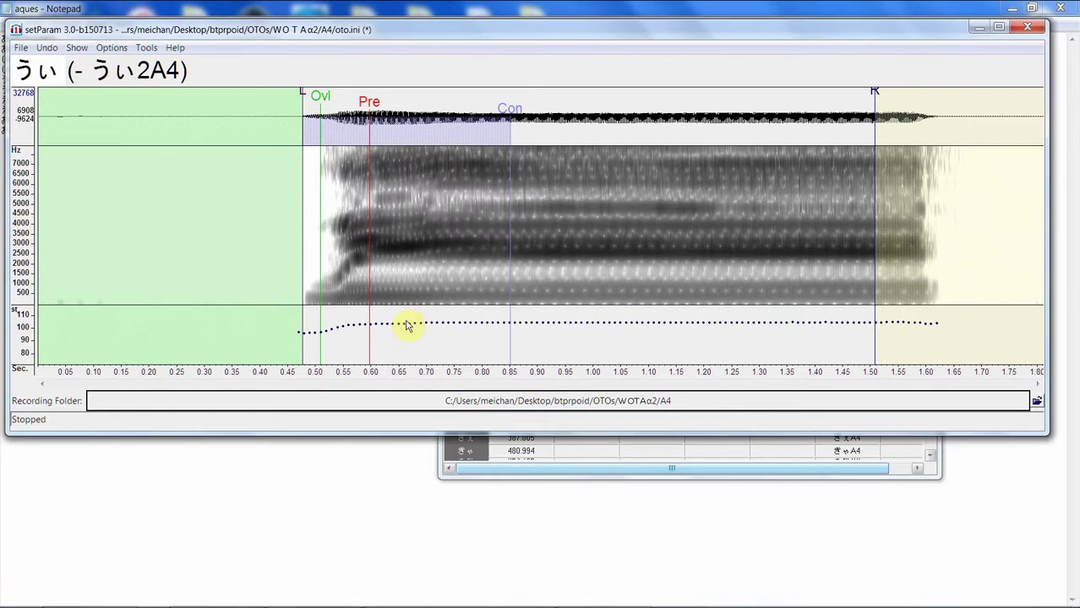
- Play back the sections of うぃ between its overlap, preutterance, consonant and right blank markers
{"action": "double_click", "coordinate": [342, 255]}
{"action": "double_click", "coordinate": [451, 253]}
{"action": "double_click", "coordinate": [607, 239]}
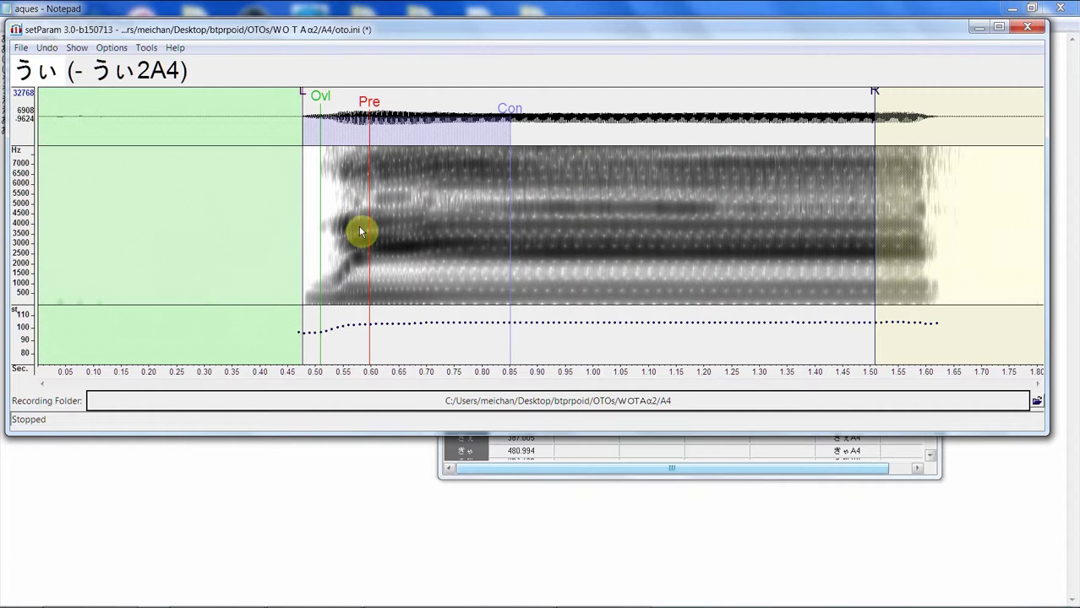
{"action": "double_click", "coordinate": [462, 220]}
- Place the markers of うぇ: left blank about 0.52 s, overlap 0.54 s, preutterance 0.64 s, consonant 0.88 s and right blank 1.645 s
{"action": "key", "text": "Down"}
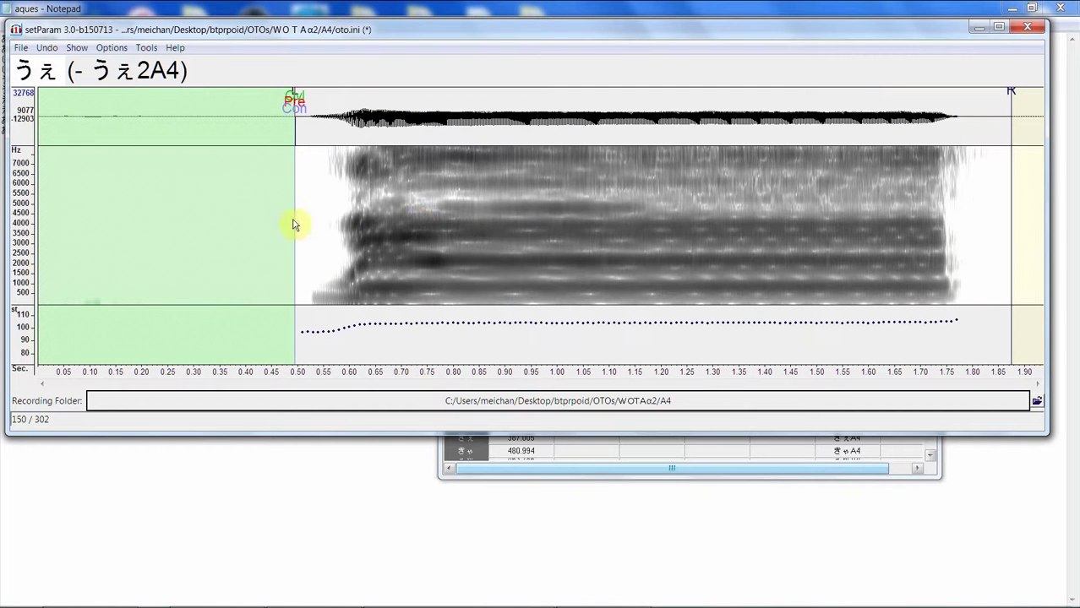
{"action": "mouse_move", "coordinate": [325, 191]}
{"action": "left_mouse_down"}
{"action": "mouse_move", "coordinate": [325, 176]}
{"action": "mouse_move", "coordinate": [314, 183]}
{"action": "left_mouse_up"}
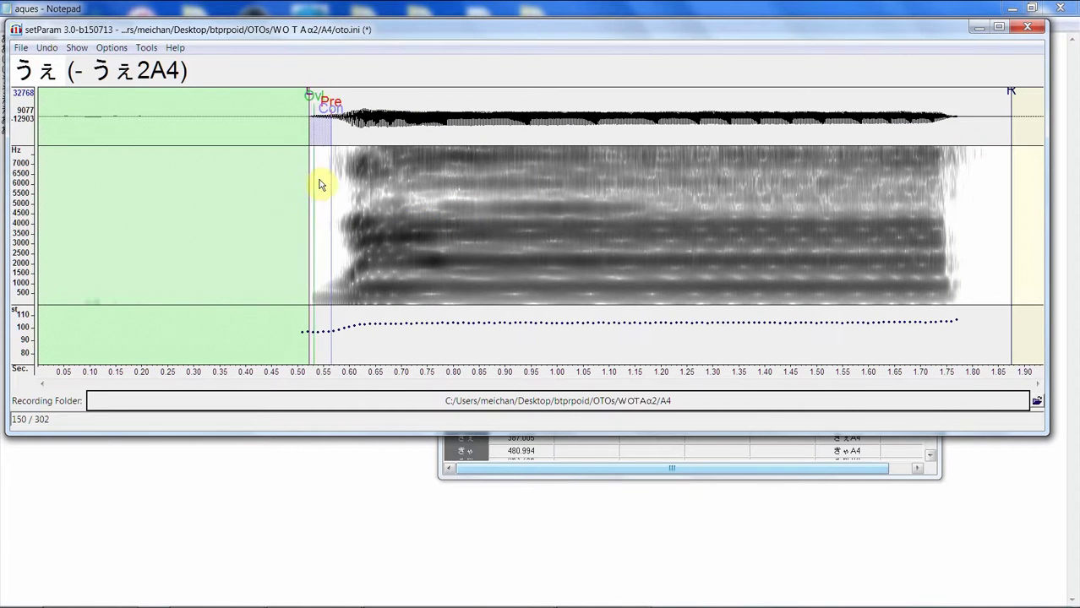
{"action": "left_click_drag", "start_coordinate": [429, 183], "coordinate": [495, 198]}
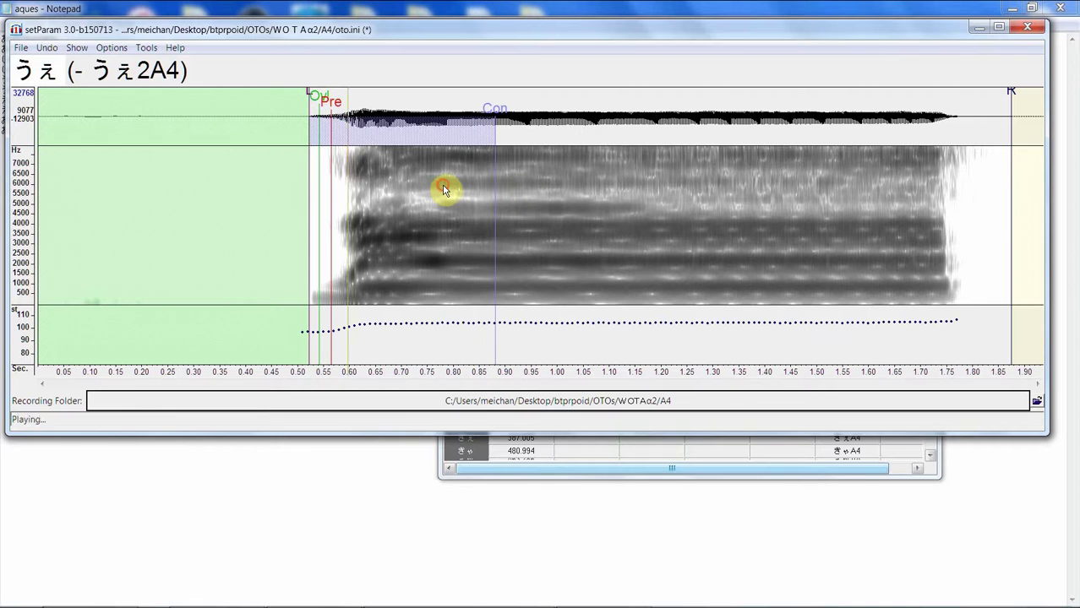
{"action": "left_click_drag", "start_coordinate": [331, 177], "coordinate": [370, 181]}
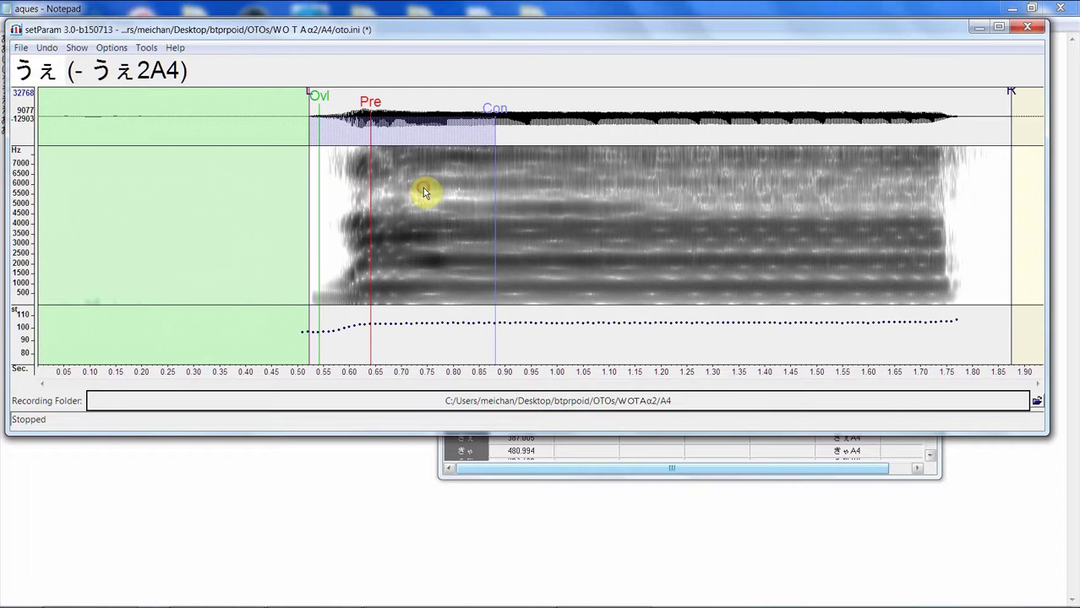
{"action": "left_click", "coordinate": [893, 179]}
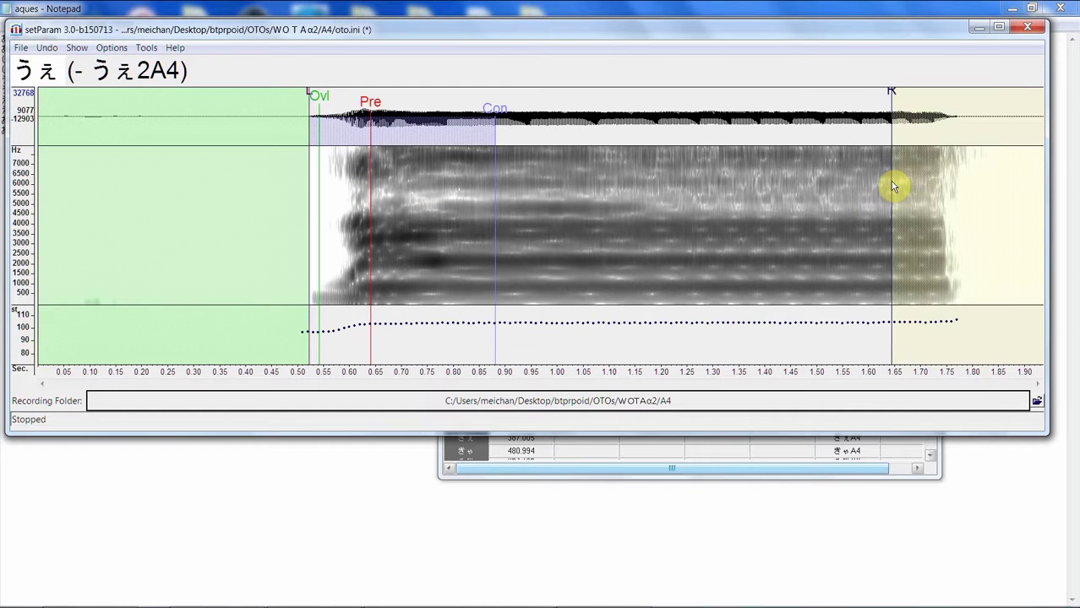
- Place the markers of うぉ: left blank about 0.49 s, overlap 0.525 s, preutterance 0.615 s, consonant 0.755 s and right blank 1.72 s
{"action": "key", "text": "Down"}
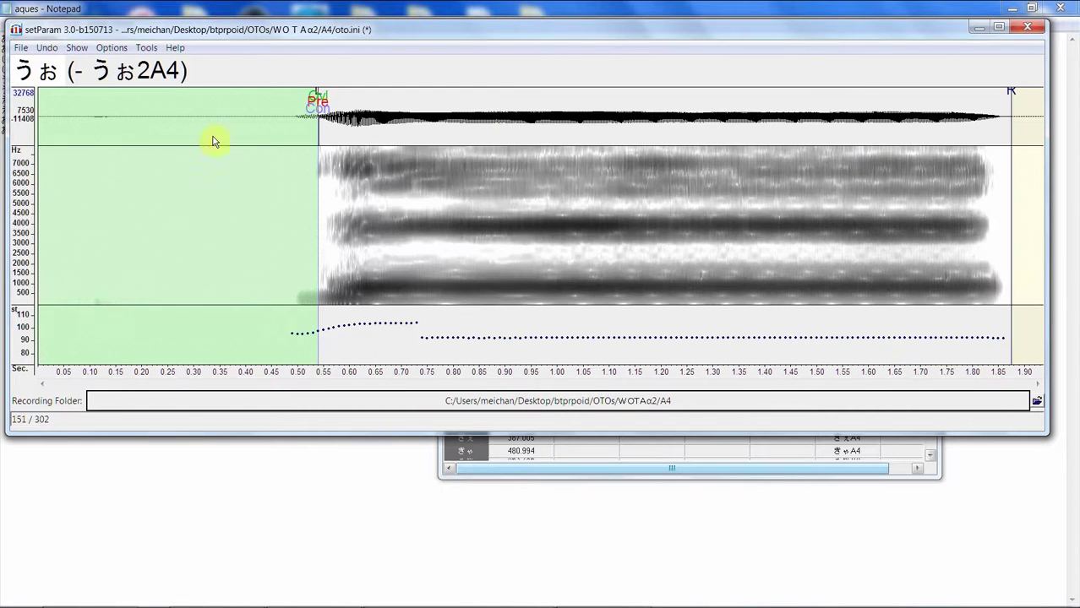
{"action": "left_click_drag", "start_coordinate": [288, 127], "coordinate": [293, 126]}
{"action": "left_click", "coordinate": [311, 142]}
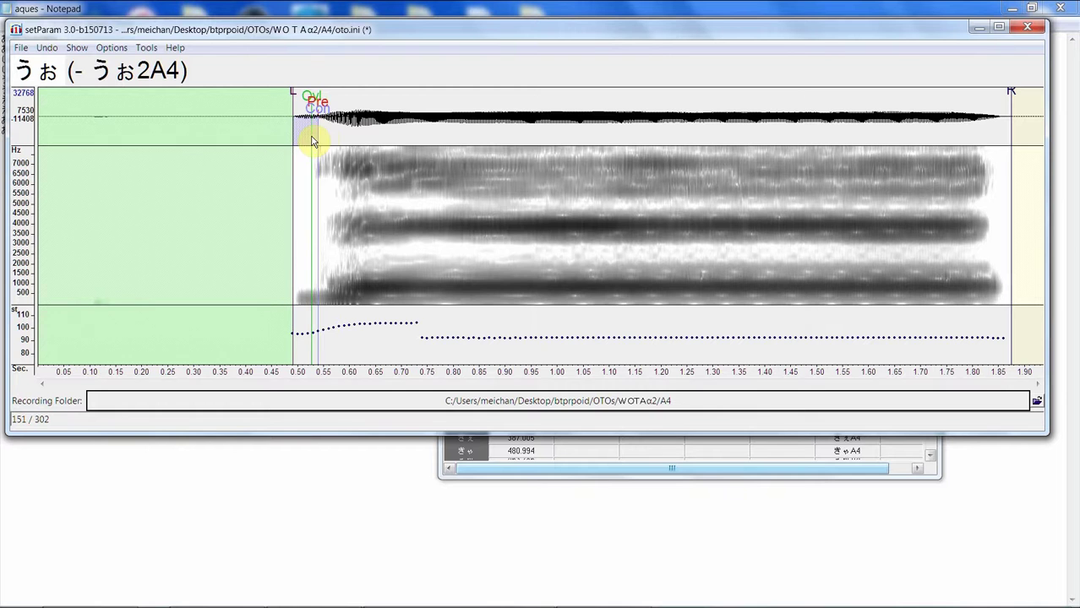
{"action": "key", "text": "F4"}
{"action": "key", "text": "F4"}
{"action": "key", "text": "F4"}
{"action": "key", "text": "F3"}
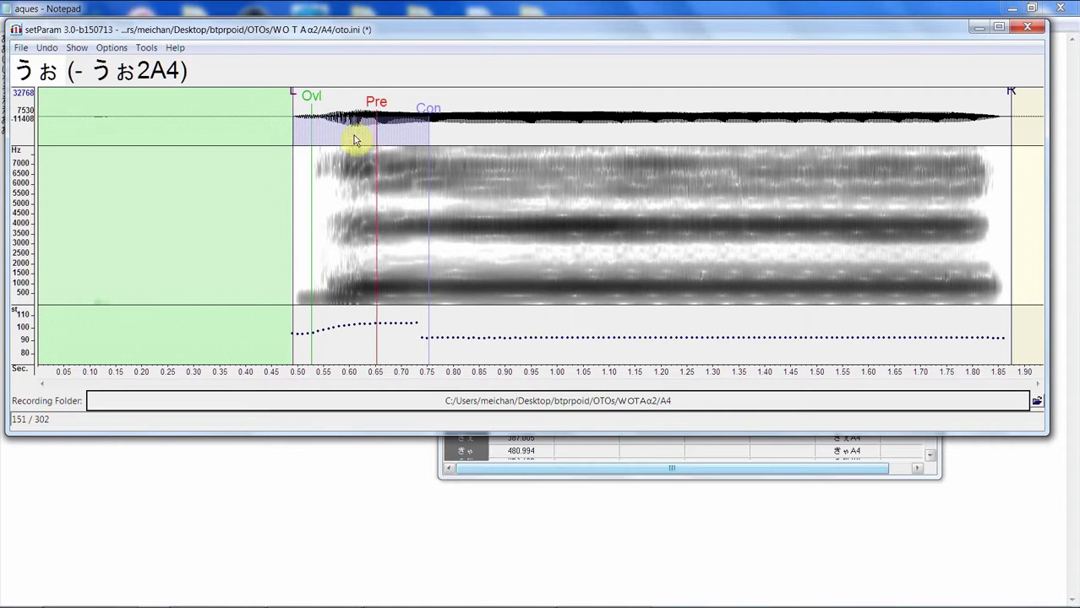
{"action": "key", "text": "F3"}
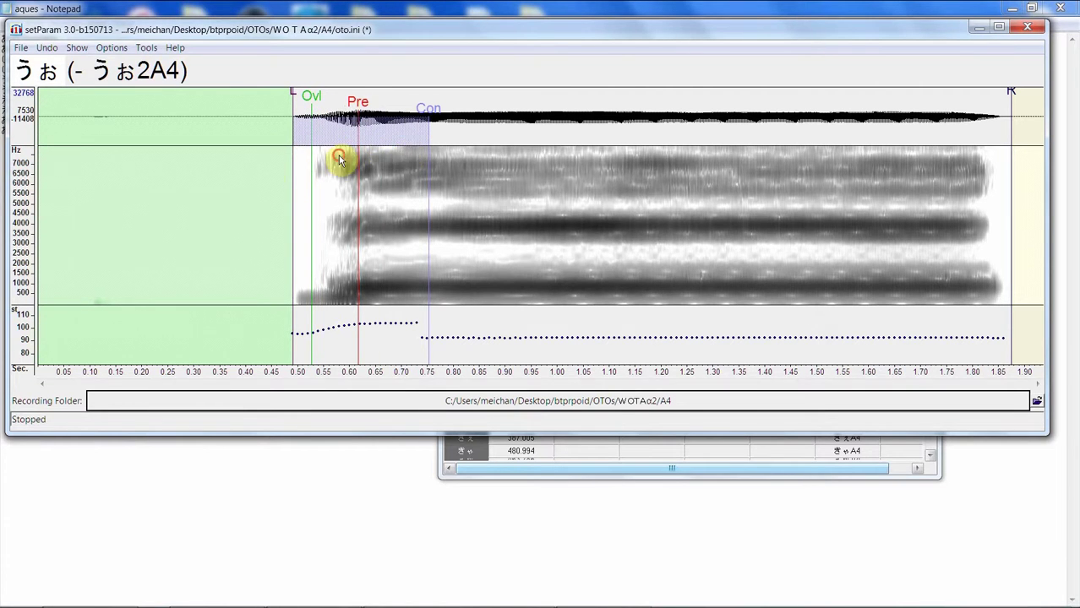
{"action": "key", "text": "F5"}
{"action": "key", "text": "F5"}
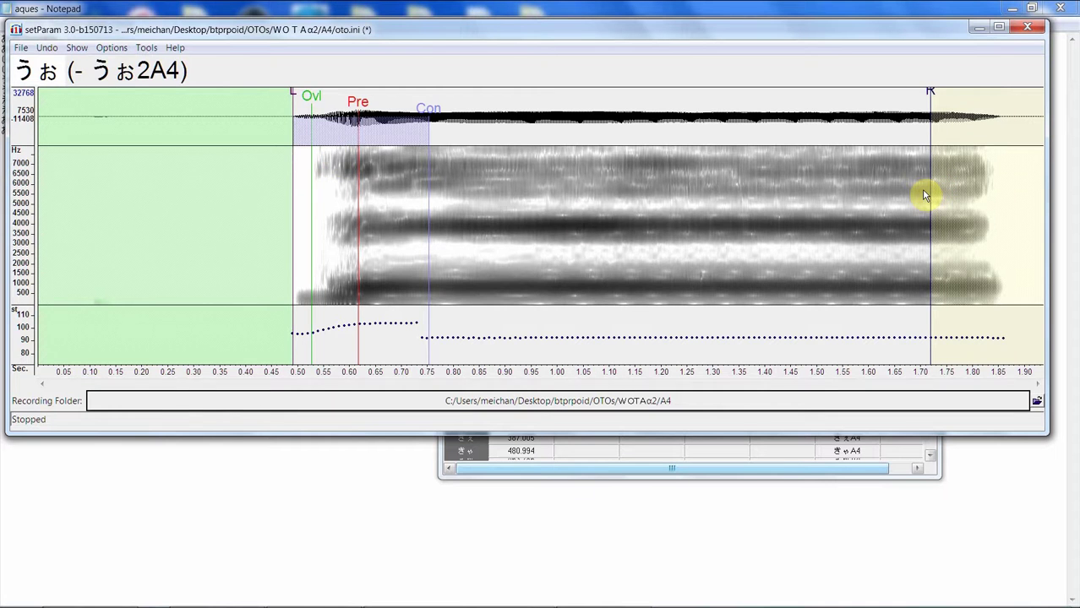
- Place the markers of こ: left blank about 0.435 s, overlap 0.45 s, preutterance 0.535 s, consonant 0.745 s and right blank 1.80 s
{"action": "key", "text": "Down"}
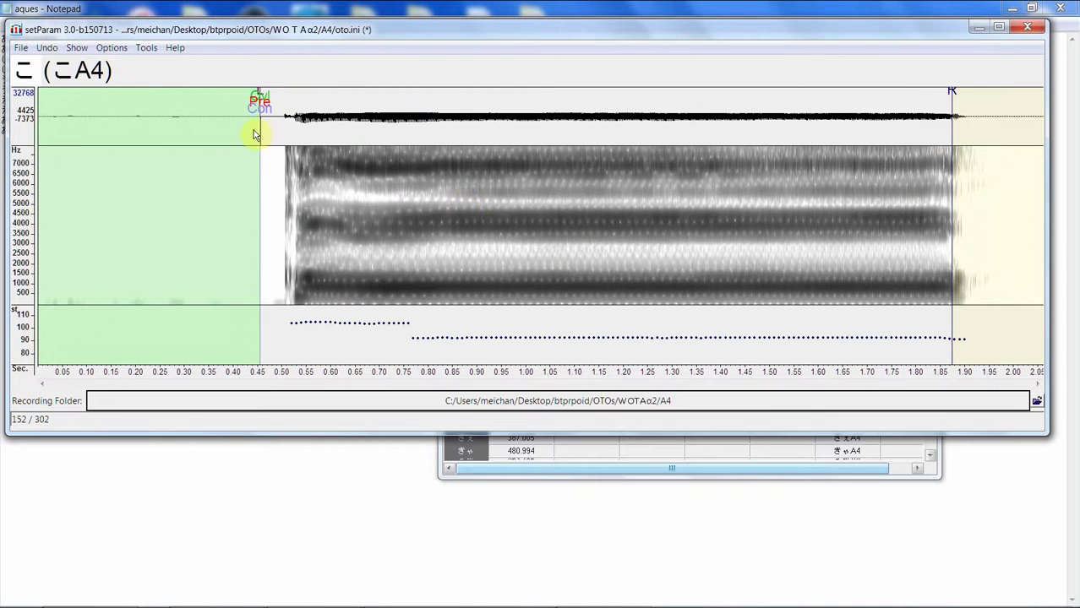
{"action": "key", "text": "F1"}
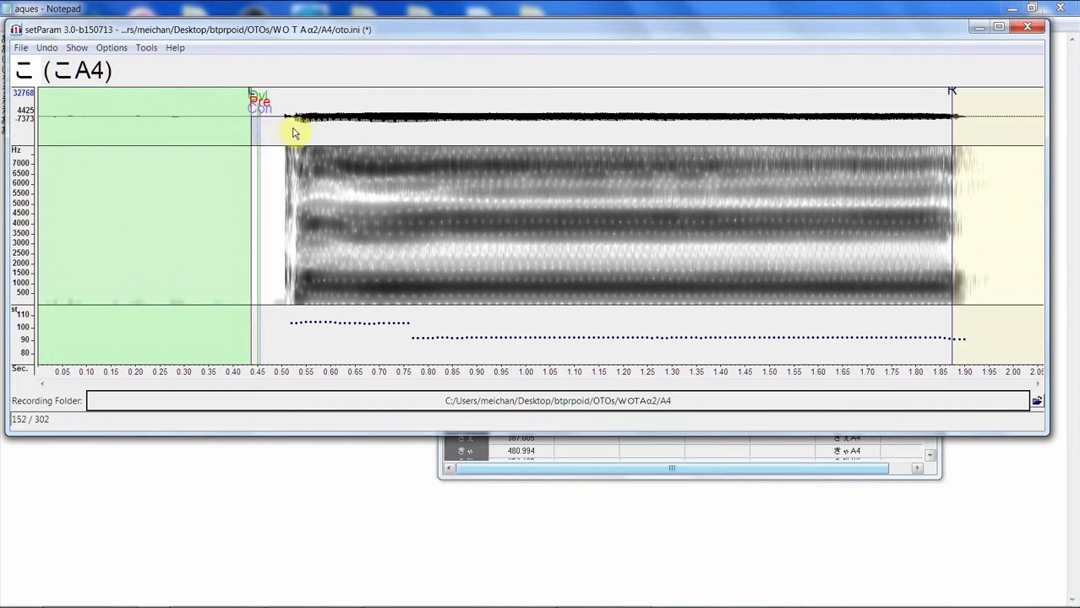
{"action": "key", "text": "F4"}
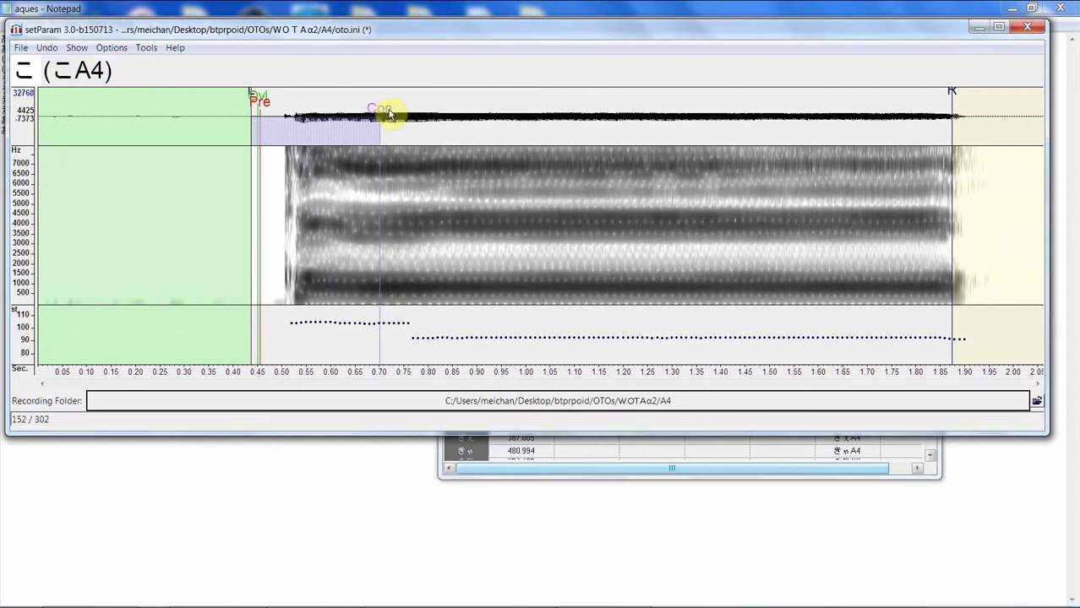
{"action": "key", "text": "F4"}
{"action": "key", "text": "F3"}
{"action": "key", "text": "F3"}
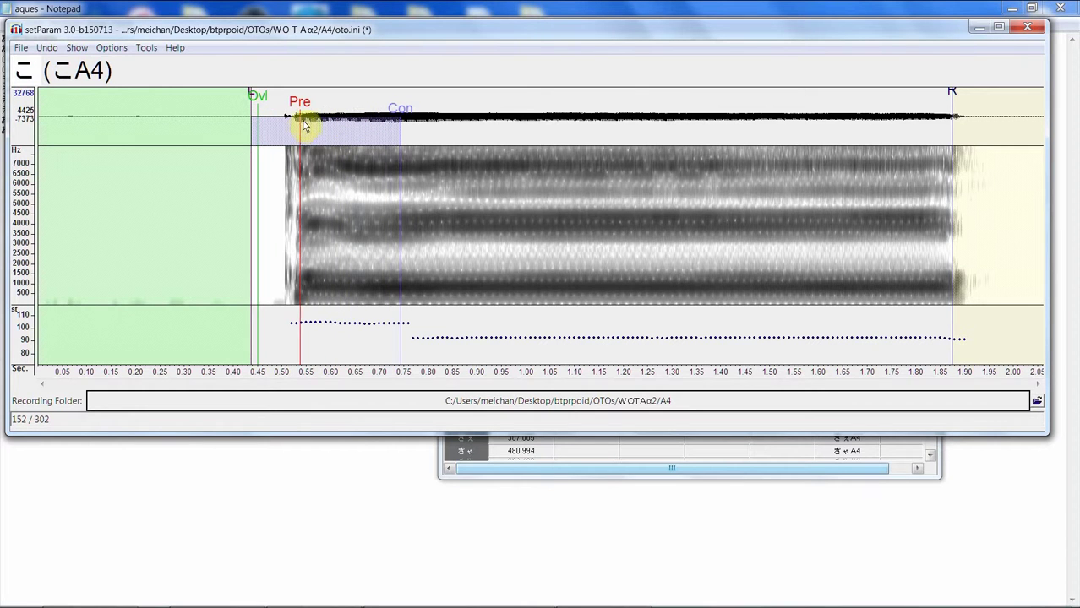
{"action": "key", "text": "F5"}
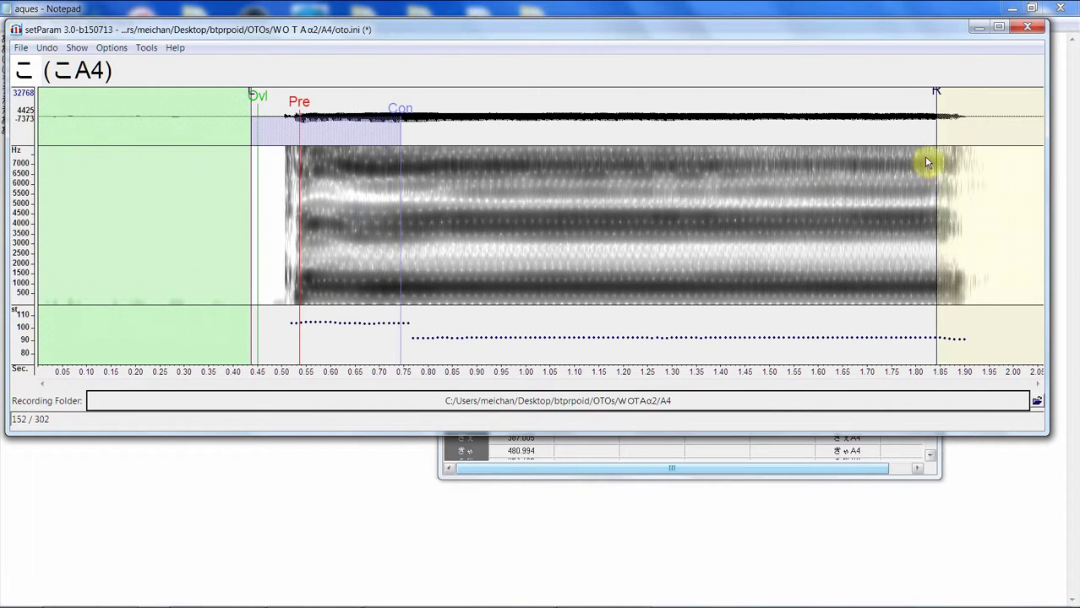
{"action": "key", "text": "F5"}
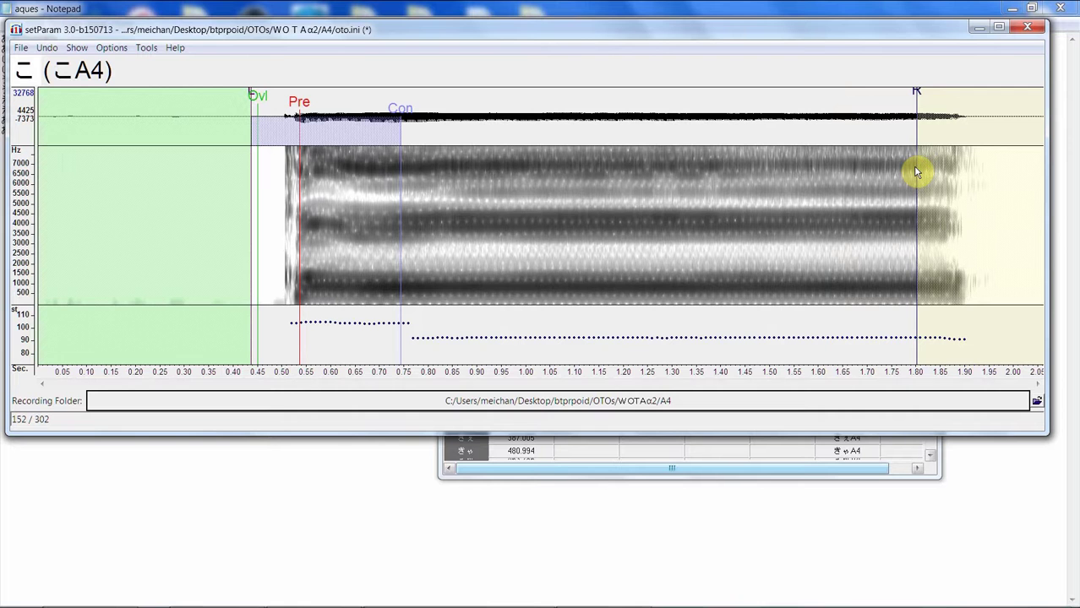
- Shorten the stretch region of こ by moving its consonant to about 0.62 s and its right blank to about 0.74 s
{"action": "key", "text": "F4"}
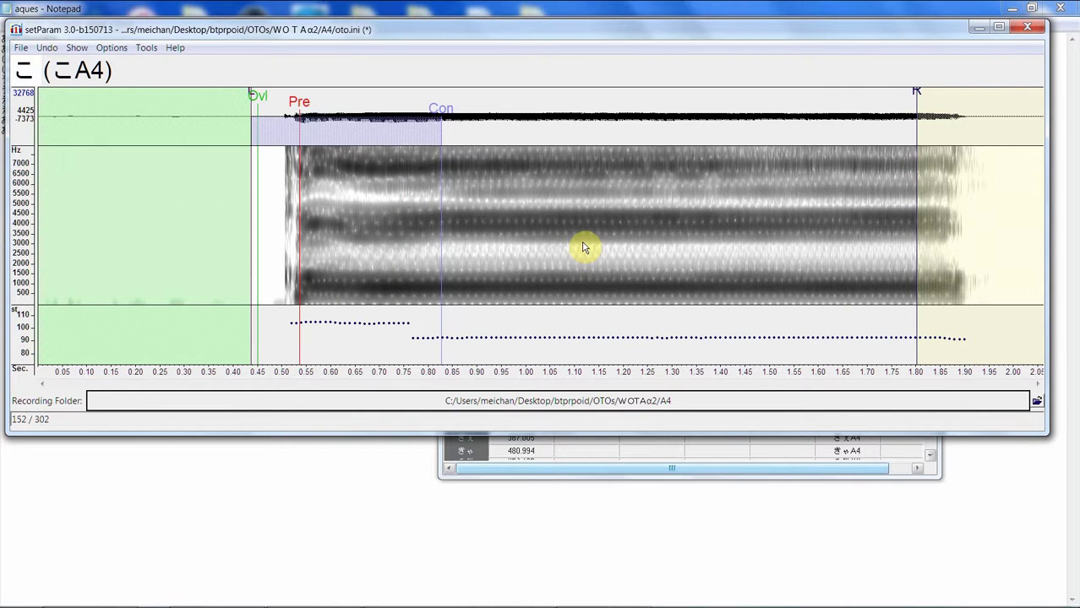
{"action": "key", "text": "F4"}
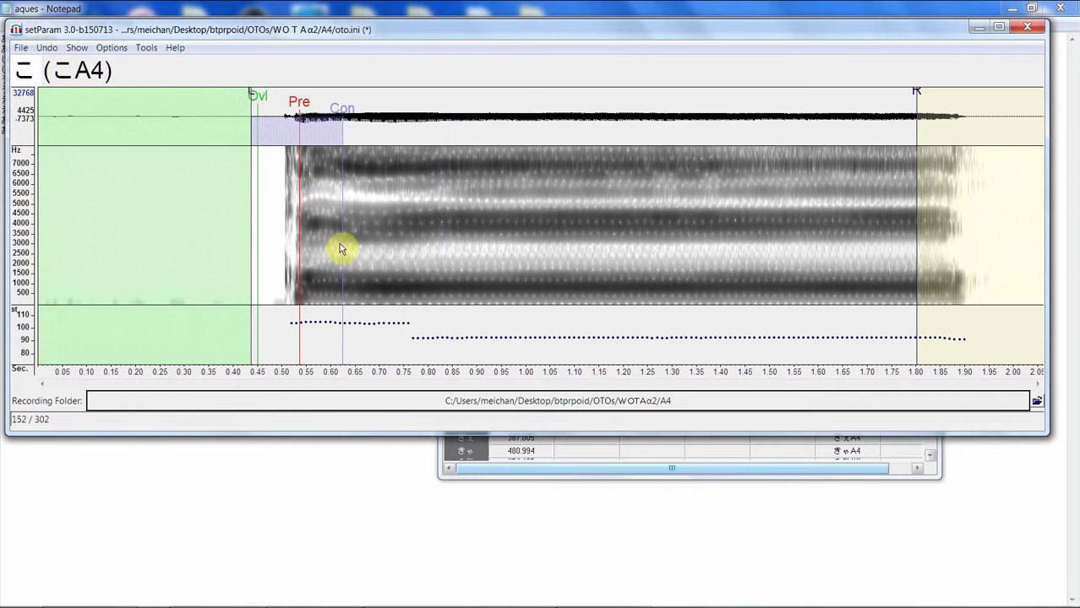
{"action": "key", "text": "F5"}
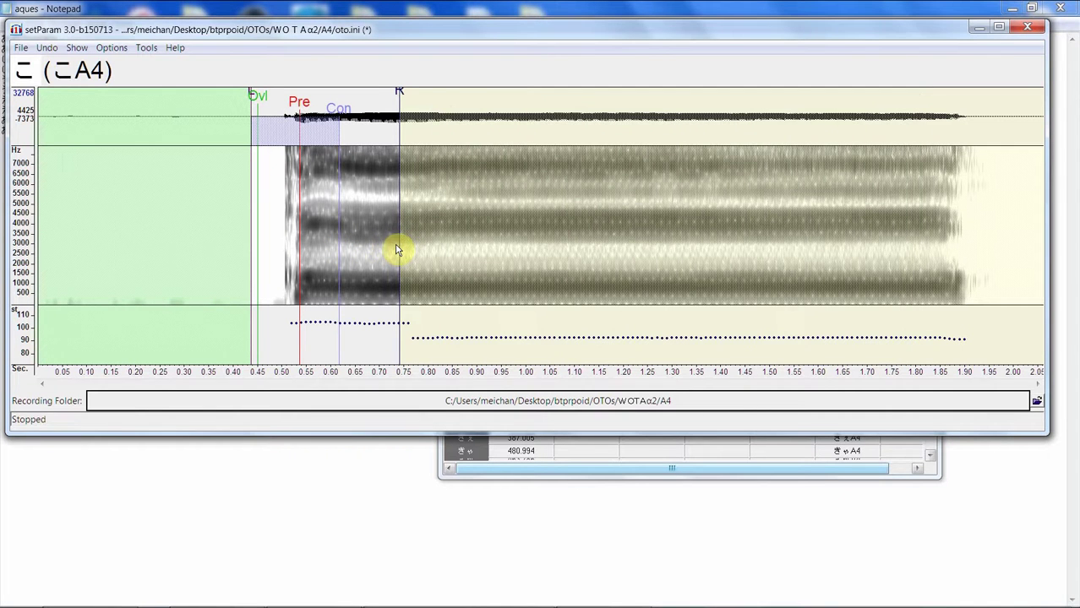
{"action": "key", "text": "space"}
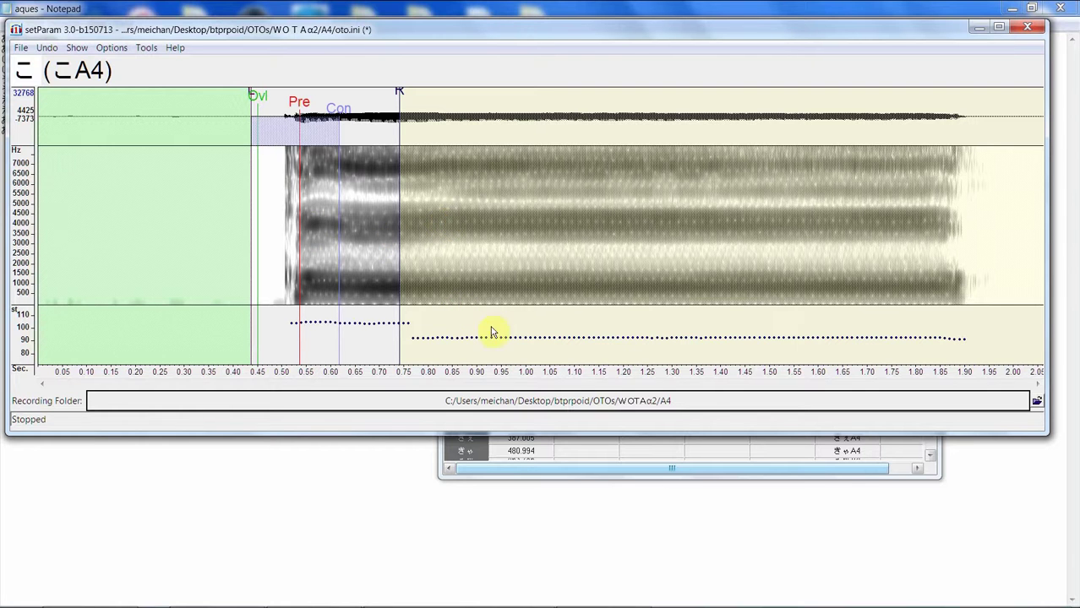
- Place the markers of き: left blank about 0.44 s, overlap 0.455 s, preutterance 0.525 s, consonant 0.66 s and right blank 1.585 s
{"action": "key", "text": "Down"}
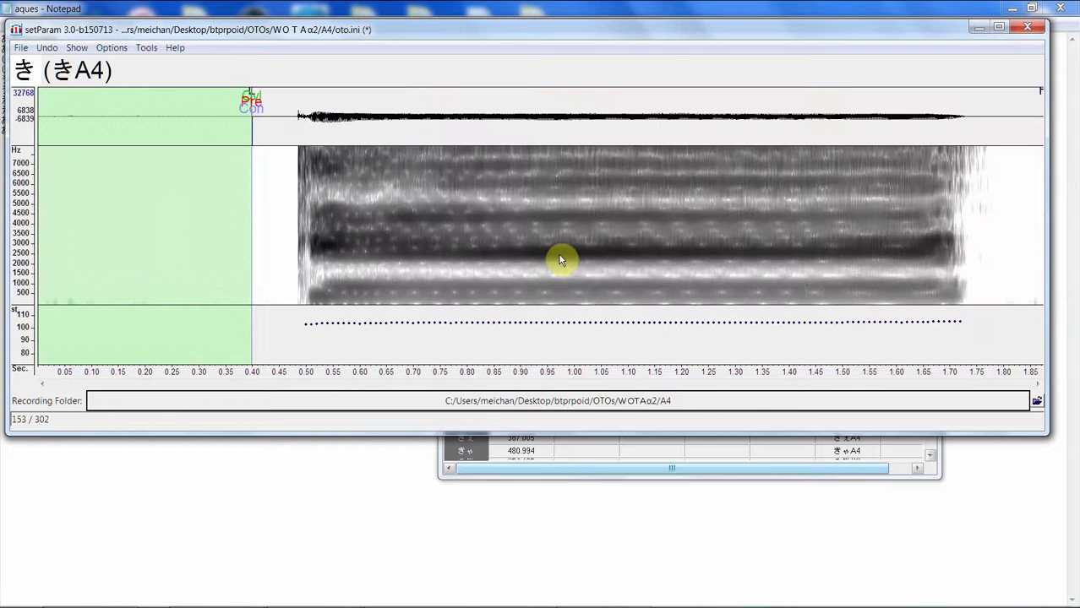
{"action": "mouse_move", "coordinate": [279, 128]}
{"action": "left_mouse_down"}
{"action": "mouse_move", "coordinate": [392, 116]}
{"action": "mouse_move", "coordinate": [282, 125]}
{"action": "mouse_move", "coordinate": [319, 120]}
{"action": "left_mouse_up"}
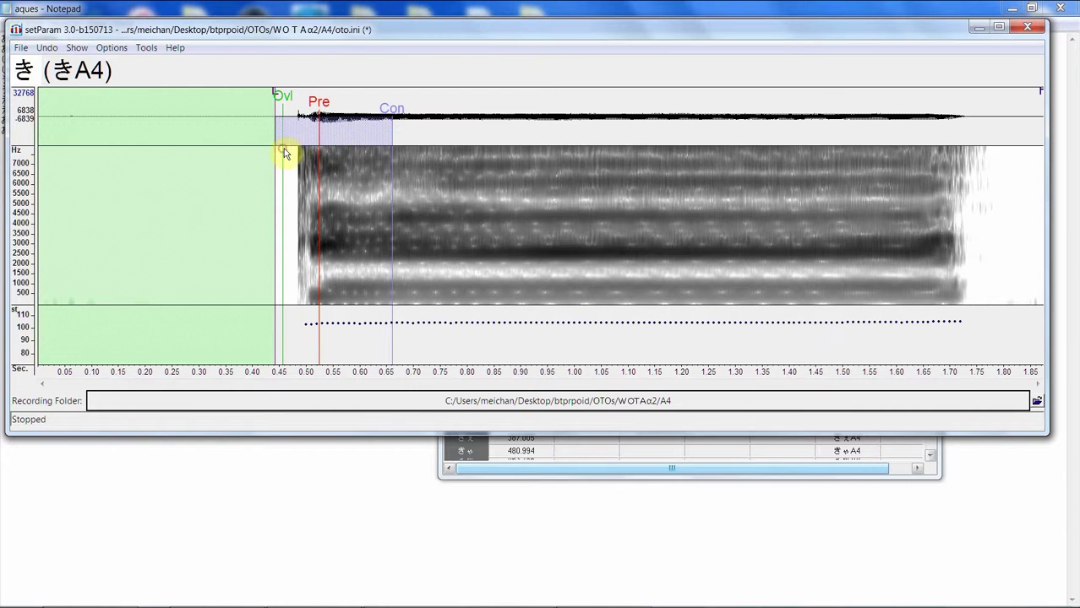
{"action": "left_click", "coordinate": [304, 133]}
{"action": "left_click", "coordinate": [888, 141]}
- Place the markers of きぇ: left blank about 0.43 s, overlap 0.44 s, preutterance 0.535 s, consonant 0.70 s and right blank 1.625 s
{"action": "key", "text": "Down"}
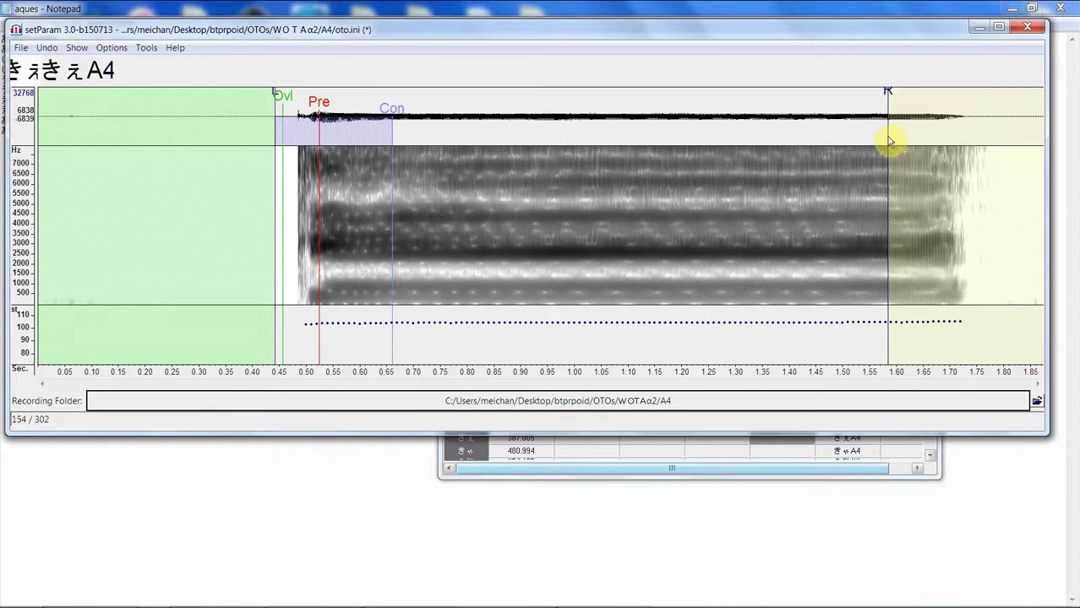
{"action": "mouse_move", "coordinate": [223, 132]}
{"action": "left_mouse_down"}
{"action": "mouse_move", "coordinate": [296, 121]}
{"action": "mouse_move", "coordinate": [372, 127]}
{"action": "left_mouse_up"}
{"action": "left_click_drag", "start_coordinate": [258, 119], "coordinate": [292, 118]}
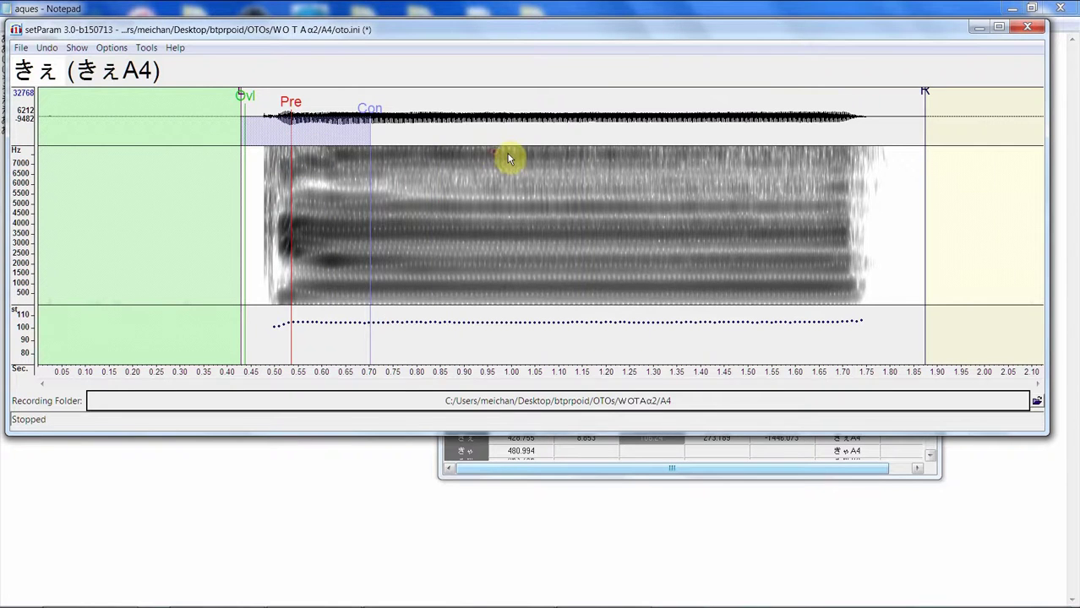
{"action": "mouse_move", "coordinate": [596, 118]}
{"action": "left_mouse_down"}
{"action": "mouse_move", "coordinate": [832, 101]}
{"action": "mouse_move", "coordinate": [807, 121]}
{"action": "left_mouse_up"}
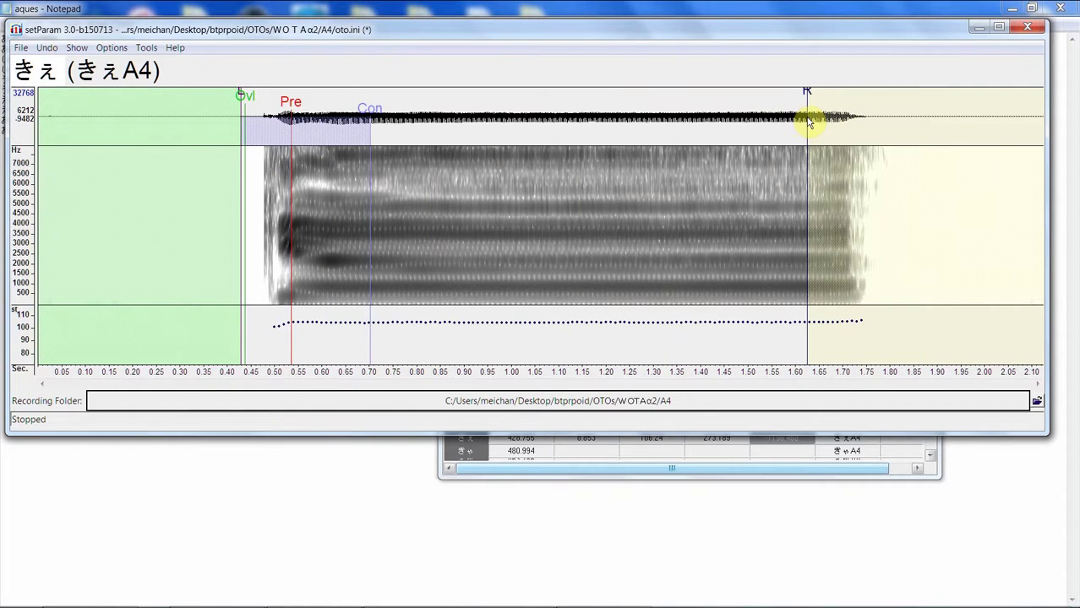
- Place the markers of きゃ: left blank at about 0.43 s, overlap 0.45 s, preutterance 0.55 s and consonant 0.82 s
{"action": "key", "text": "Down"}
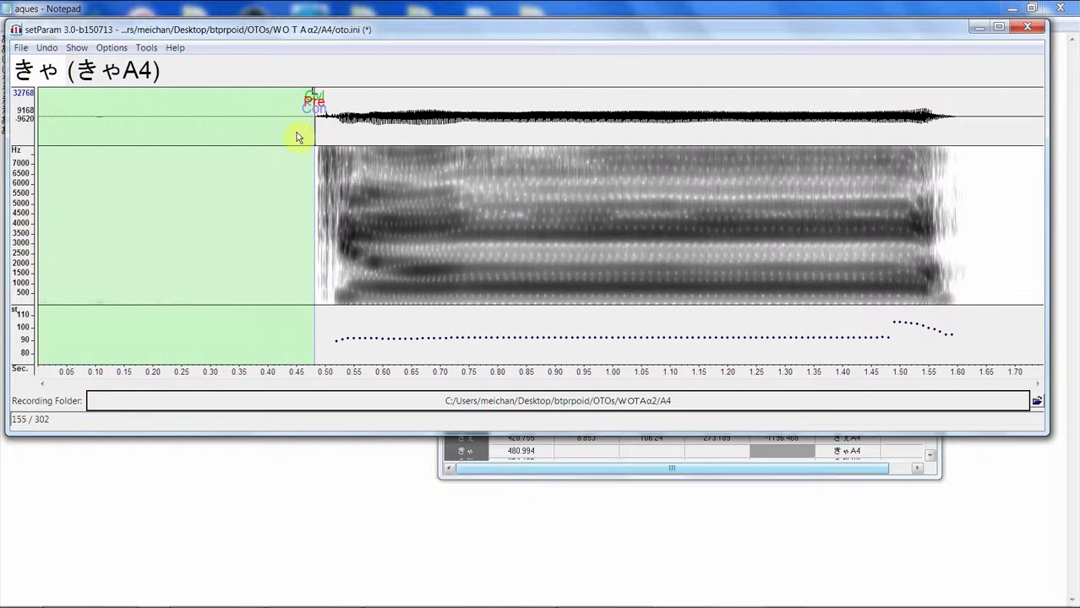
{"action": "key", "text": "F1"}
{"action": "key", "text": "F2"}
{"action": "key", "text": "F3"}
{"action": "key", "text": "F4"}
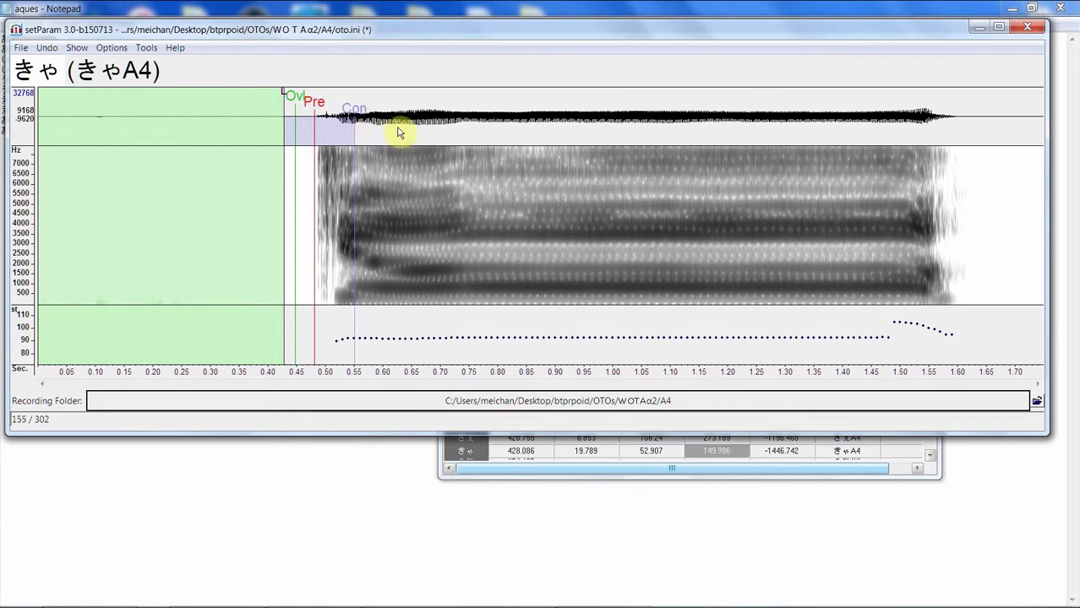
{"action": "key", "text": "F4"}
{"action": "key", "text": "F3"}
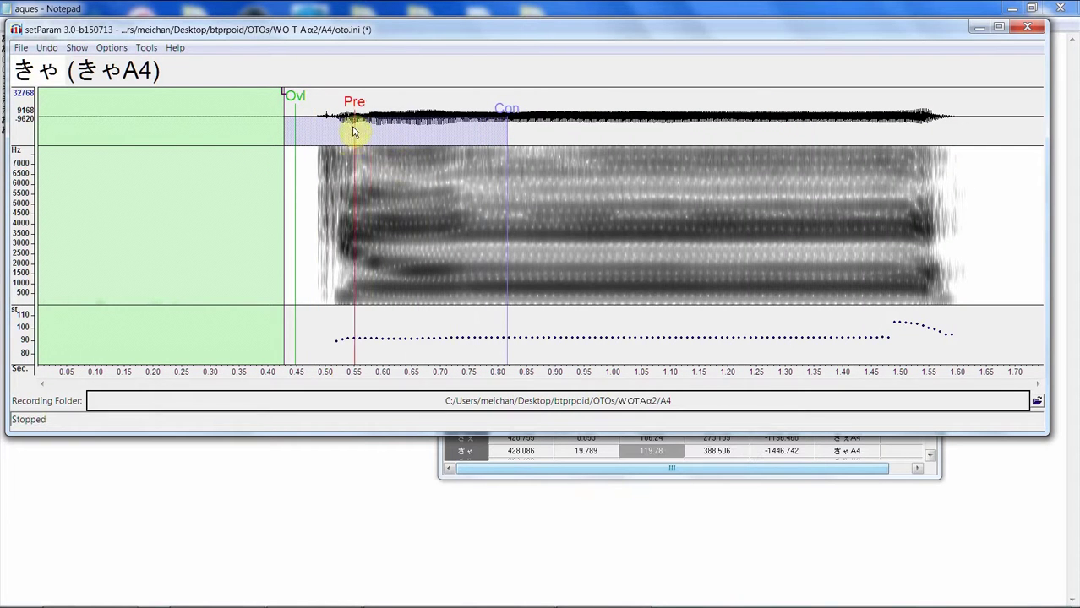
{"action": "key", "text": "F3"}
- Adjust きゃ to preutterance about 0.585 s and consonant 0.83 s, and place its right blank at about 1.425 s
{"action": "left_click", "coordinate": [439, 179]}
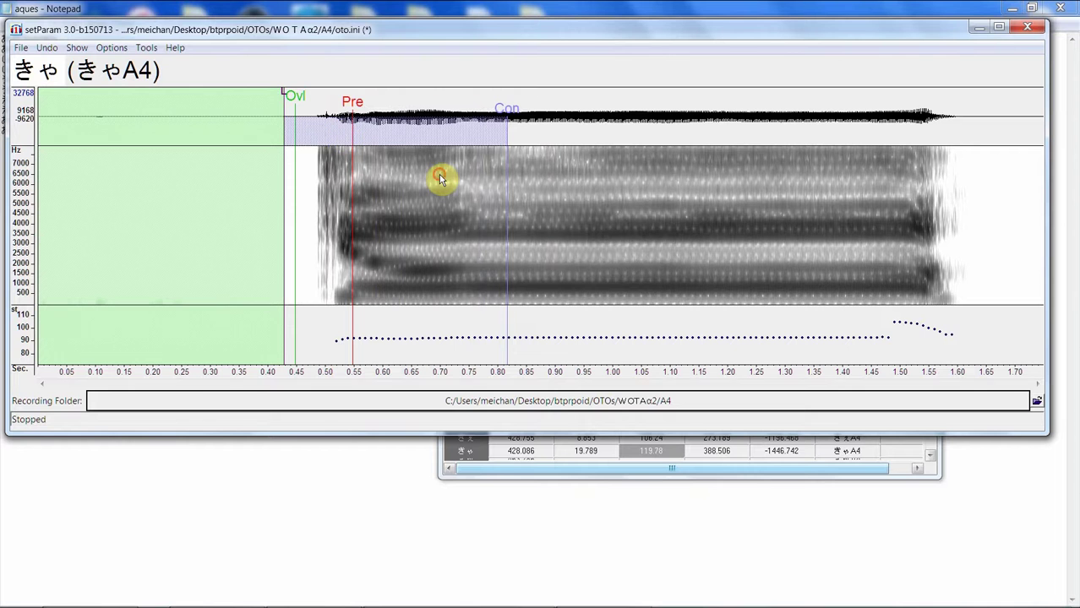
{"action": "mouse_move", "coordinate": [439, 179]}
{"action": "left_mouse_down"}
{"action": "mouse_move", "coordinate": [356, 110]}
{"action": "mouse_move", "coordinate": [518, 105]}
{"action": "left_mouse_up"}
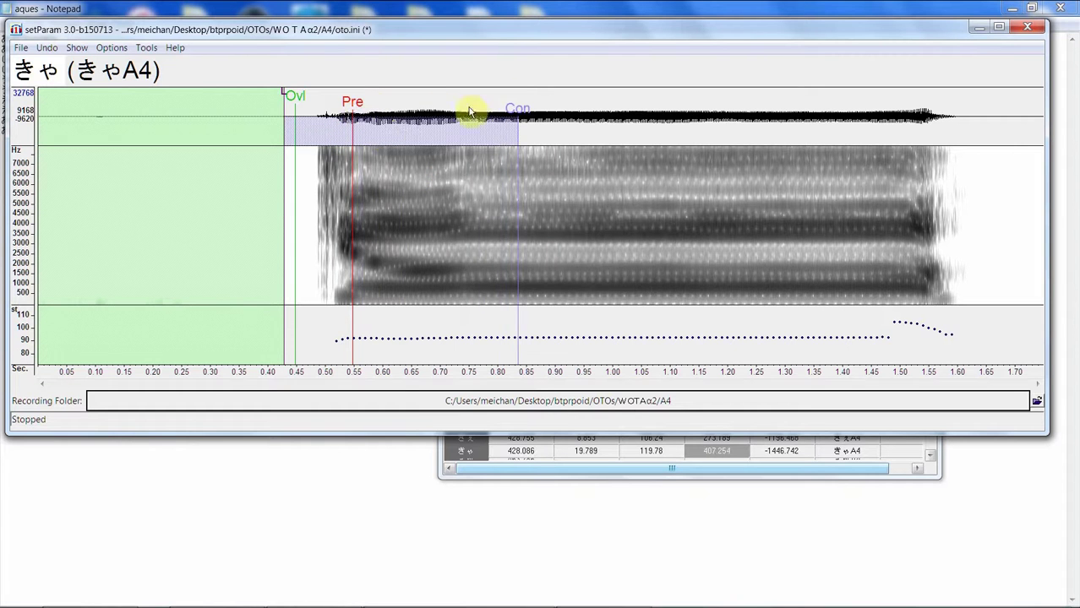
{"action": "mouse_move", "coordinate": [379, 111]}
{"action": "left_mouse_down"}
{"action": "mouse_move", "coordinate": [502, 113]}
{"action": "mouse_move", "coordinate": [375, 125]}
{"action": "mouse_move", "coordinate": [374, 115]}
{"action": "mouse_move", "coordinate": [554, 120]}
{"action": "mouse_move", "coordinate": [375, 133]}
{"action": "left_mouse_up"}
{"action": "left_click", "coordinate": [486, 125]}
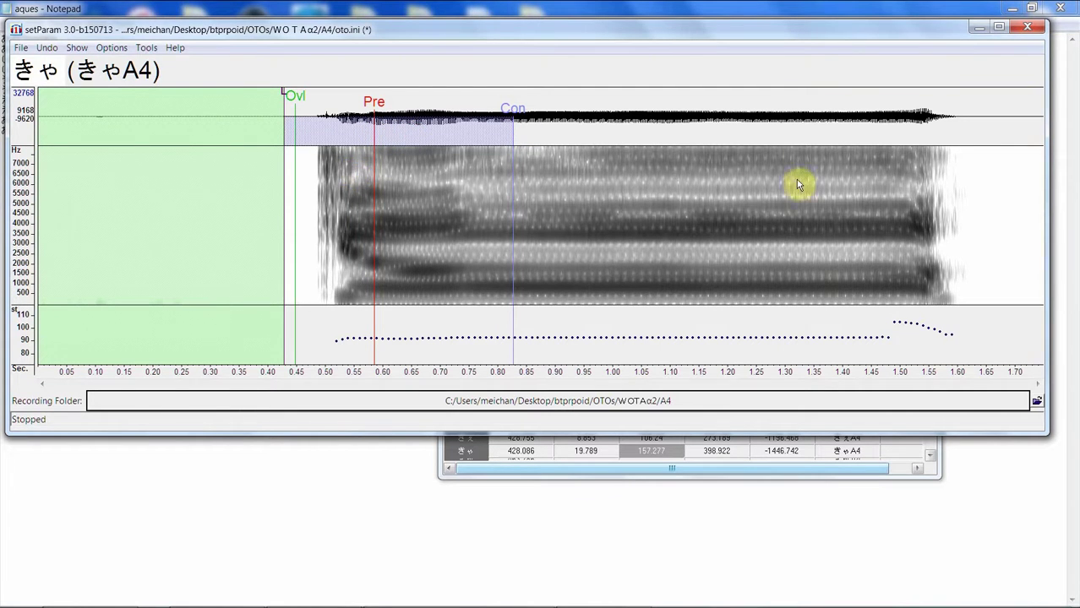
{"action": "mouse_move", "coordinate": [848, 175]}
{"action": "left_mouse_down"}
{"action": "mouse_move", "coordinate": [908, 161]}
{"action": "mouse_move", "coordinate": [890, 174]}
{"action": "left_mouse_up"}
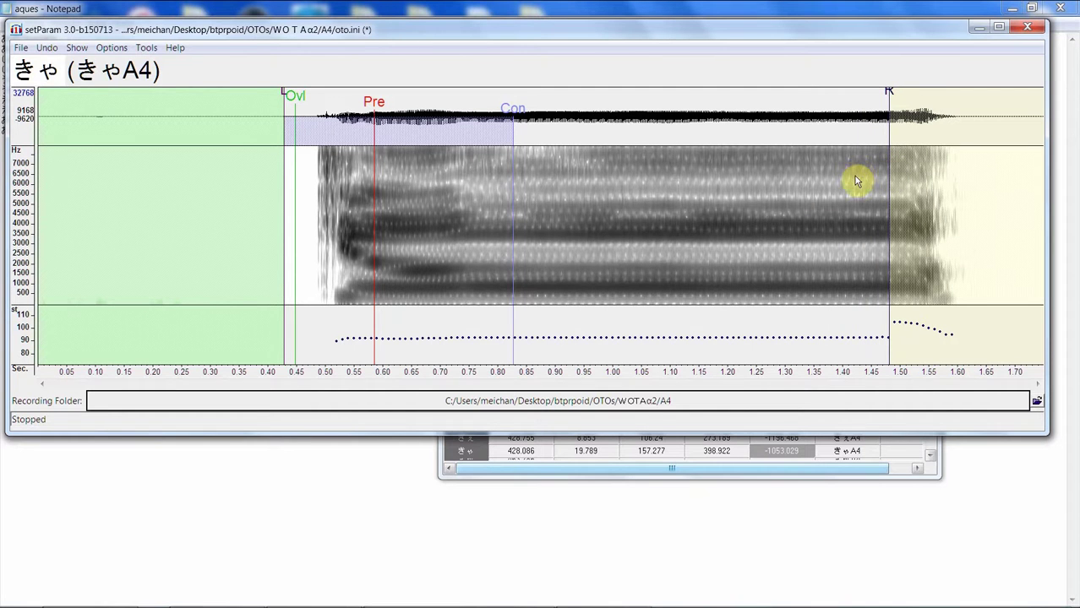
{"action": "left_click_drag", "start_coordinate": [873, 176], "coordinate": [857, 182]}
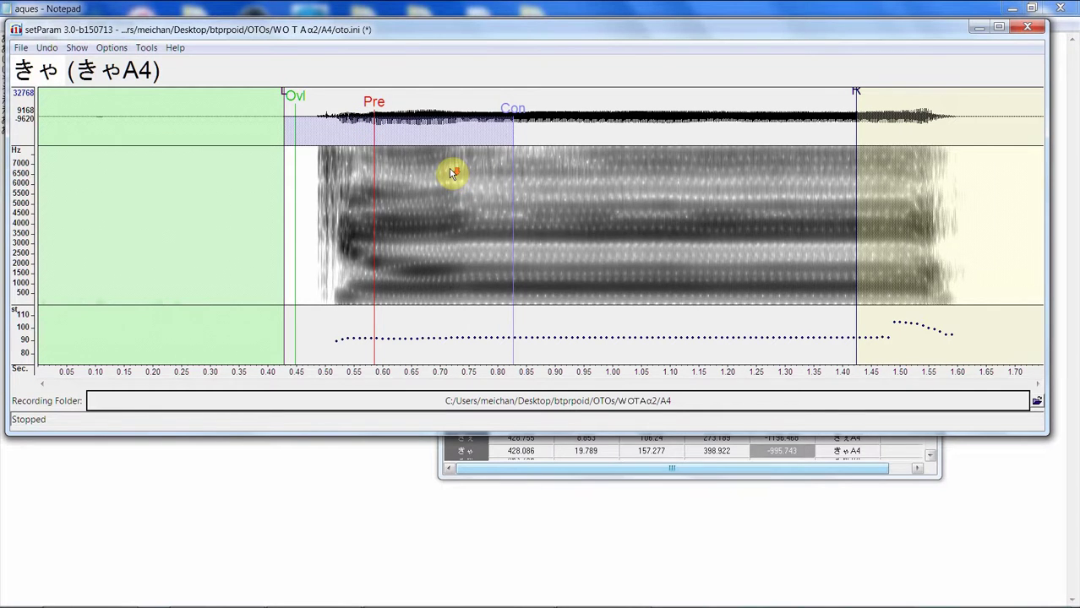
- Place the markers of きゅ: left blank about 0.43 s, overlap 0.44 s, preutterance 0.58 s, consonant 0.79 s and right blank 1.44 s
{"action": "key", "text": "Down"}
{"action": "key", "text": "Up"}
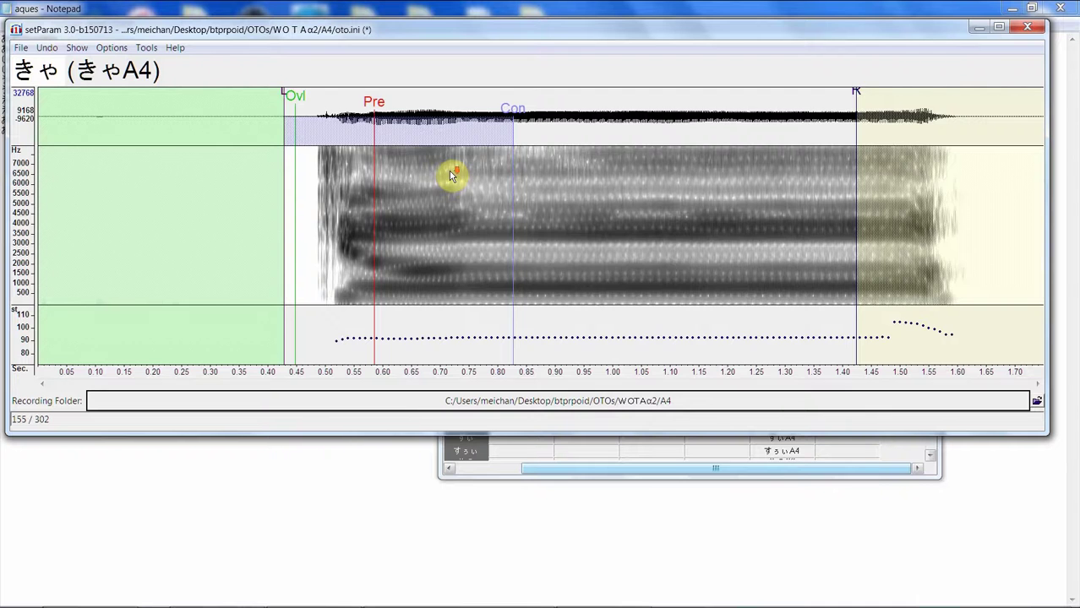
{"action": "key", "text": "Down"}
{"action": "mouse_move", "coordinate": [276, 128]}
{"action": "left_mouse_down"}
{"action": "mouse_move", "coordinate": [445, 110]}
{"action": "mouse_move", "coordinate": [352, 106]}
{"action": "mouse_move", "coordinate": [361, 110]}
{"action": "left_mouse_up"}
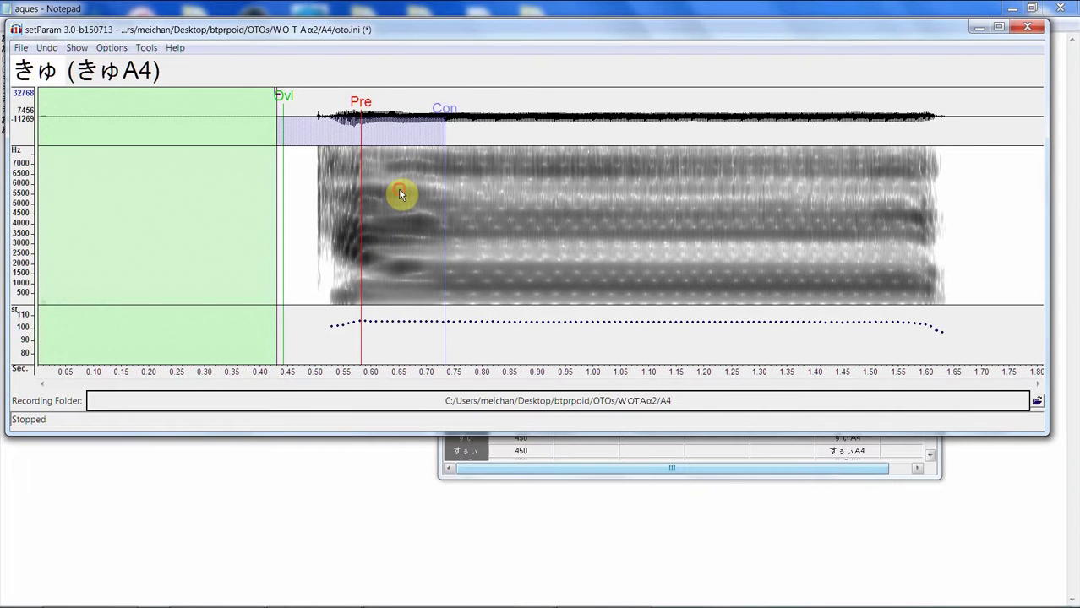
{"action": "mouse_move", "coordinate": [819, 176]}
{"action": "left_mouse_down"}
{"action": "mouse_move", "coordinate": [870, 169]}
{"action": "mouse_move", "coordinate": [836, 181]}
{"action": "left_mouse_up"}
{"action": "left_click_drag", "start_coordinate": [445, 196], "coordinate": [478, 192]}
- Place the markers of きょ: left blank about 0.38 s, overlap 0.405 s, consonant 0.635 s and right blank 0.725 s
{"action": "key", "text": "Down"}
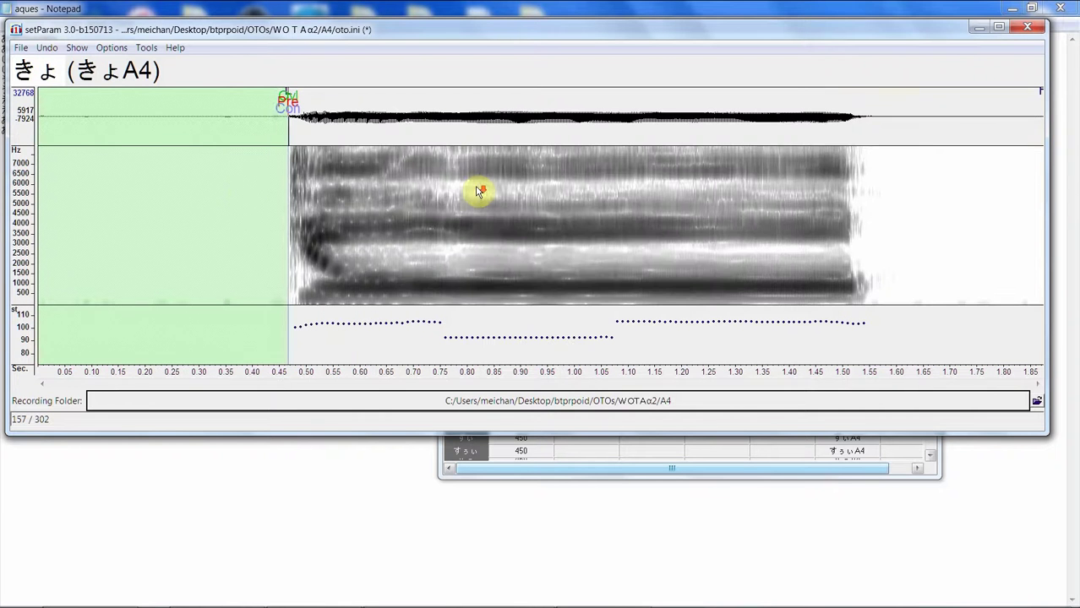
{"action": "left_click", "coordinate": [239, 192]}
{"action": "left_click", "coordinate": [256, 186]}
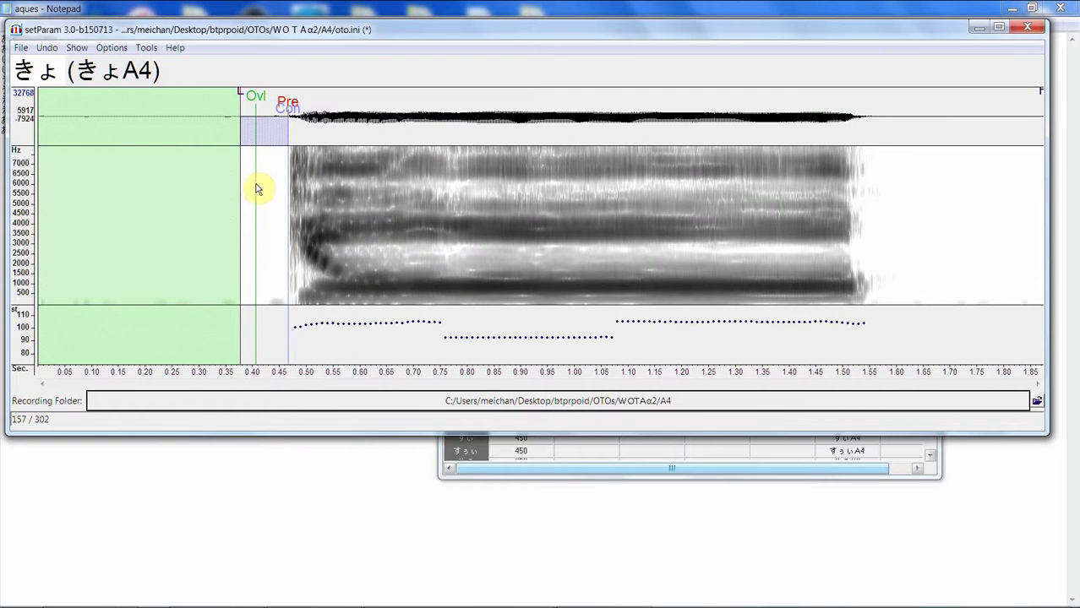
{"action": "mouse_move", "coordinate": [288, 186]}
{"action": "left_mouse_down"}
{"action": "mouse_move", "coordinate": [461, 185]}
{"action": "mouse_move", "coordinate": [363, 210]}
{"action": "left_mouse_up"}
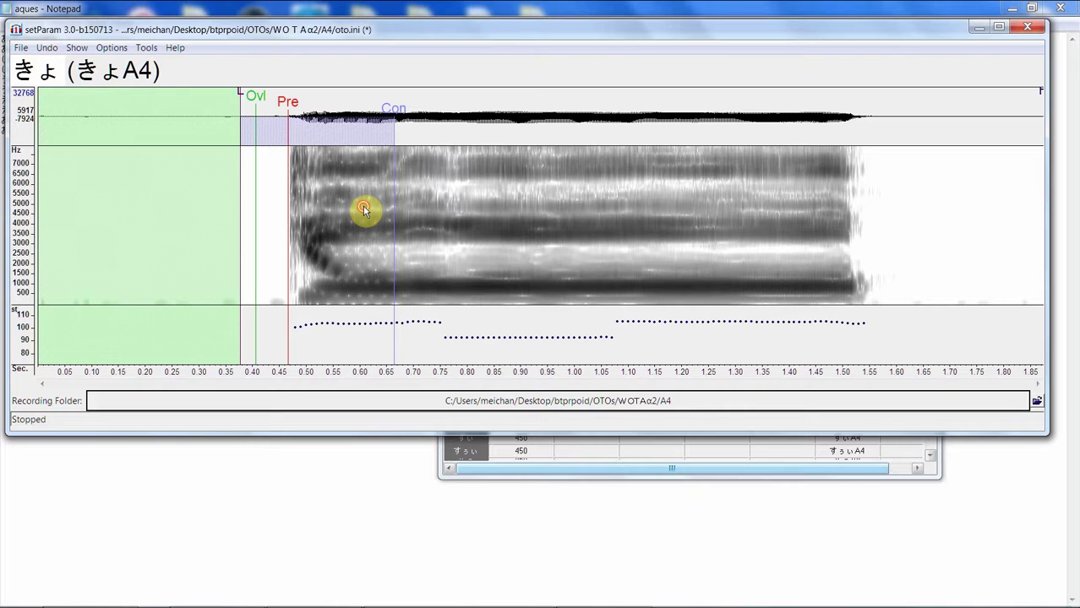
{"action": "left_click", "coordinate": [364, 210]}
{"action": "key", "text": "space"}
{"action": "left_click", "coordinate": [373, 244]}
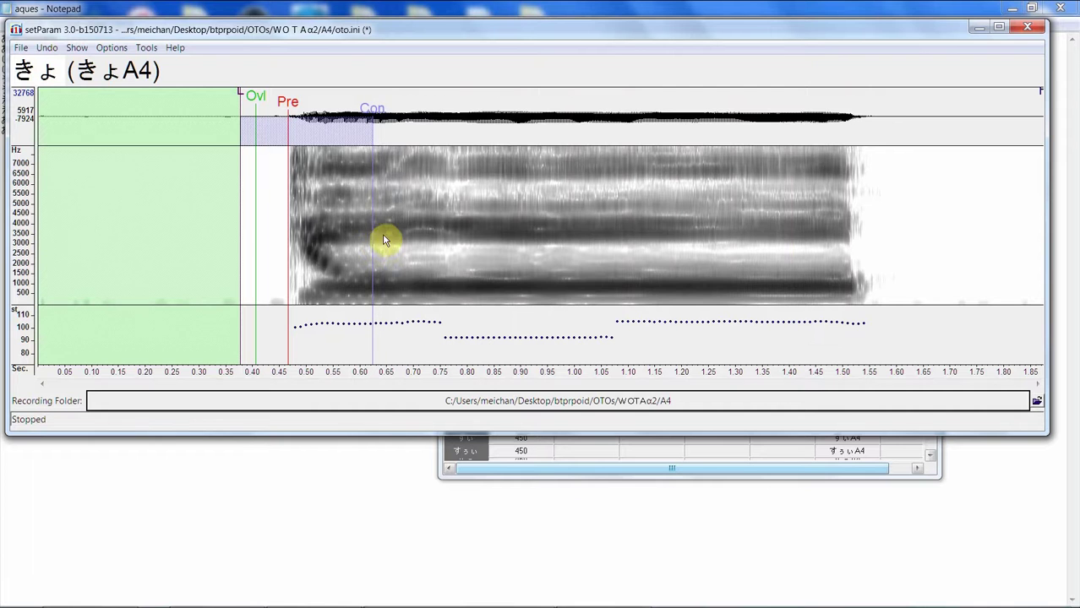
{"action": "left_click", "coordinate": [403, 229]}
{"action": "left_click", "coordinate": [385, 240]}
{"action": "right_click", "coordinate": [428, 228]}
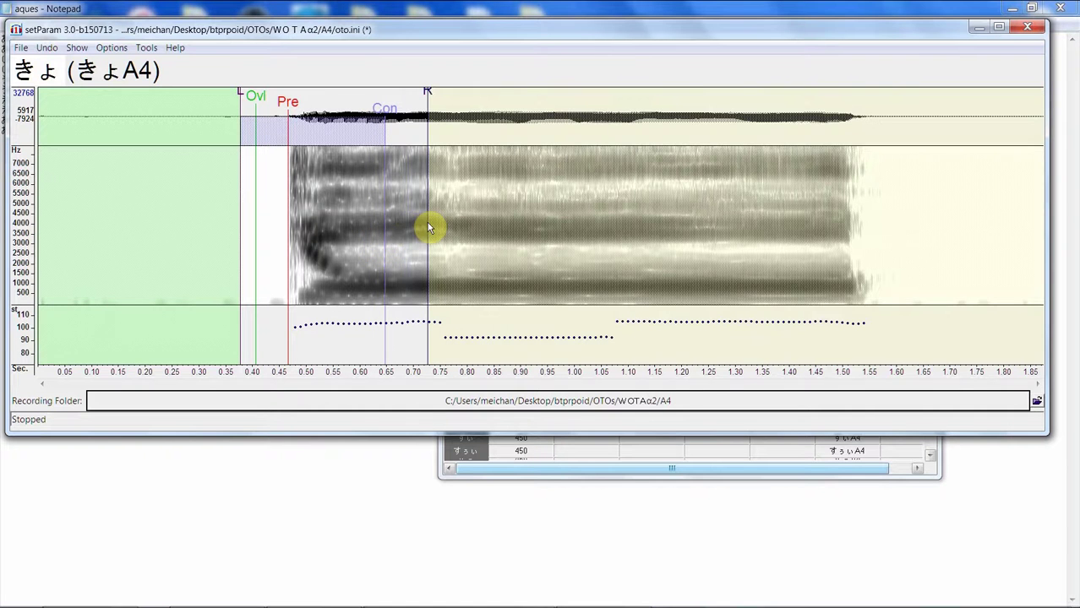
{"action": "left_click", "coordinate": [380, 246]}
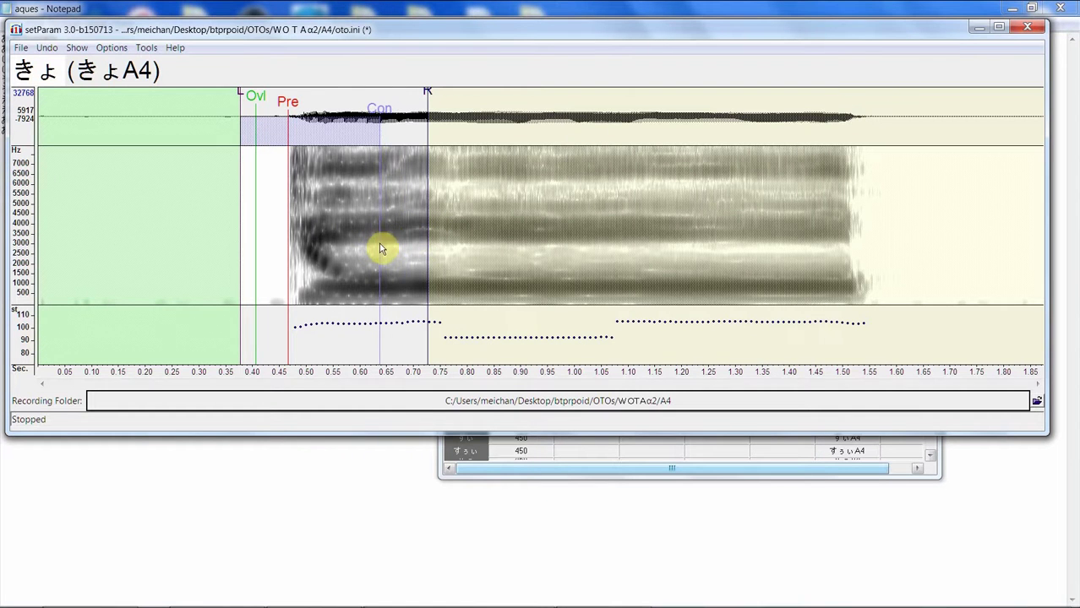
- Adjust きょ to left blank about 0.375 s and overlap 0.42 s, and place its preutterance at about 0.555 s
{"action": "left_click", "coordinate": [323, 121]}
{"action": "left_click", "coordinate": [333, 120]}
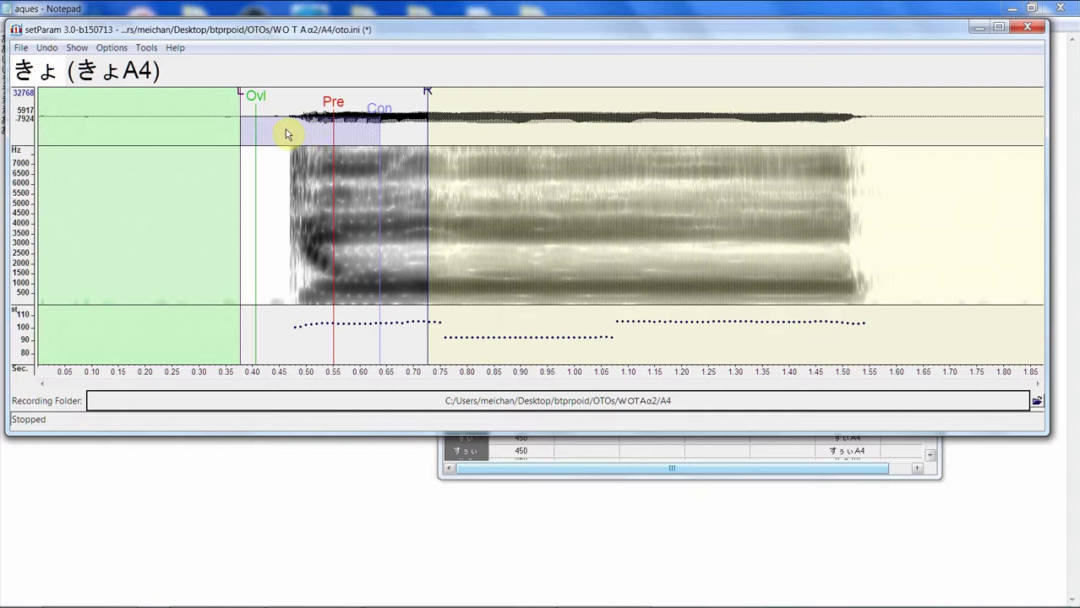
{"action": "left_click", "coordinate": [254, 129]}
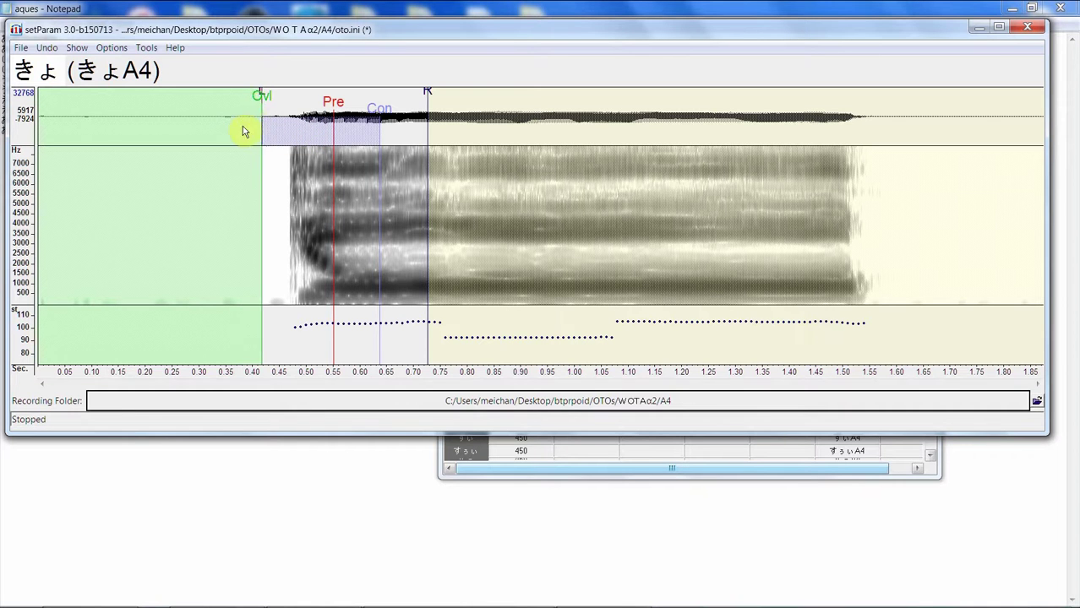
{"action": "left_click", "coordinate": [243, 127]}
{"action": "left_click", "coordinate": [238, 127]}
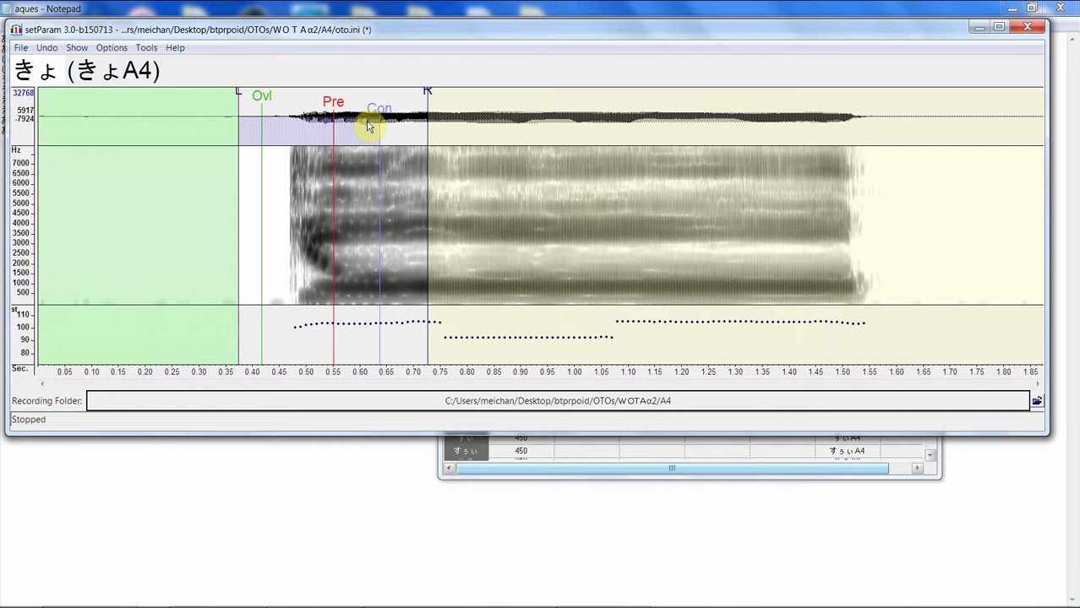
{"action": "left_click_drag", "start_coordinate": [356, 124], "coordinate": [352, 122]}
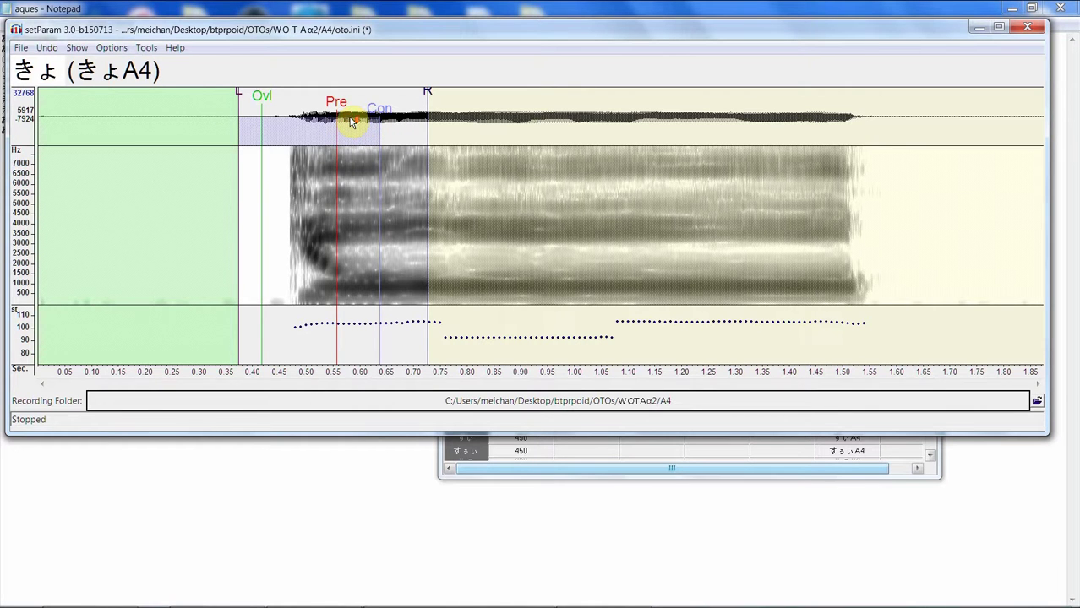
- Place the markers of そ: left blank about 0.41 s, overlap 0.455 s, preutterance 0.54 s and consonant 0.74 s
{"action": "key", "text": "Down"}
{"action": "key", "text": "Down"}
{"action": "key", "text": "Up"}
{"action": "key", "text": "Up"}
{"action": "key", "text": "Up"}
{"action": "key", "text": "Down"}
{"action": "key", "text": "Down"}
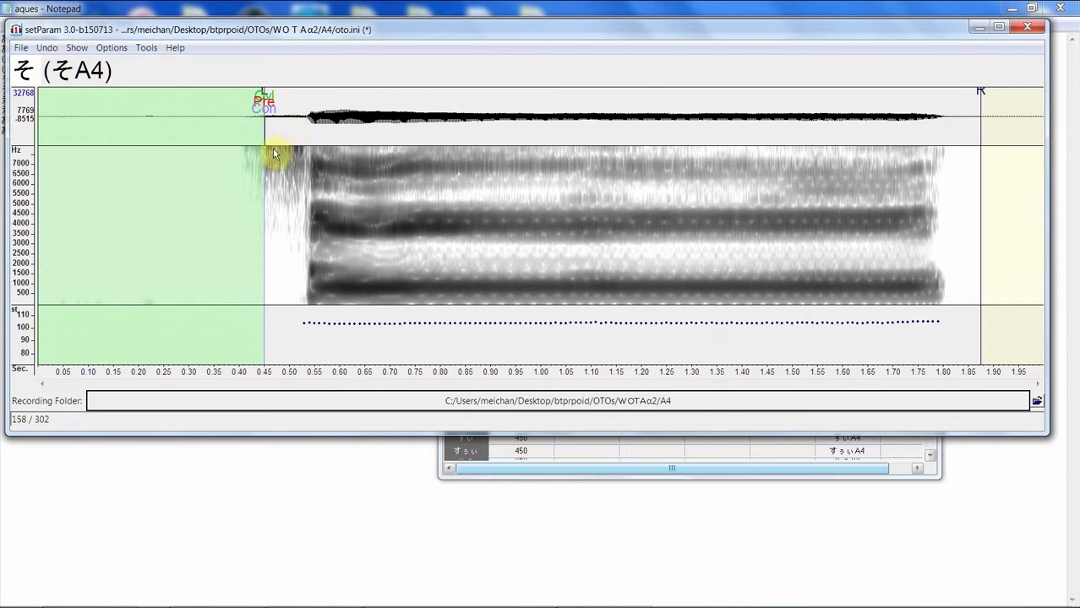
{"action": "mouse_move", "coordinate": [261, 143]}
{"action": "left_mouse_down"}
{"action": "mouse_move", "coordinate": [247, 140]}
{"action": "mouse_move", "coordinate": [410, 119]}
{"action": "left_mouse_up"}
{"action": "mouse_move", "coordinate": [303, 115]}
{"action": "left_mouse_down"}
{"action": "mouse_move", "coordinate": [311, 107]}
{"action": "mouse_move", "coordinate": [267, 110]}
{"action": "left_mouse_up"}
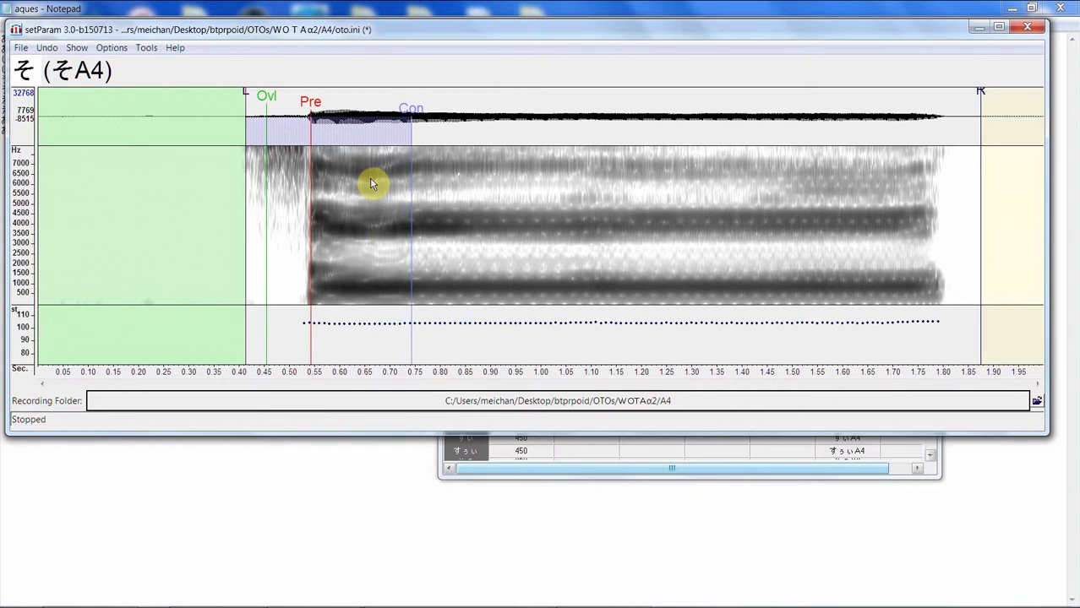
- Adjust そ to preutterance about 0.545 s and consonant 0.84 s, and place its right blank at about 1.57 s
{"action": "left_click_drag", "start_coordinate": [308, 105], "coordinate": [439, 107]}
{"action": "left_click_drag", "start_coordinate": [316, 105], "coordinate": [313, 105]}
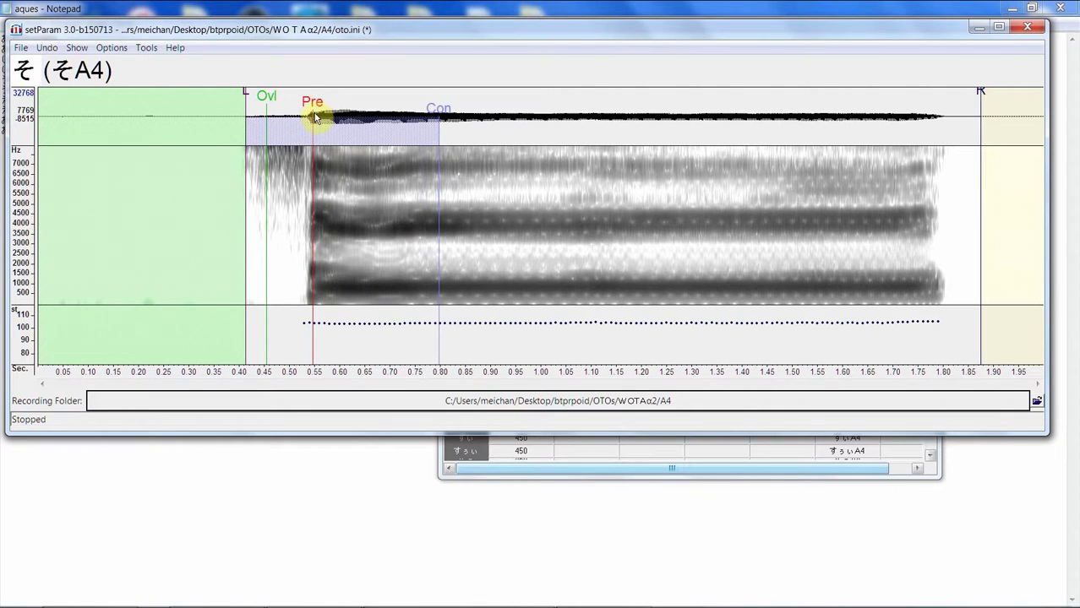
{"action": "left_click", "coordinate": [375, 144]}
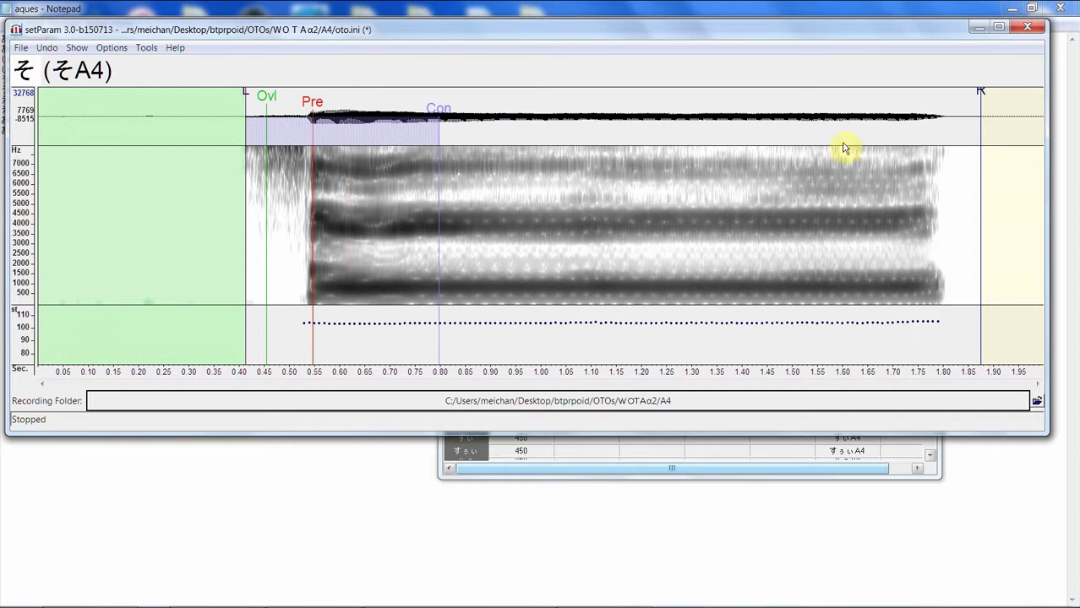
{"action": "mouse_move", "coordinate": [843, 148]}
{"action": "left_mouse_down"}
{"action": "mouse_move", "coordinate": [856, 133]}
{"action": "mouse_move", "coordinate": [827, 137]}
{"action": "left_mouse_up"}
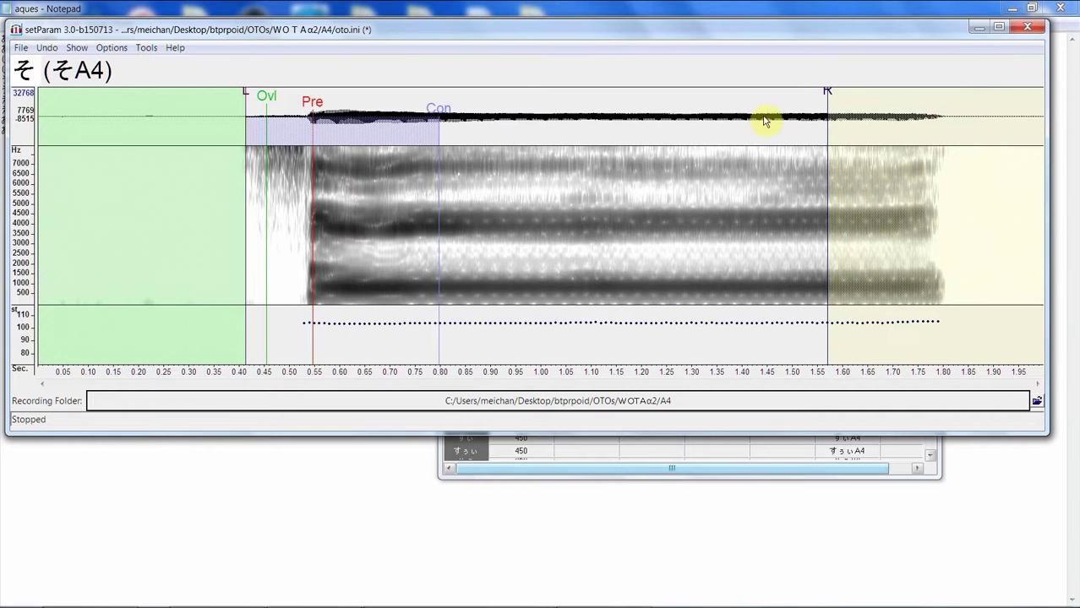
{"action": "left_click_drag", "start_coordinate": [438, 135], "coordinate": [459, 140]}
- Place the markers of べ: left blank about 0.395 s, overlap 0.415 s, preutterance 0.59 s, consonant 0.75 s and right blank 1.465 s
{"action": "key", "text": "Down"}
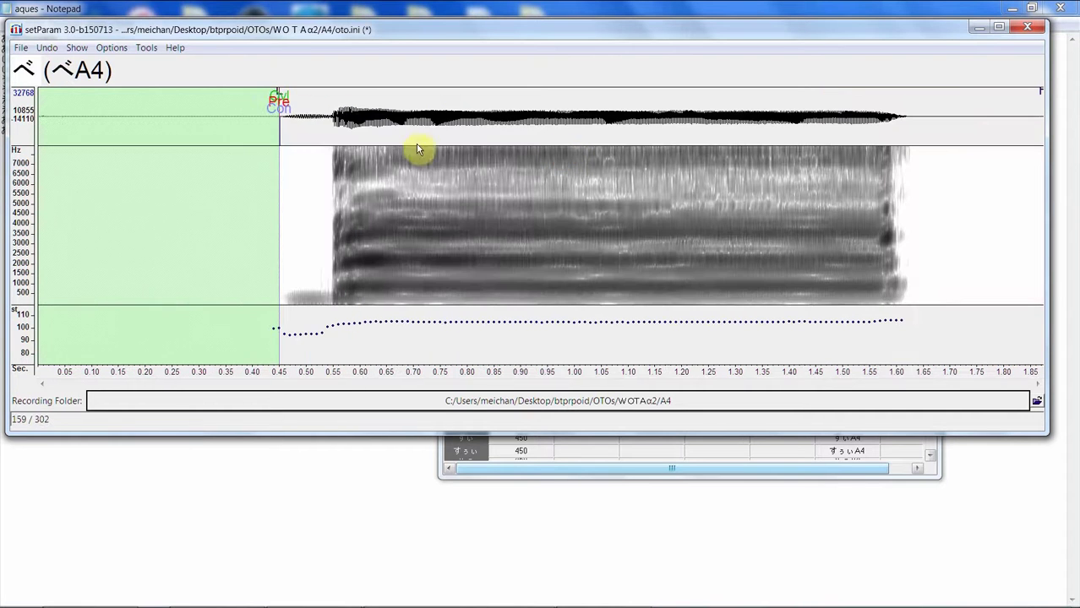
{"action": "mouse_move", "coordinate": [243, 137]}
{"action": "left_mouse_down"}
{"action": "mouse_move", "coordinate": [268, 135]}
{"action": "mouse_move", "coordinate": [260, 140]}
{"action": "left_mouse_up"}
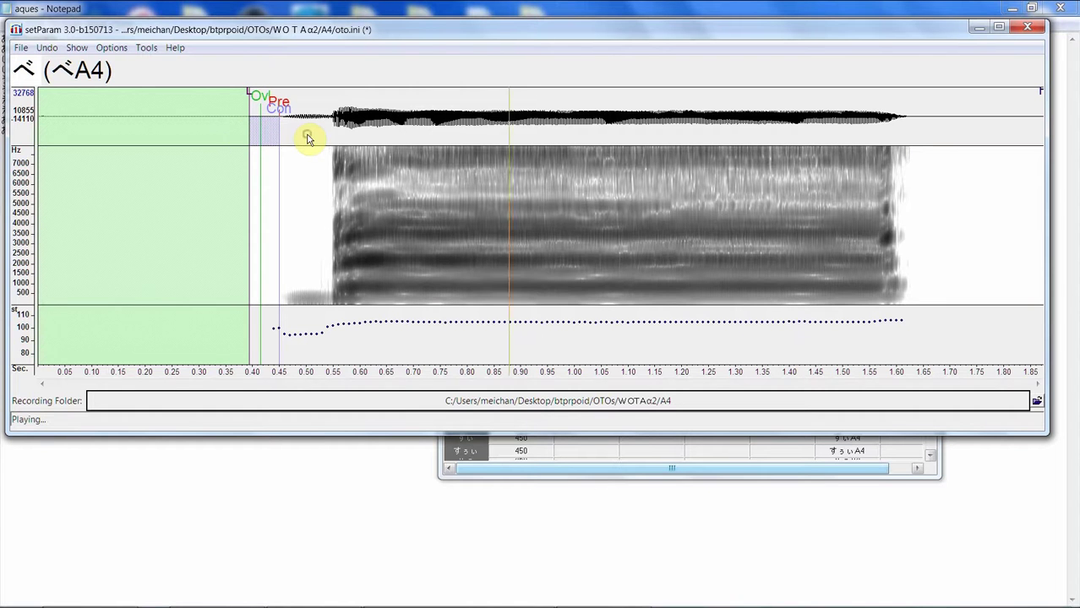
{"action": "left_click_drag", "start_coordinate": [331, 132], "coordinate": [427, 127]}
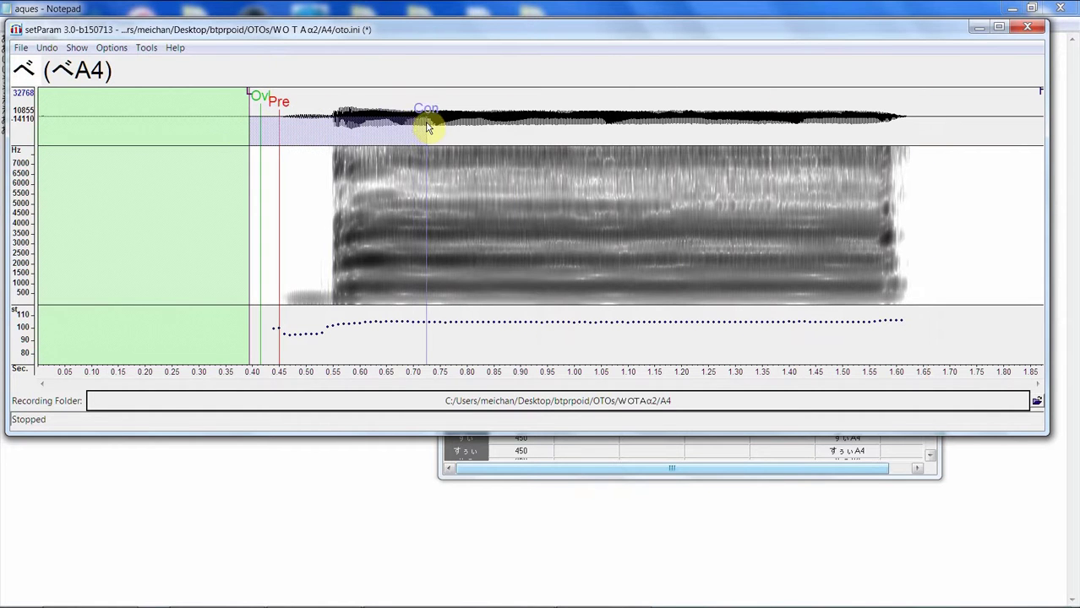
{"action": "left_click_drag", "start_coordinate": [338, 124], "coordinate": [356, 112]}
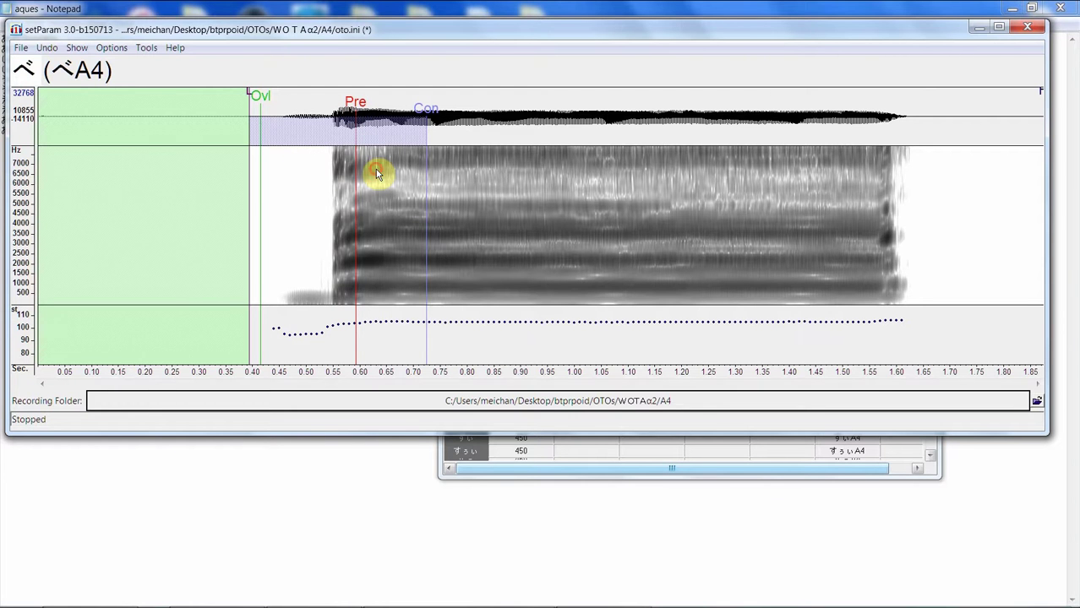
{"action": "left_click_drag", "start_coordinate": [784, 155], "coordinate": [825, 153]}
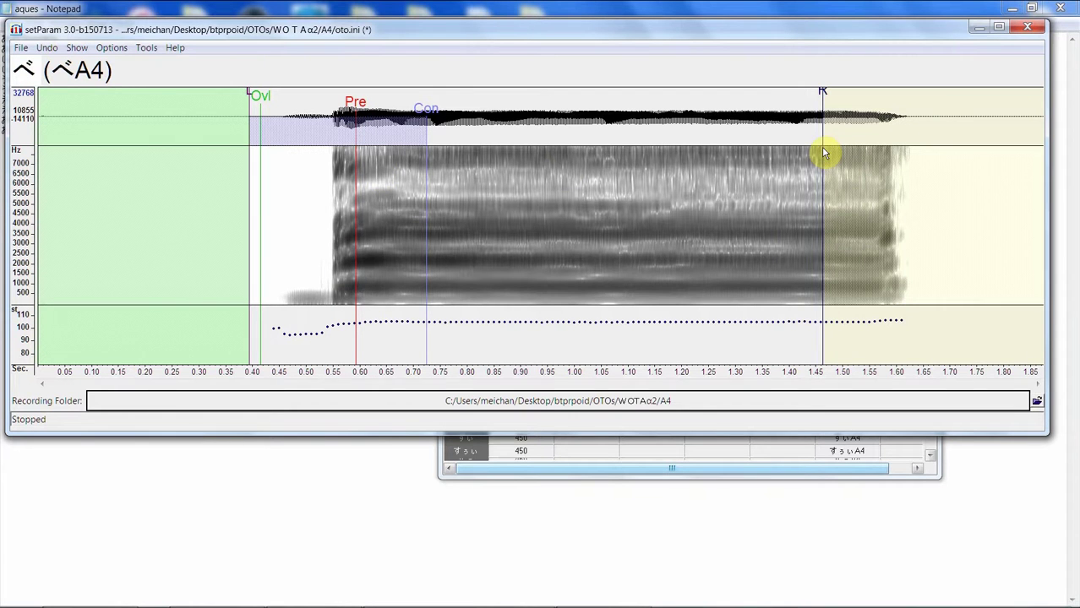
{"action": "left_click_drag", "start_coordinate": [438, 159], "coordinate": [441, 161]}
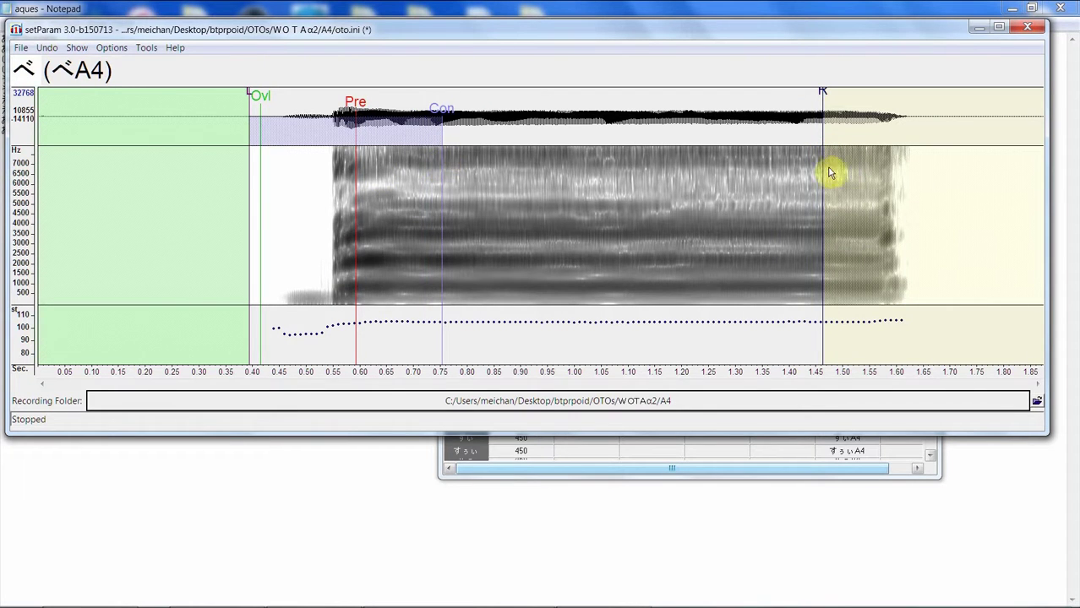
{"action": "left_click_drag", "start_coordinate": [832, 173], "coordinate": [827, 179]}
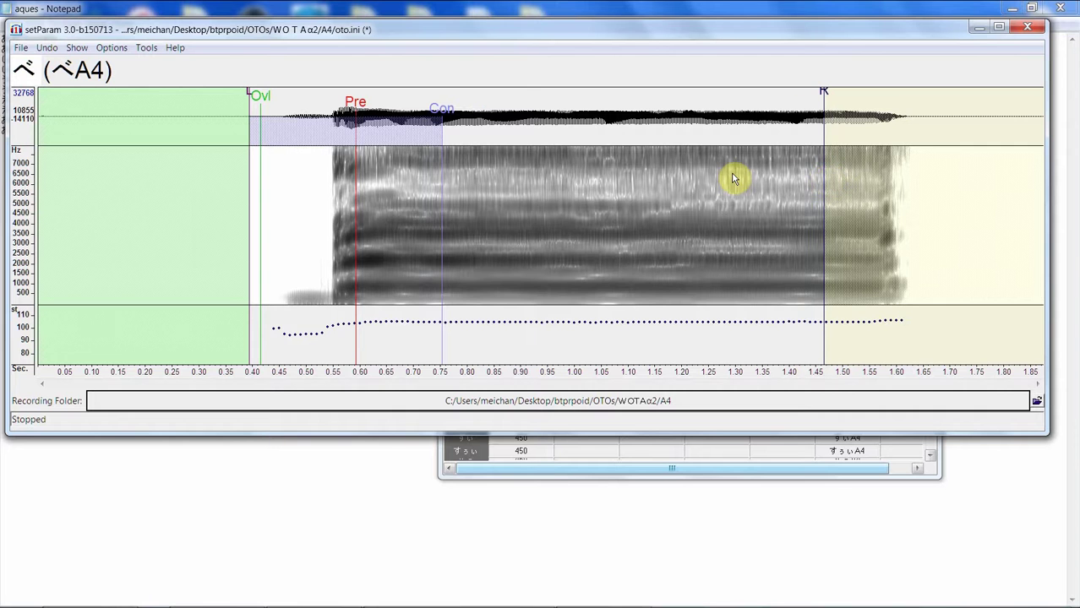
- Place the left blank of か at about 0.39 s, overlap at 0.42 s and consonant at 0.61 s, and play the sample
{"action": "scroll", "coordinate": [735, 177], "scroll_direction": "down", "scroll_amount": 1}
{"action": "key", "text": "F1"}
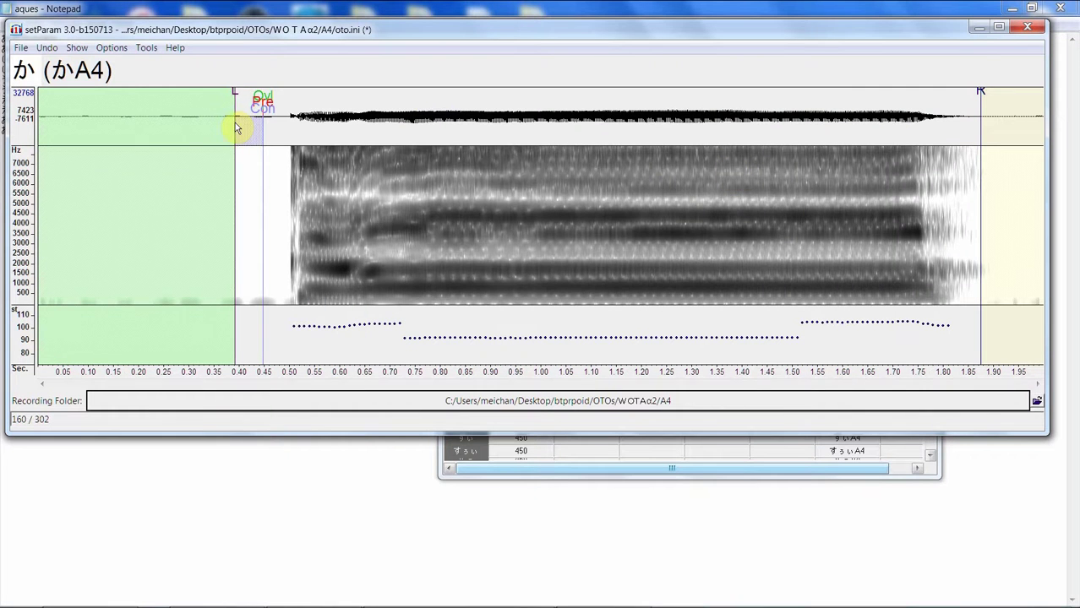
{"action": "key", "text": "F2"}
{"action": "key", "text": "F4"}
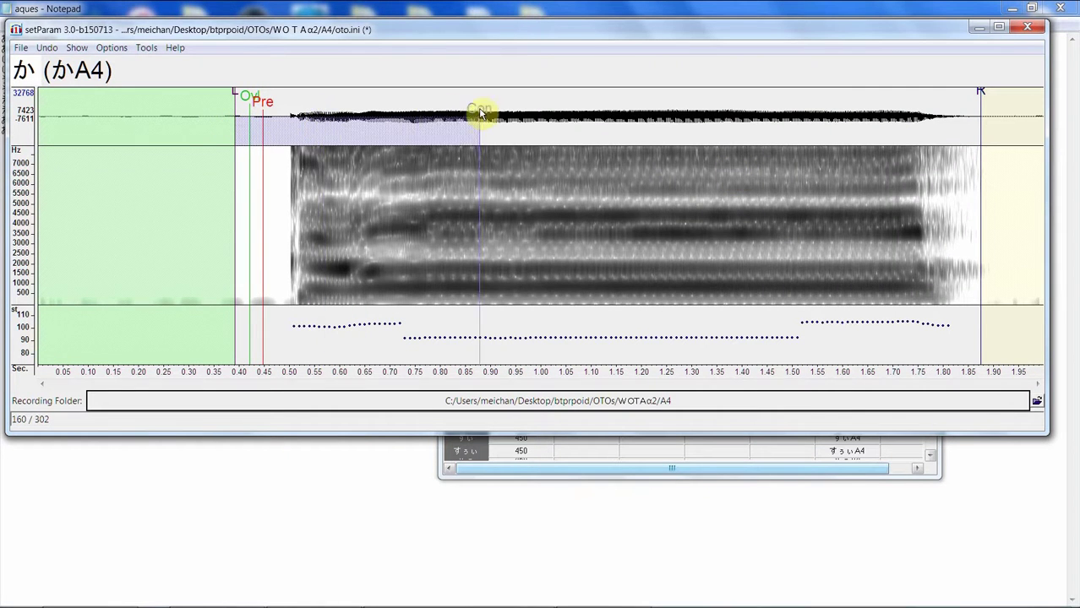
{"action": "key", "text": "F4"}
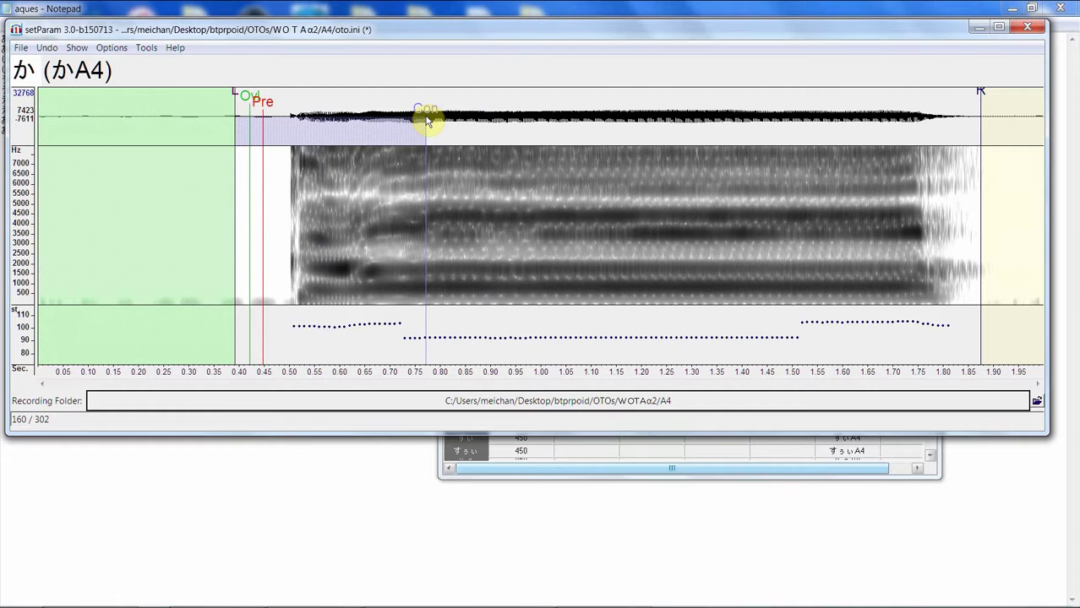
{"action": "key", "text": "F4"}
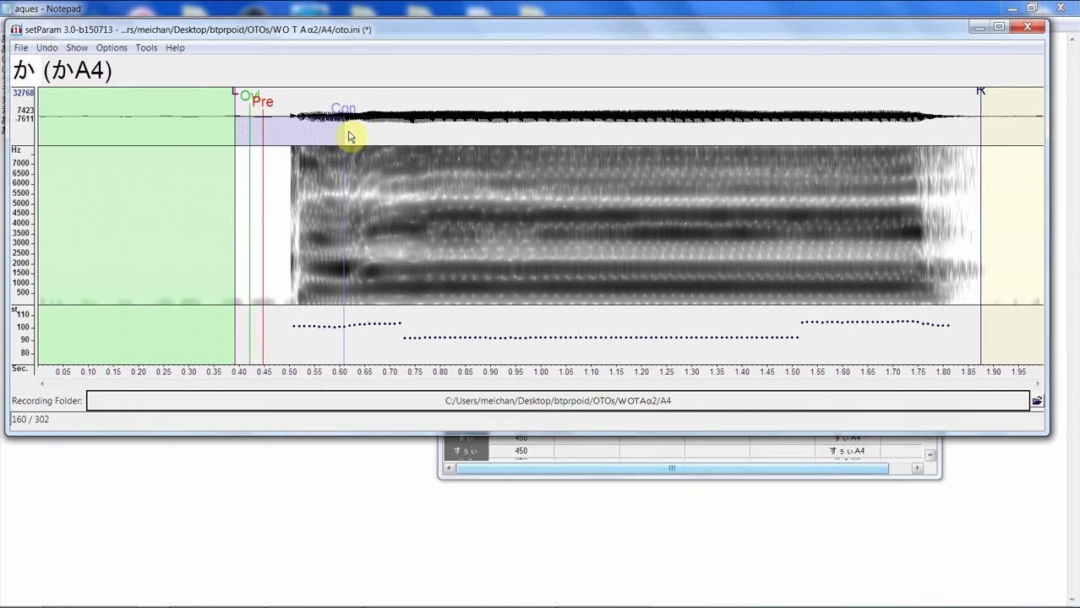
{"action": "key", "text": "space"}
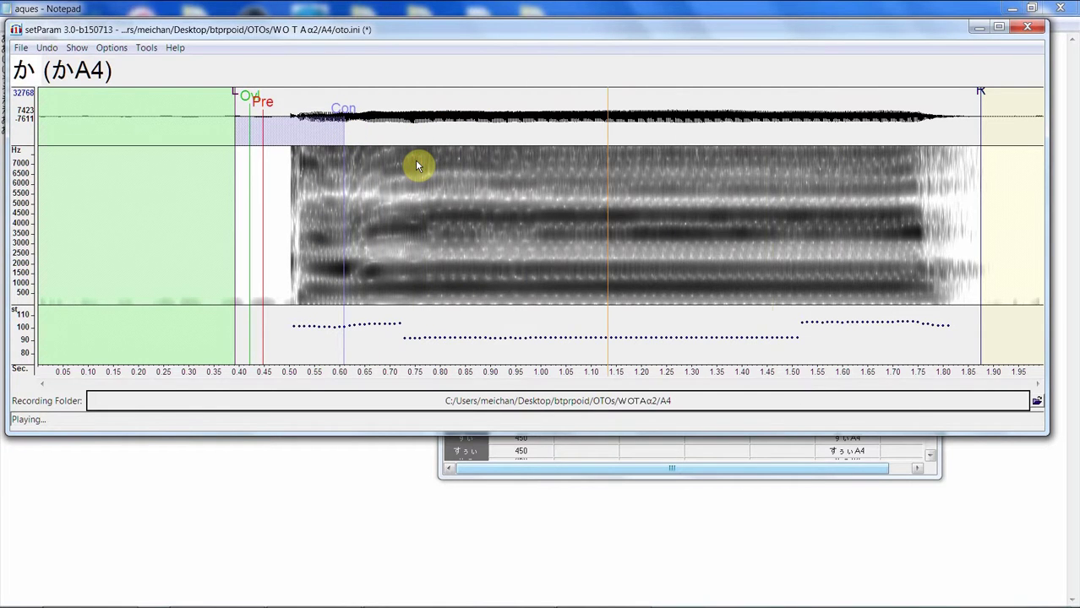
- Try the right blank of か at about 0.71 s with the consonant at about 0.58 s
{"action": "key", "text": "F5"}
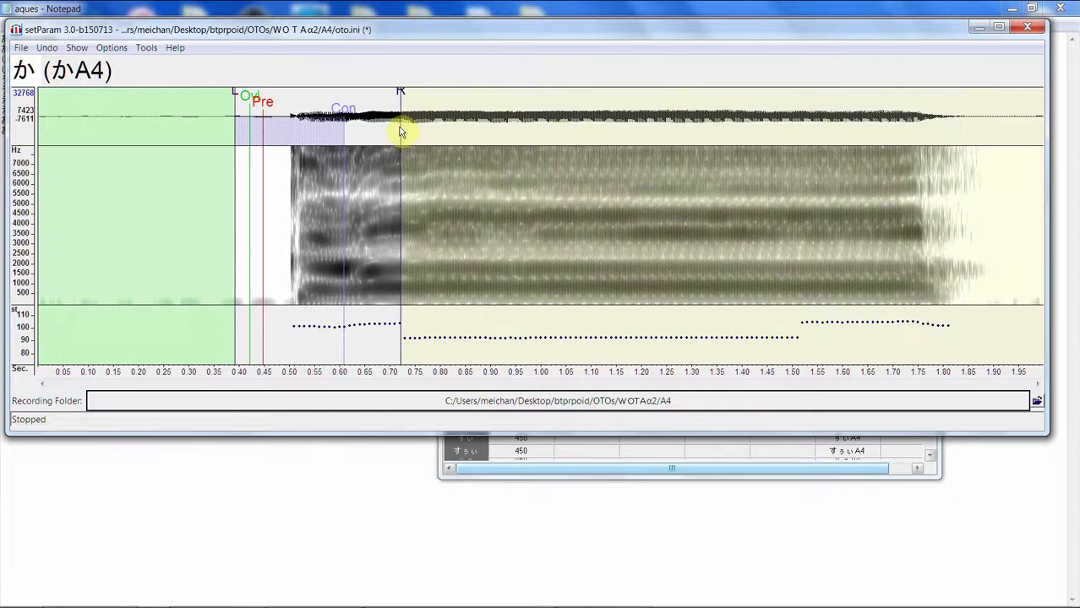
{"action": "left_click_drag", "start_coordinate": [400, 131], "coordinate": [396, 133]}
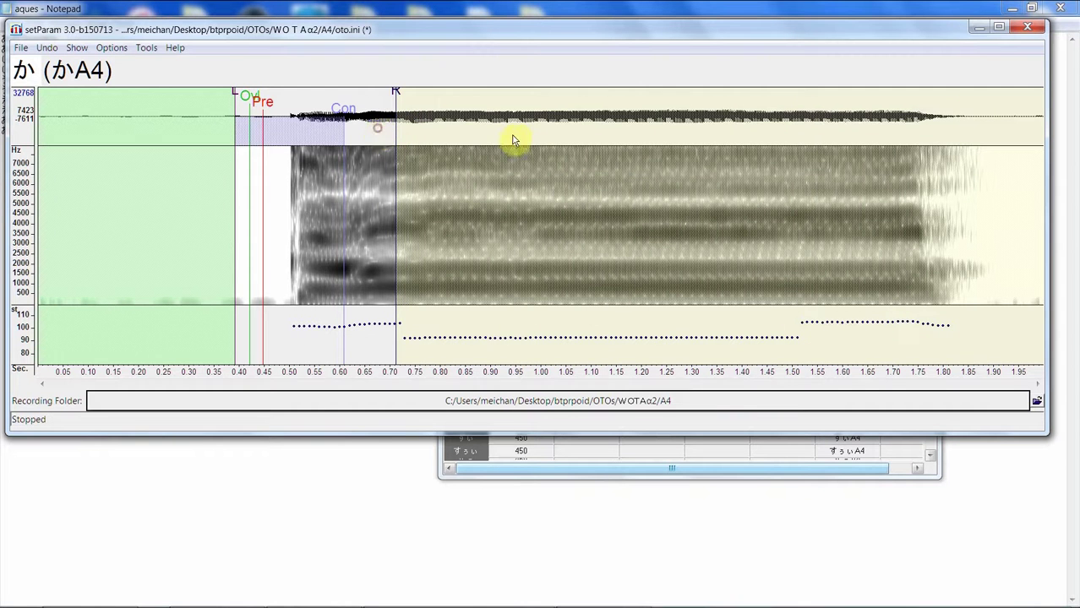
{"action": "key", "text": "F4"}
{"action": "key", "text": "F4"}
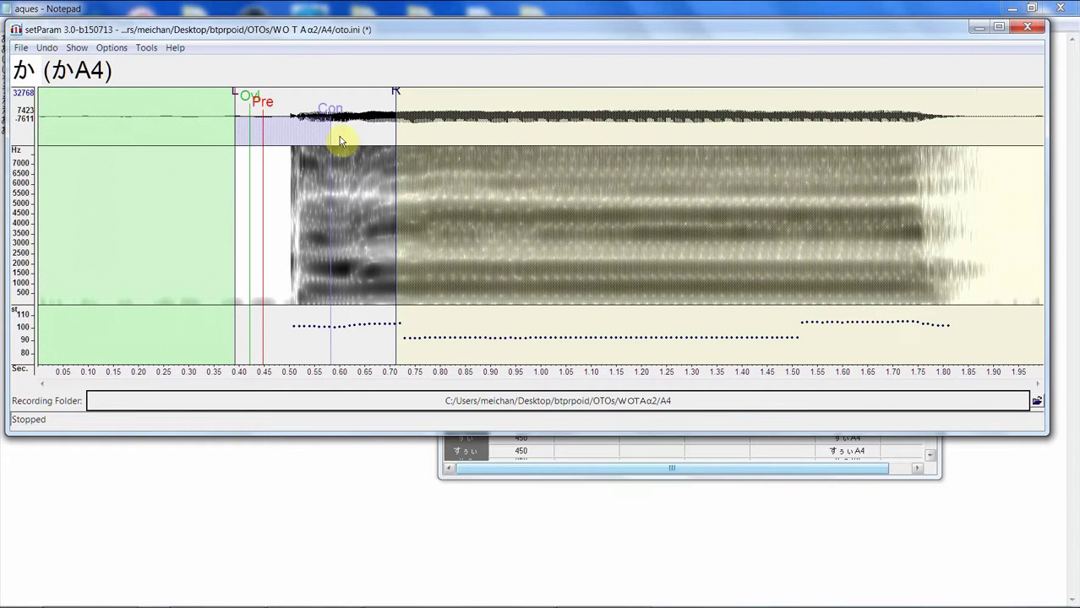
- Set the consonant of か to about 0.77 s and its right blank to about 1.50 s
{"action": "key", "text": "F5"}
{"action": "key", "text": "F5"}
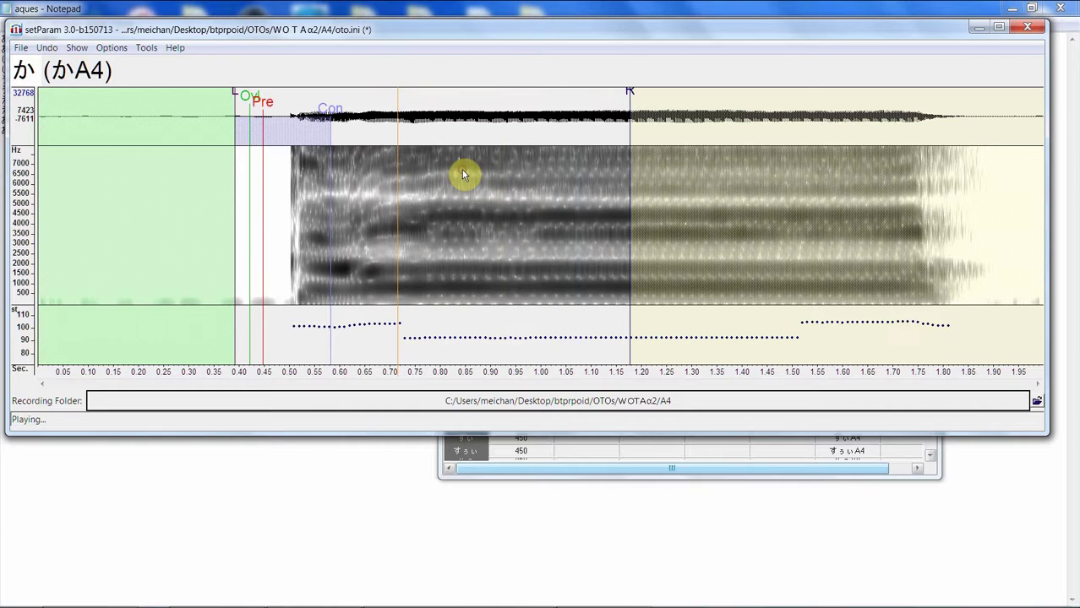
{"action": "key", "text": "F4"}
{"action": "key", "text": "F4"}
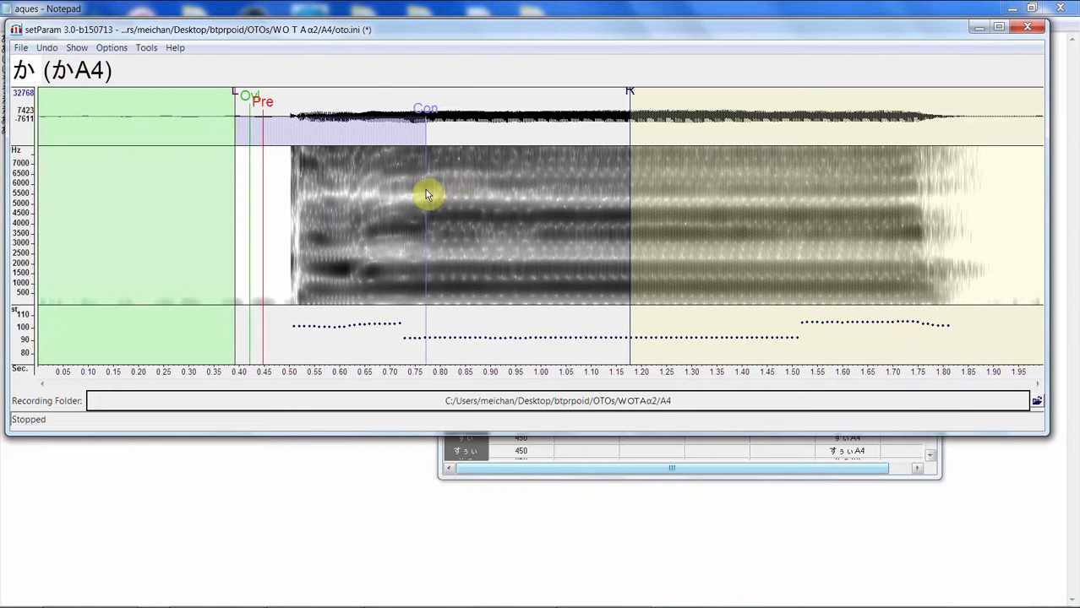
{"action": "key", "text": "F5"}
{"action": "key", "text": "F5"}
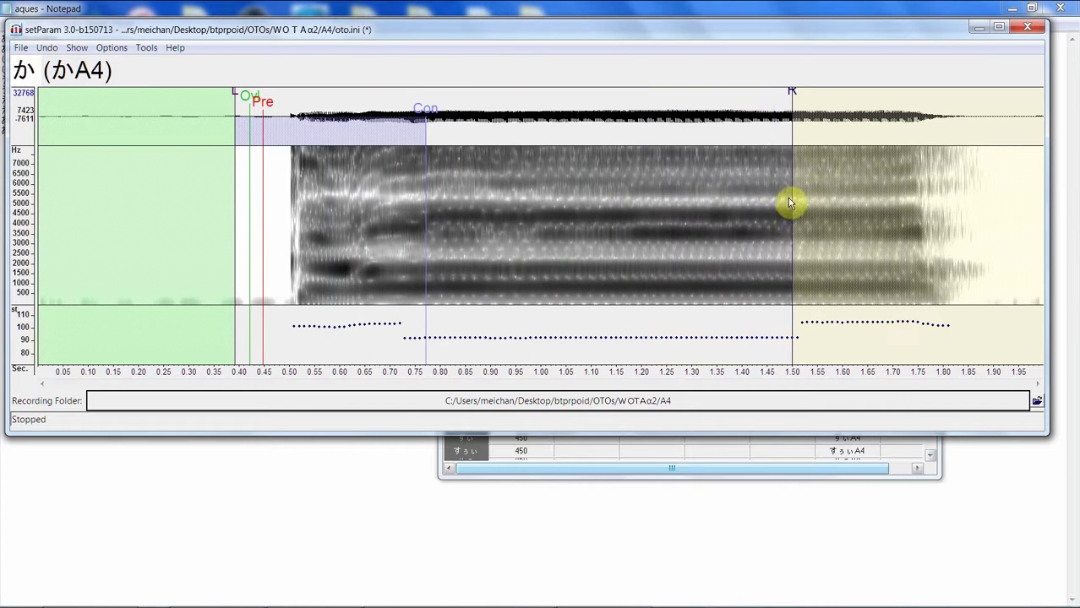
- Set the right blank of か to about 1.465 s and its preutterance to about 0.53 s
{"action": "key", "text": "F5"}
{"action": "key", "text": "F3"}
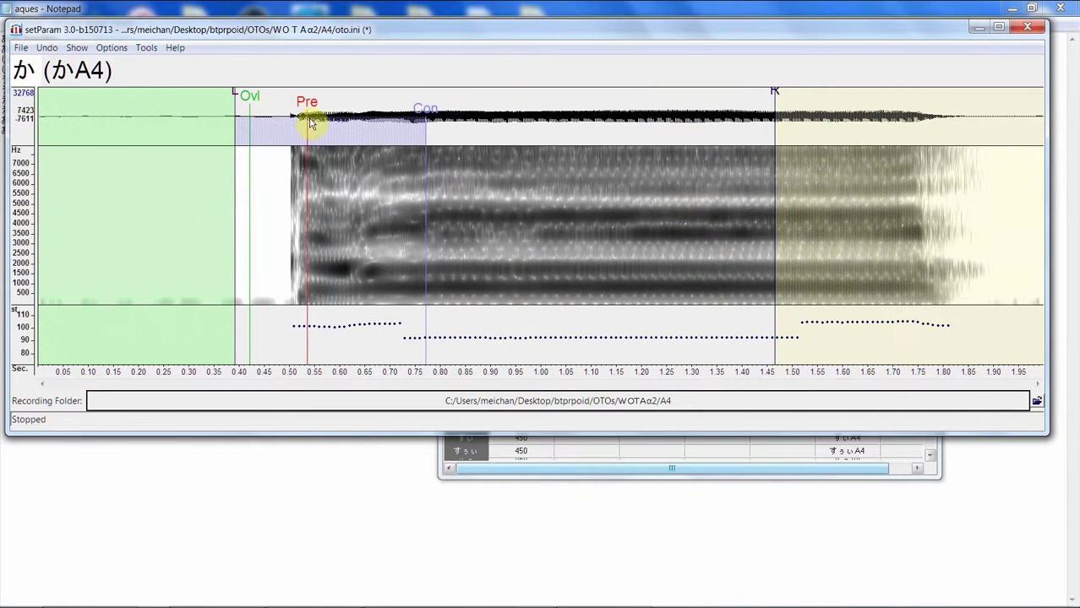
{"action": "key", "text": "F3"}
{"action": "key", "text": "F3"}
{"action": "key", "text": "F3"}
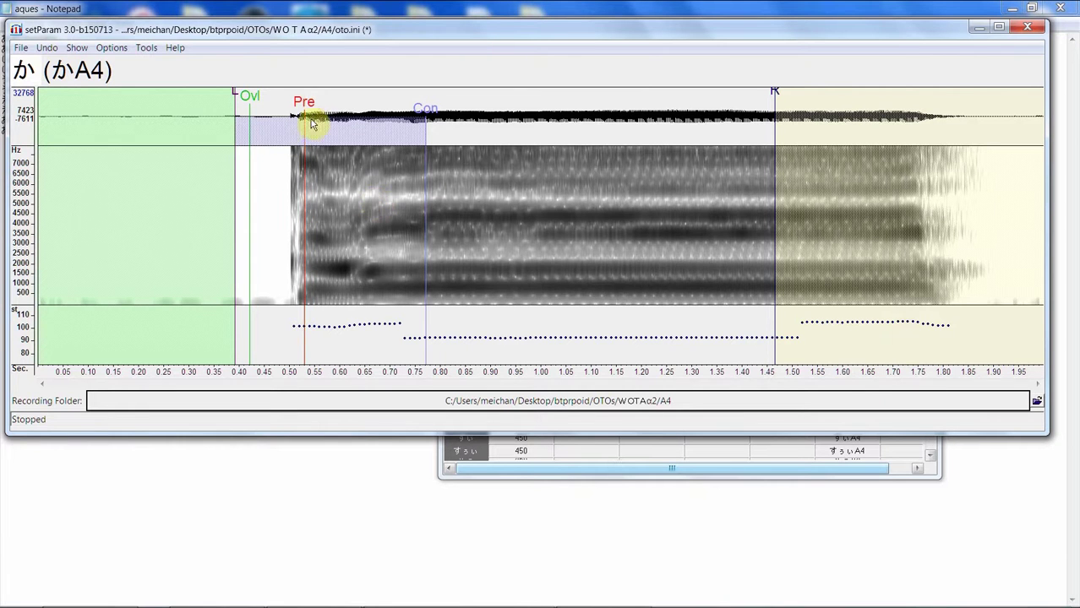
{"action": "key", "text": "F3"}
{"action": "key", "text": "F3"}
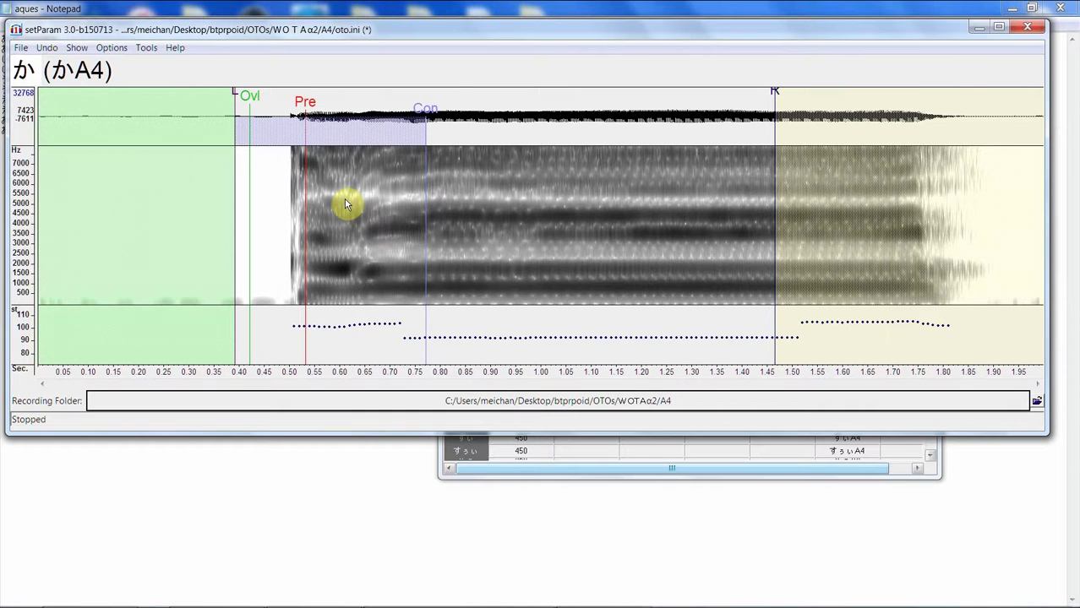
{"action": "left_click", "coordinate": [545, 201]}
- Place the markers of ぎ: left blank about 0.40 s, overlap 0.415 s, preutterance 0.535 s, consonant 0.935 s and right blank 1.45 s
{"action": "key", "text": "Down"}
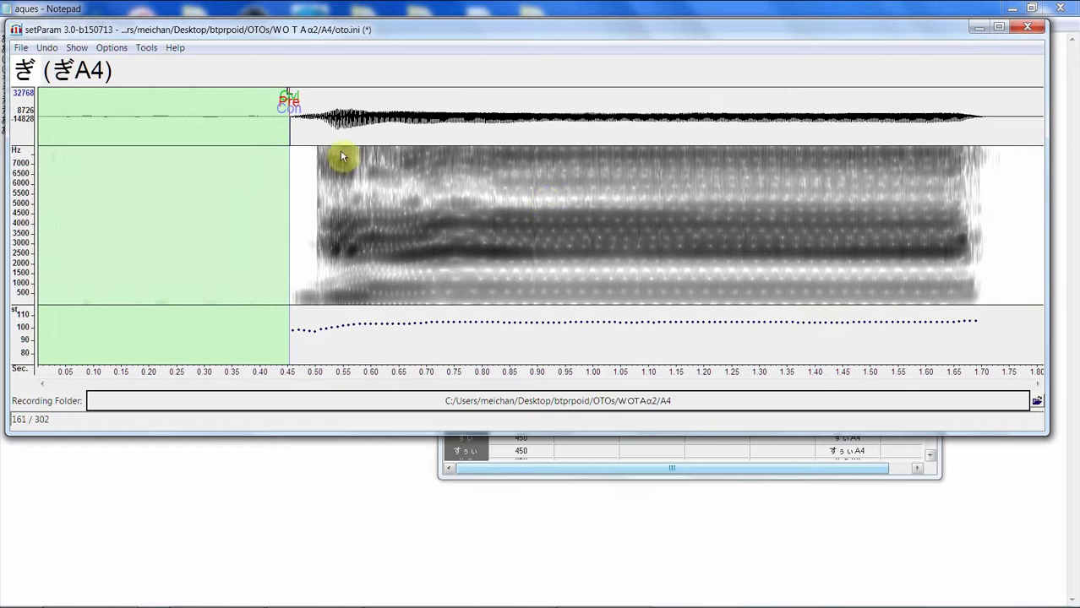
{"action": "left_click_drag", "start_coordinate": [268, 131], "coordinate": [260, 138]}
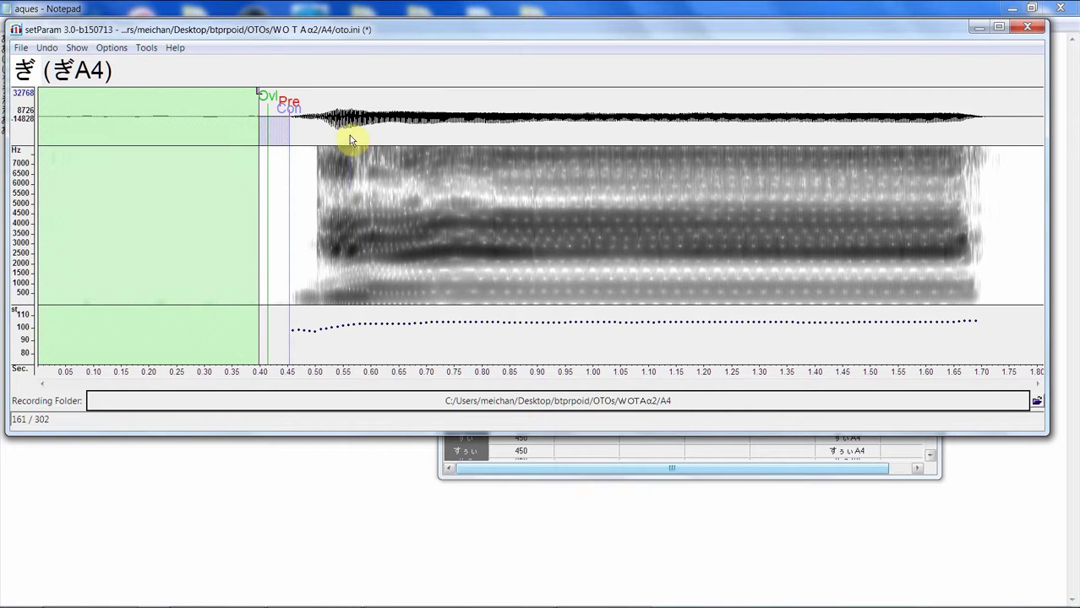
{"action": "left_click_drag", "start_coordinate": [349, 135], "coordinate": [482, 128]}
{"action": "right_click", "coordinate": [829, 133]}
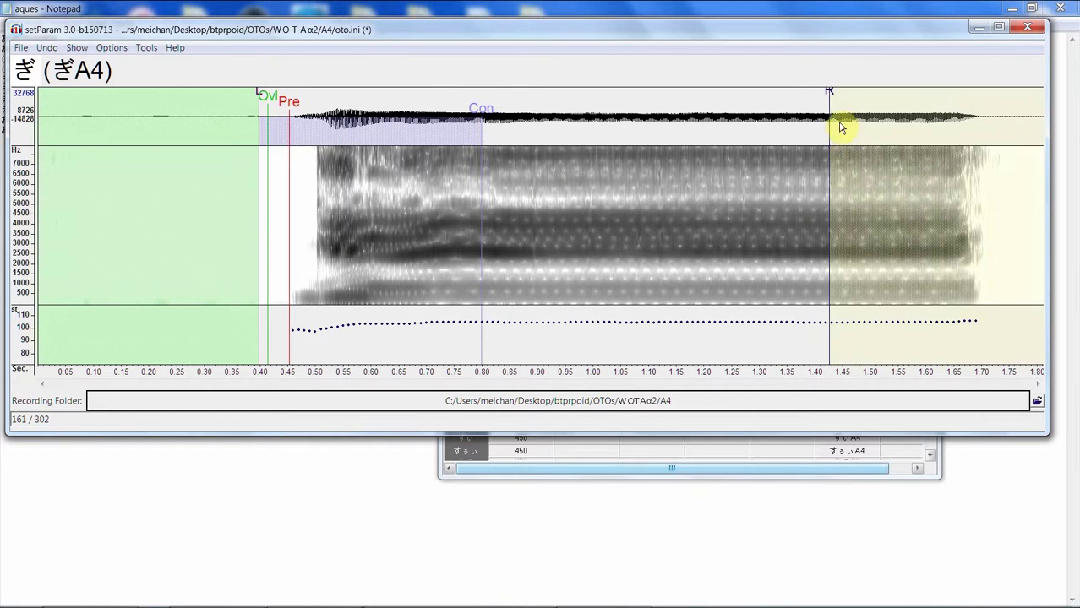
{"action": "right_click", "coordinate": [841, 127]}
{"action": "key", "text": "space"}
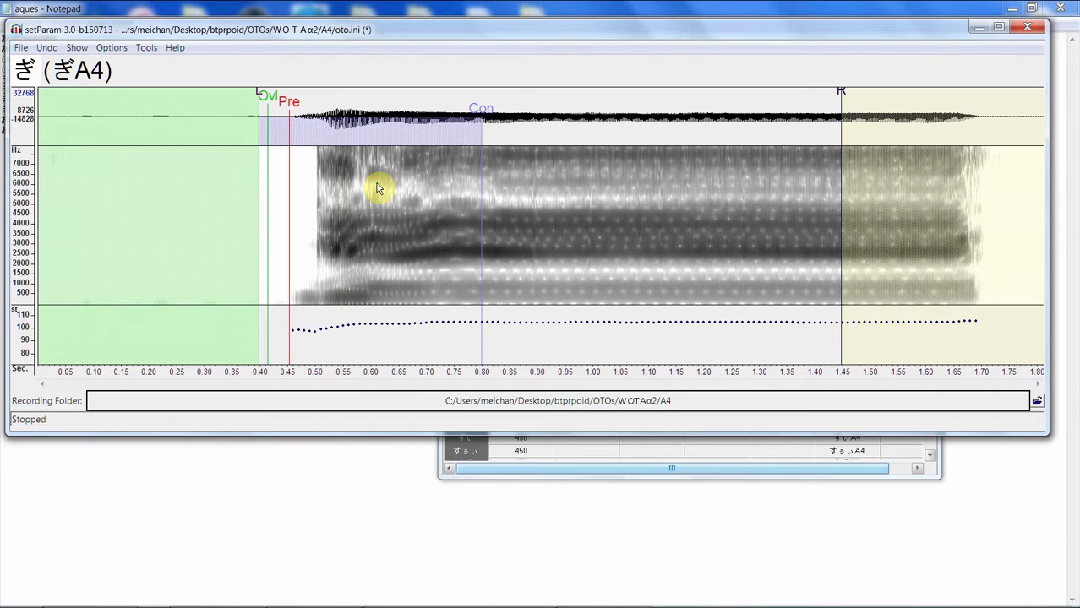
{"action": "mouse_move", "coordinate": [317, 149]}
{"action": "left_mouse_down"}
{"action": "mouse_move", "coordinate": [340, 139]}
{"action": "mouse_move", "coordinate": [338, 113]}
{"action": "mouse_move", "coordinate": [558, 110]}
{"action": "left_mouse_up"}
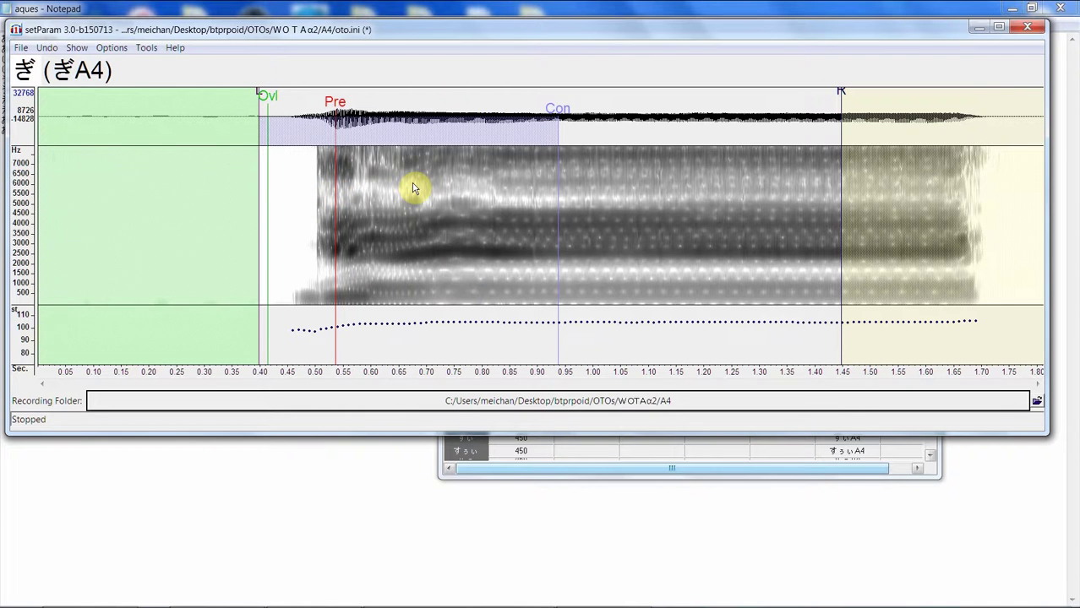
- Place the markers of ぎぇ: left blank about 0.29 s, overlap 0.335 s, preutterance 0.50 s, consonant 0.73 s and right blank 1.60 s
{"action": "key", "text": "Down"}
{"action": "left_click_drag", "start_coordinate": [226, 166], "coordinate": [188, 180]}
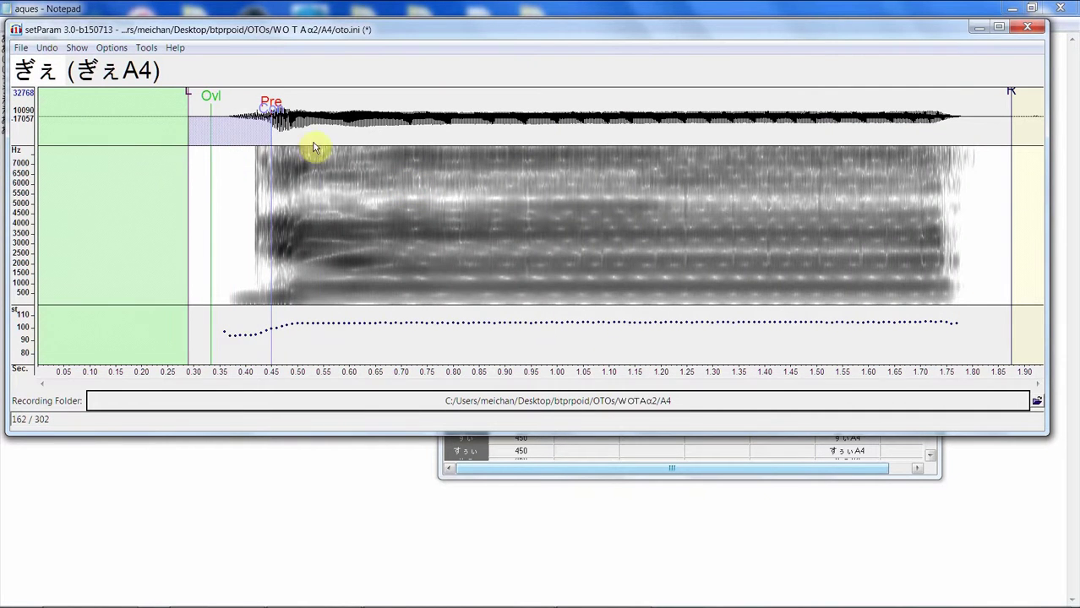
{"action": "left_click_drag", "start_coordinate": [313, 144], "coordinate": [415, 145]}
{"action": "left_click_drag", "start_coordinate": [281, 120], "coordinate": [299, 118]}
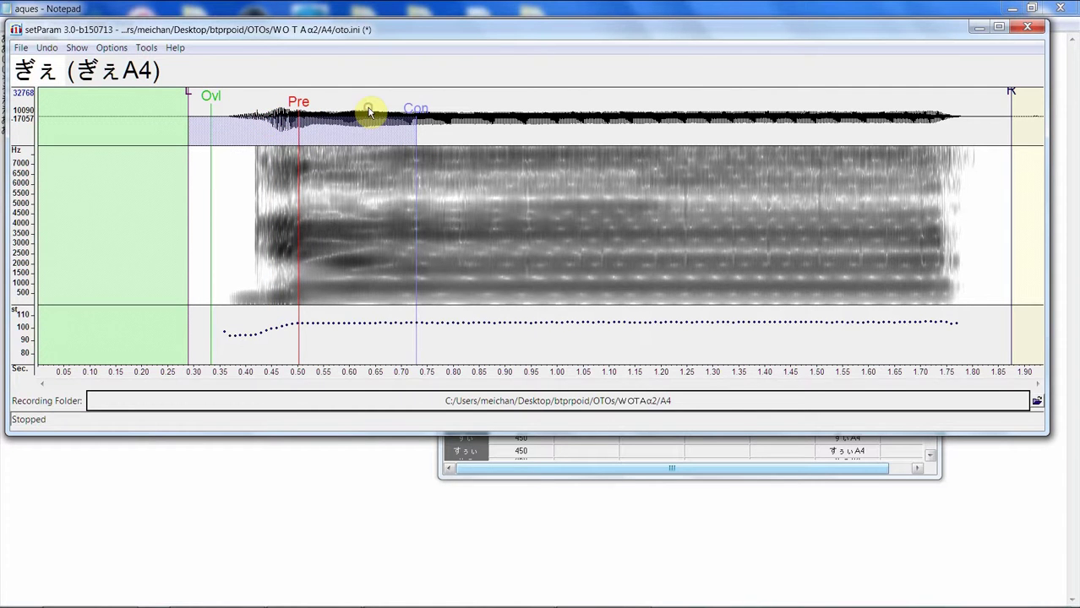
{"action": "mouse_move", "coordinate": [787, 110]}
{"action": "left_mouse_down"}
{"action": "mouse_move", "coordinate": [896, 109]}
{"action": "mouse_move", "coordinate": [864, 139]}
{"action": "left_mouse_up"}
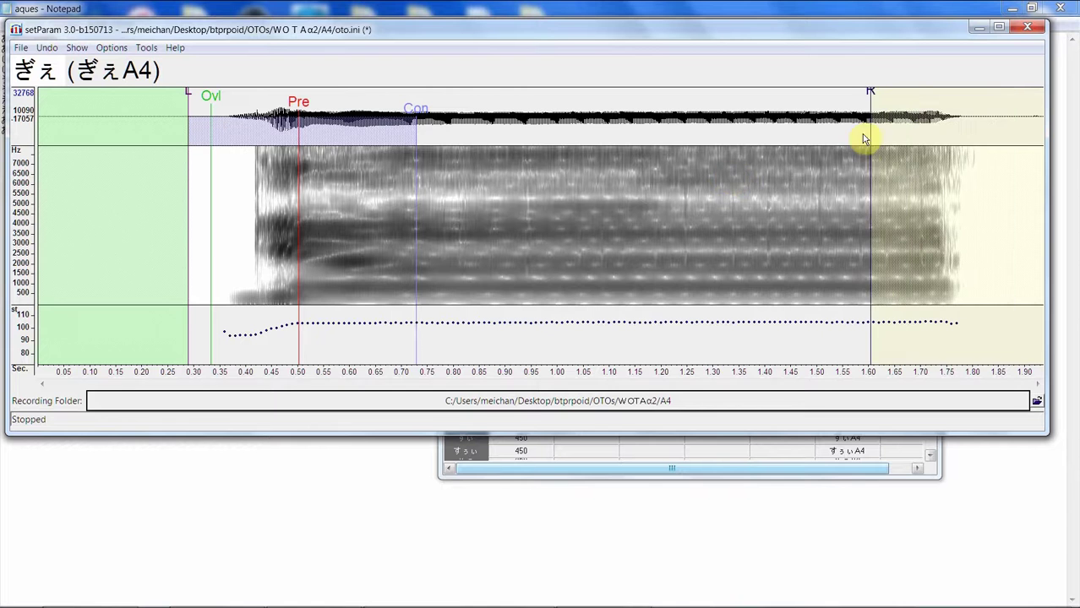
- Place the left blank of ぎゃ at about 0.32 s, overlap at 0.345 s, preutterance at 0.50 s and consonant at 0.685 s, and play the sample
{"action": "key", "text": "Down"}
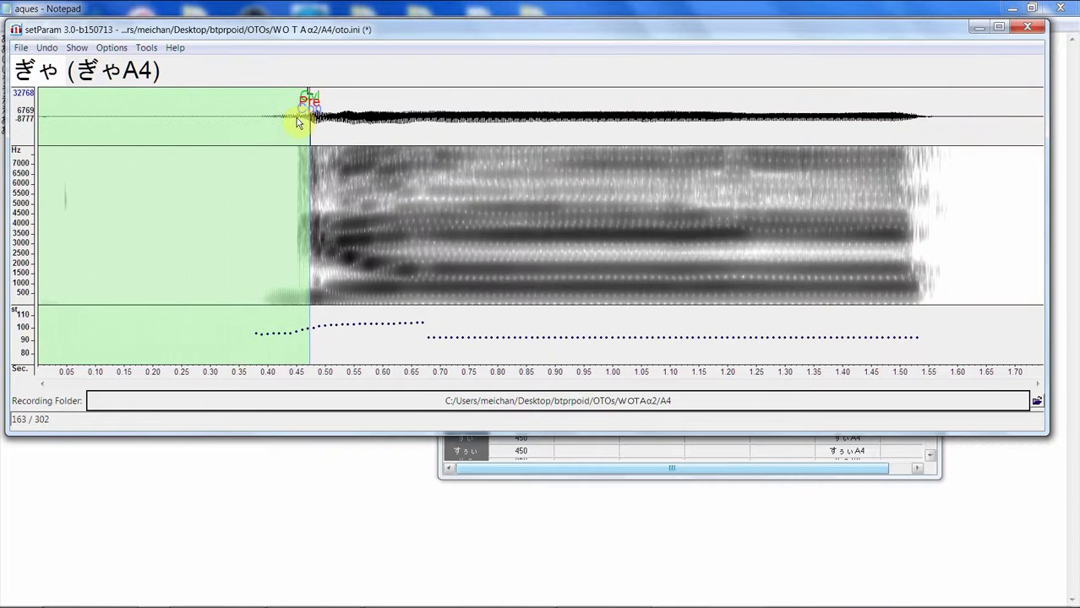
{"action": "mouse_move", "coordinate": [297, 123]}
{"action": "left_mouse_down"}
{"action": "mouse_move", "coordinate": [249, 144]}
{"action": "mouse_move", "coordinate": [264, 140]}
{"action": "mouse_move", "coordinate": [218, 142]}
{"action": "left_mouse_up"}
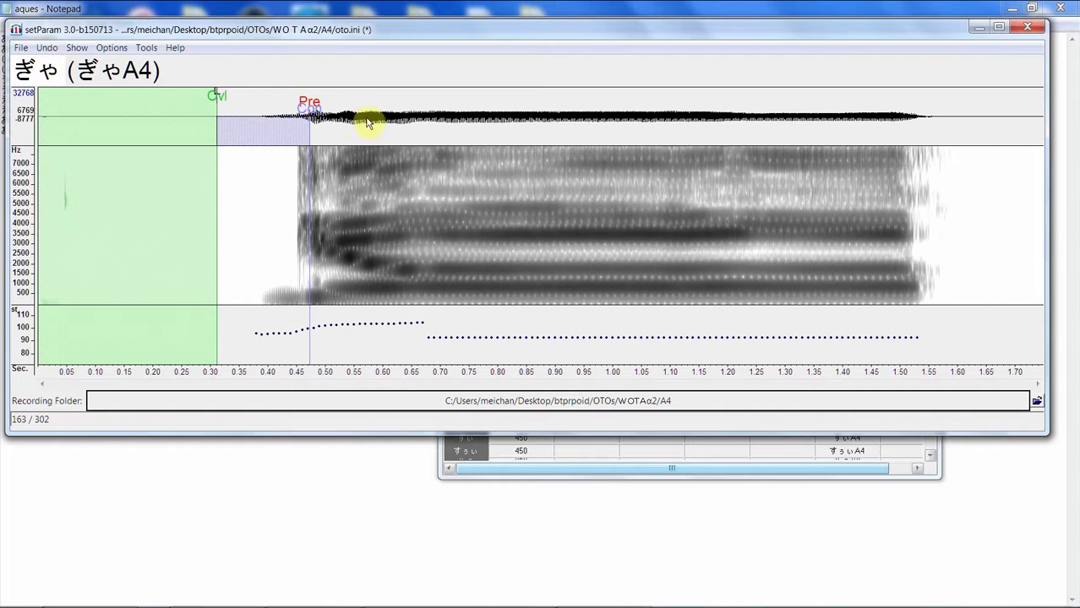
{"action": "left_click_drag", "start_coordinate": [366, 123], "coordinate": [503, 113]}
{"action": "left_click_drag", "start_coordinate": [310, 110], "coordinate": [369, 111]}
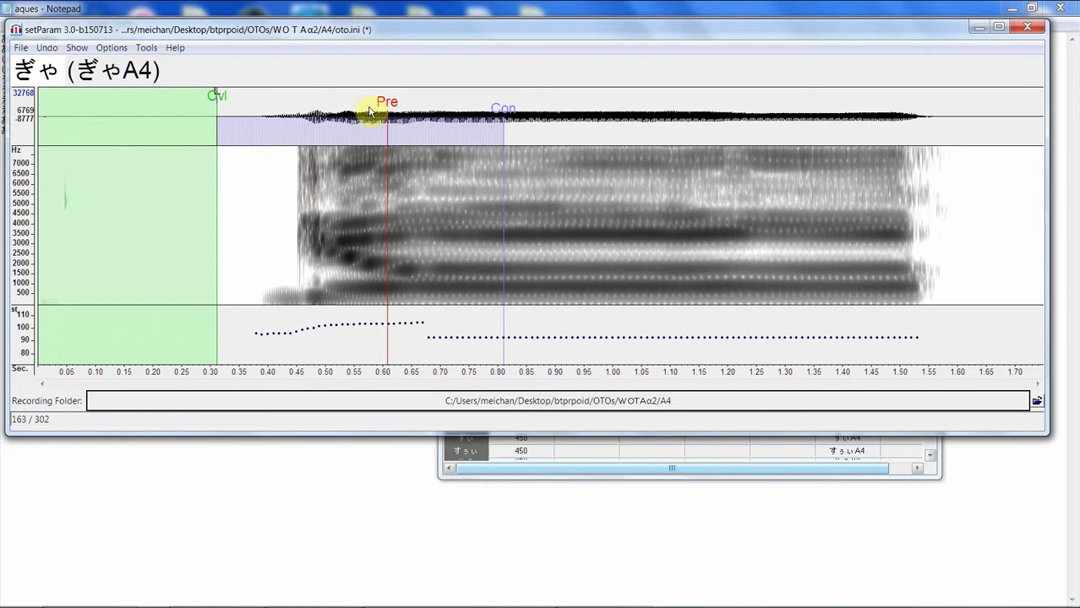
{"action": "left_click", "coordinate": [322, 114]}
{"action": "mouse_move", "coordinate": [265, 113]}
{"action": "left_mouse_down"}
{"action": "mouse_move", "coordinate": [217, 121]}
{"action": "mouse_move", "coordinate": [340, 107]}
{"action": "mouse_move", "coordinate": [326, 103]}
{"action": "mouse_move", "coordinate": [414, 105]}
{"action": "left_mouse_up"}
{"action": "left_click", "coordinate": [242, 114]}
{"action": "left_click", "coordinate": [237, 113]}
{"action": "key", "text": "space"}
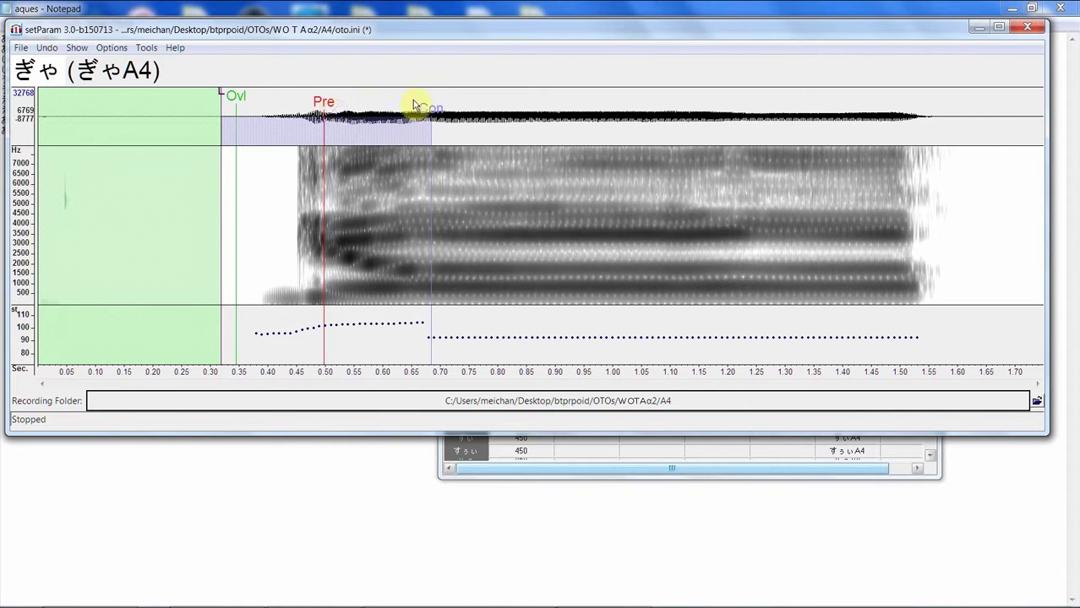
- Adjust ぎゃ to a preutterance of about 0.515 s, a consonant of 0.58 s and a right blank of 0.67 s
{"action": "left_click_drag", "start_coordinate": [324, 106], "coordinate": [338, 111]}
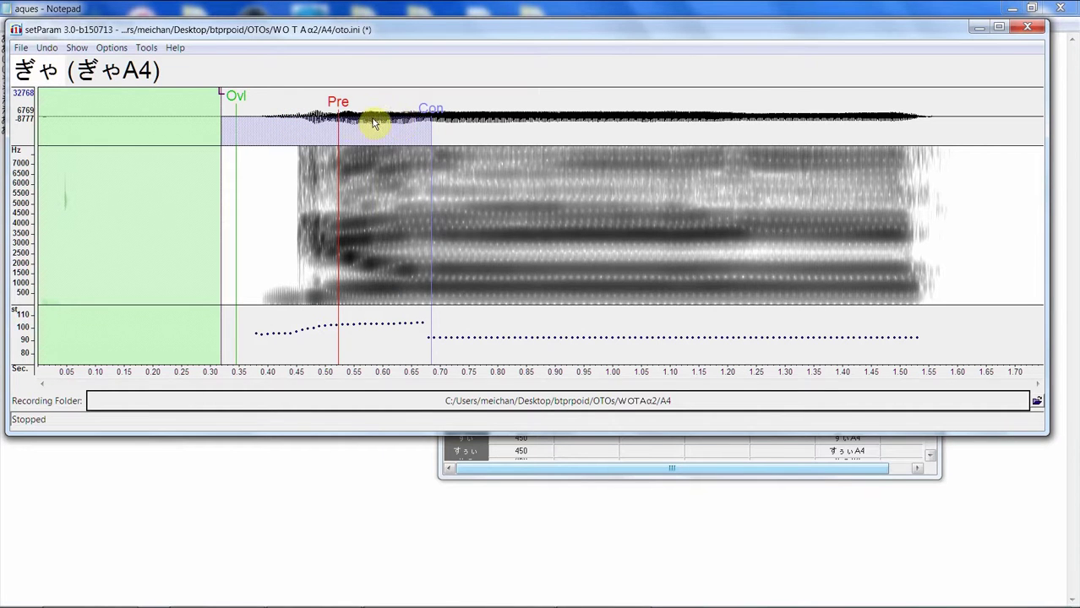
{"action": "mouse_move", "coordinate": [374, 121]}
{"action": "left_mouse_down"}
{"action": "mouse_move", "coordinate": [350, 116]}
{"action": "mouse_move", "coordinate": [455, 110]}
{"action": "left_mouse_up"}
{"action": "left_click_drag", "start_coordinate": [334, 119], "coordinate": [332, 110]}
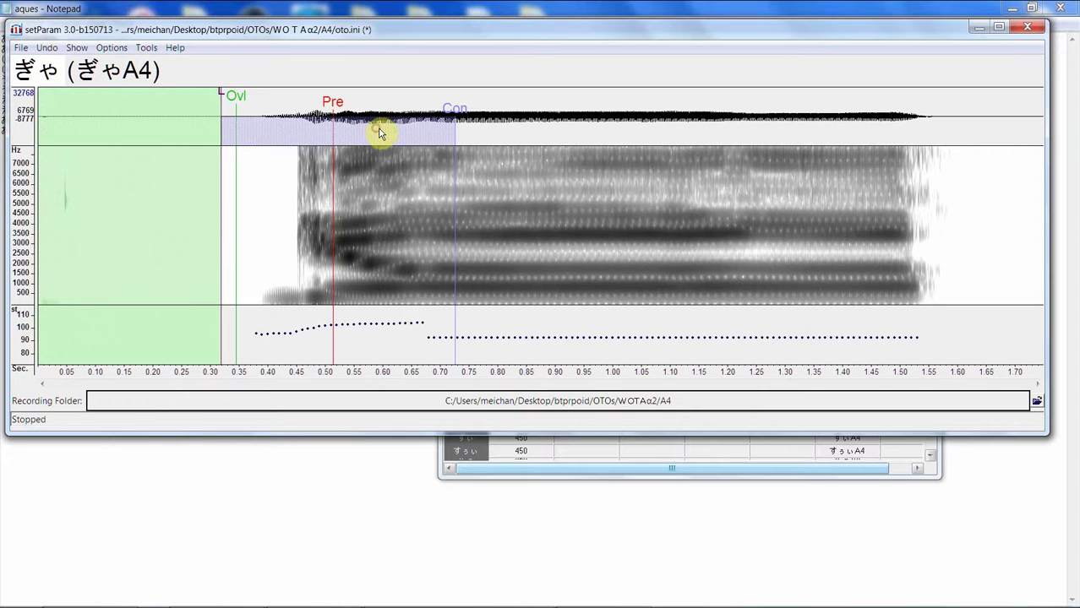
{"action": "left_click", "coordinate": [627, 156]}
{"action": "mouse_move", "coordinate": [425, 154]}
{"action": "left_mouse_down"}
{"action": "mouse_move", "coordinate": [362, 167]}
{"action": "mouse_move", "coordinate": [377, 154]}
{"action": "mouse_move", "coordinate": [422, 162]}
{"action": "left_mouse_up"}
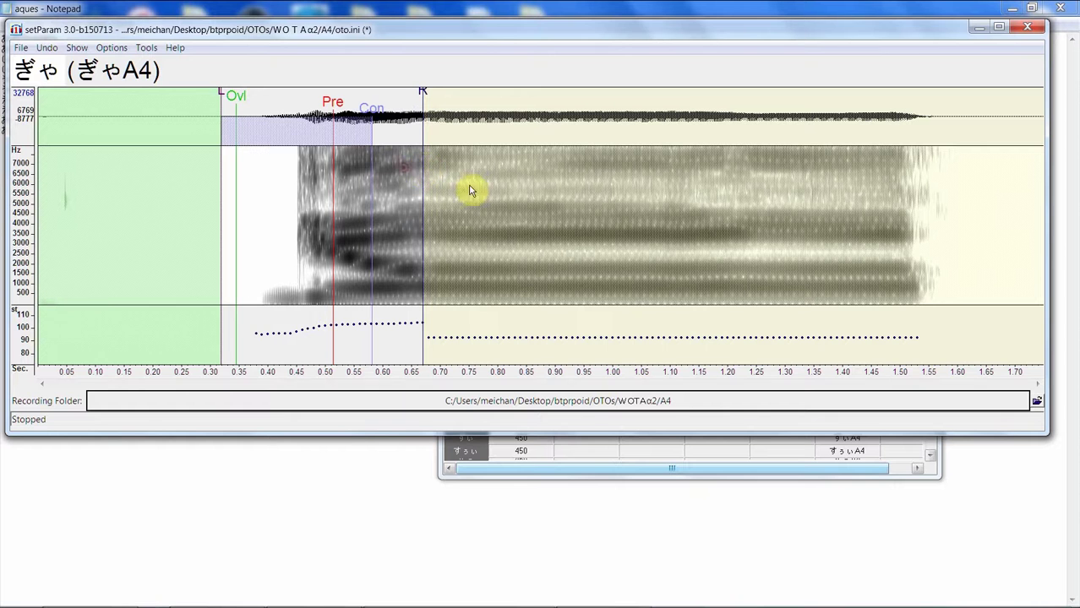
{"action": "left_click", "coordinate": [528, 190]}
- Place the markers of ぎゅ: left blank about 0.41 s, overlap 0.43 s, preutterance 0.59 s, consonant 0.805 s and right blank 1.46 s
{"action": "key", "text": "Down"}
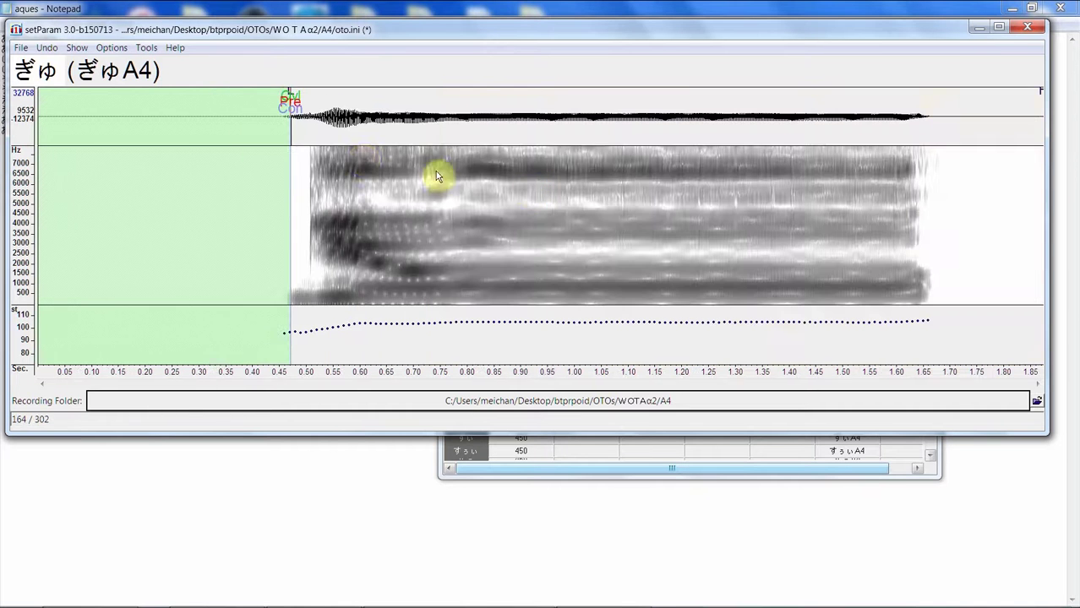
{"action": "mouse_move", "coordinate": [294, 137]}
{"action": "left_mouse_down"}
{"action": "mouse_move", "coordinate": [253, 118]}
{"action": "mouse_move", "coordinate": [767, 156]}
{"action": "mouse_move", "coordinate": [393, 174]}
{"action": "left_mouse_up"}
{"action": "left_click_drag", "start_coordinate": [922, 190], "coordinate": [825, 198]}
{"action": "left_click_drag", "start_coordinate": [466, 155], "coordinate": [472, 156]}
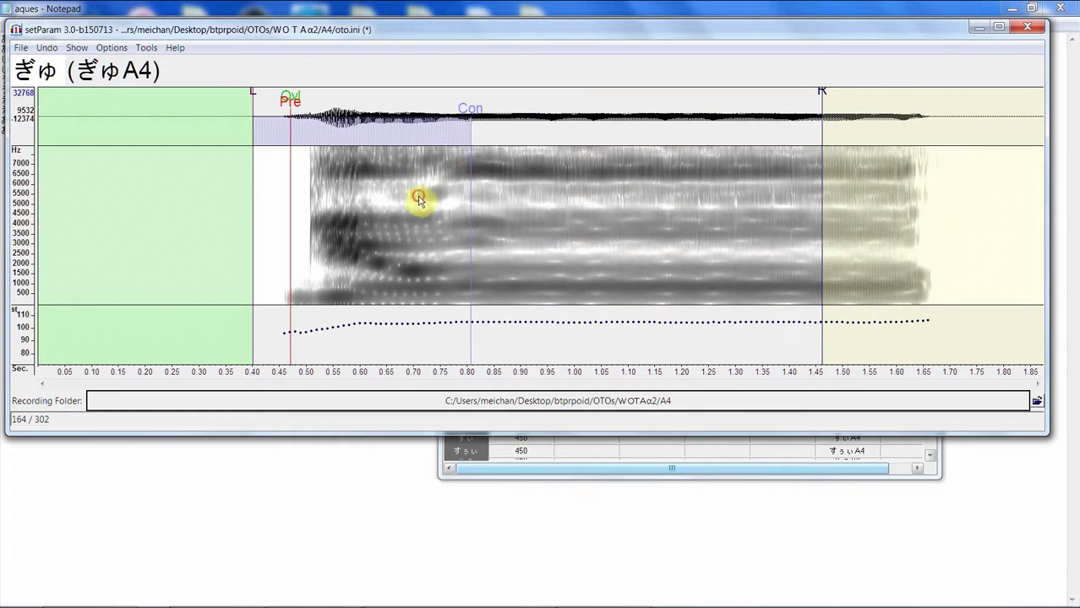
{"action": "mouse_move", "coordinate": [254, 196]}
{"action": "left_mouse_down"}
{"action": "mouse_move", "coordinate": [267, 162]}
{"action": "mouse_move", "coordinate": [261, 169]}
{"action": "mouse_move", "coordinate": [378, 155]}
{"action": "mouse_move", "coordinate": [354, 158]}
{"action": "left_mouse_up"}
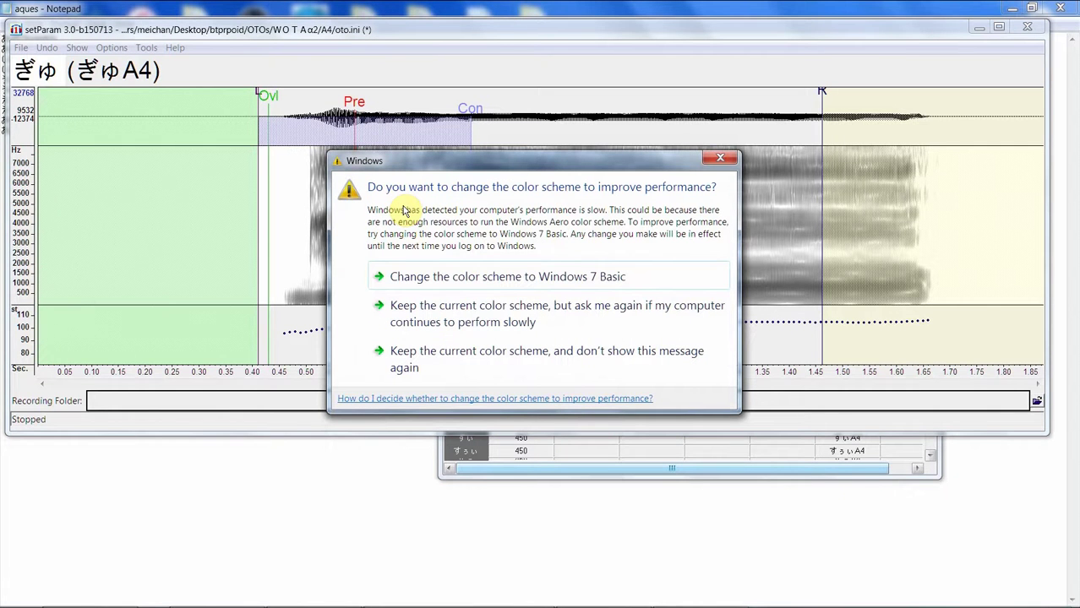
- Change the Windows color scheme to Windows 7 Basic
{"action": "left_click", "coordinate": [456, 274]}
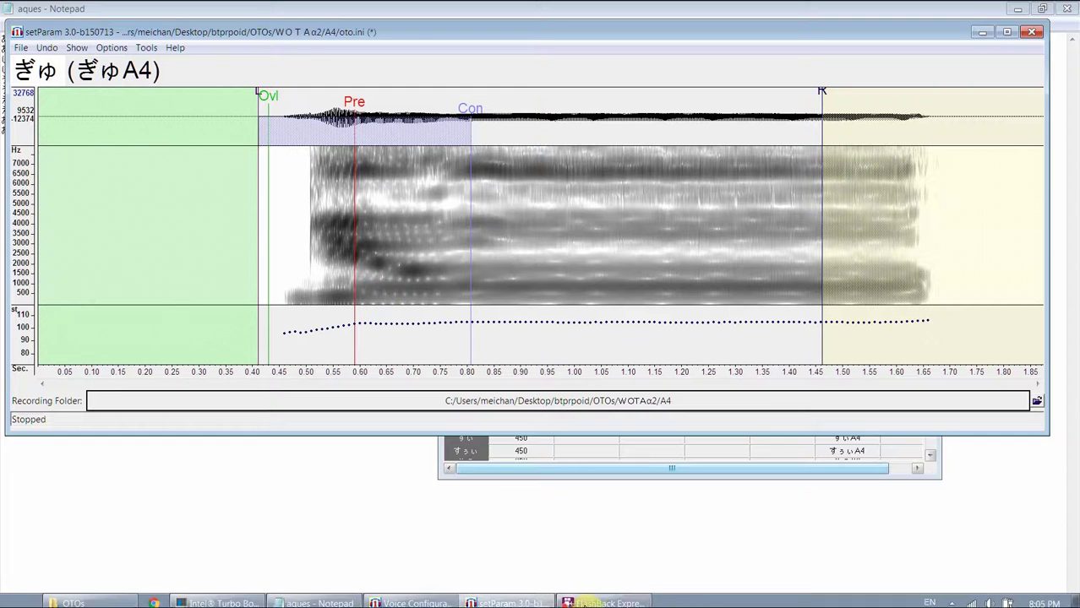
{"action": "left_click", "coordinate": [602, 597]}
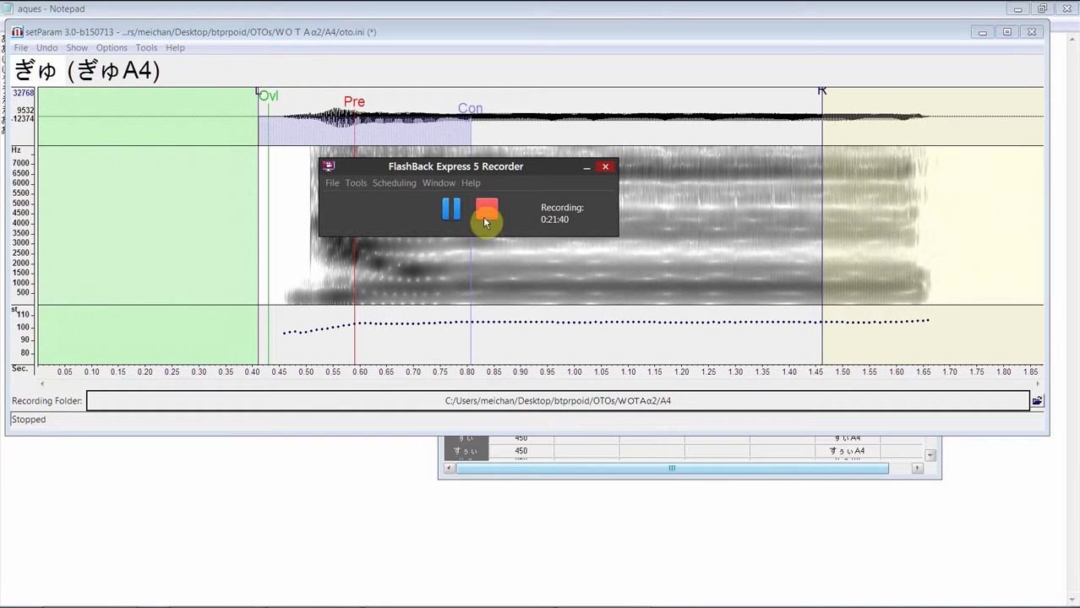